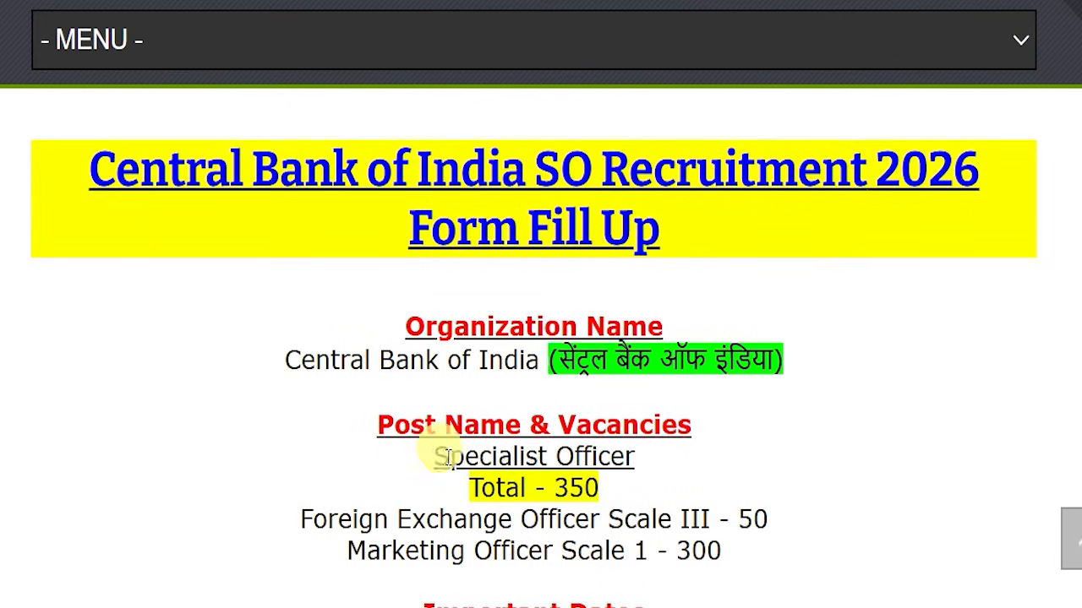
# - Highlight the vacancy total and the online application dates in the Central Bank of India SO recruitment post
pyautogui.moveTo(553, 488); pyautogui.dragTo(600, 487)
pyautogui.click(680, 441)
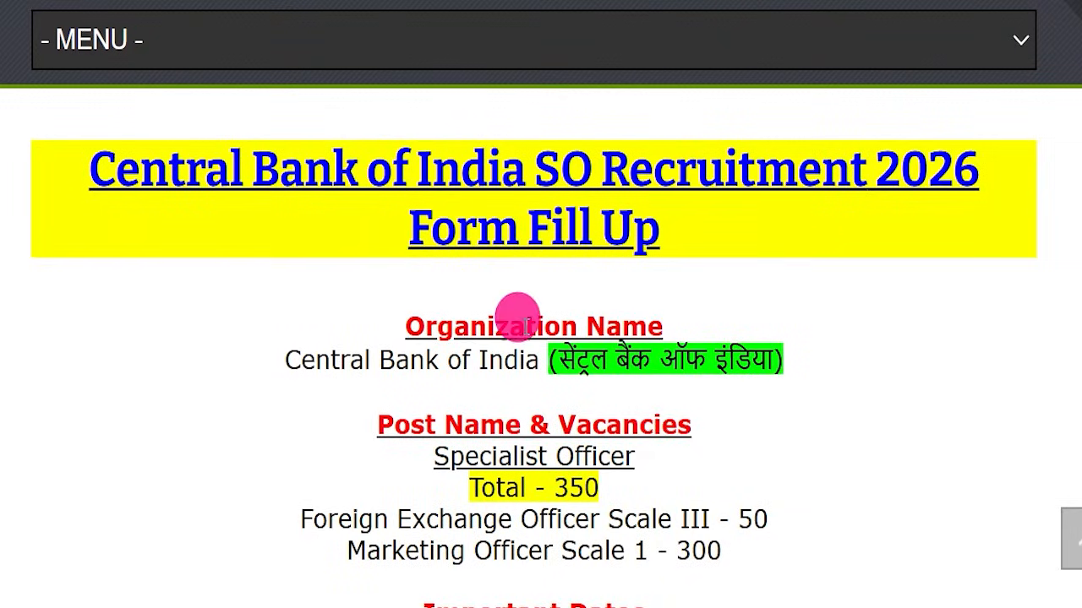
pyautogui.scroll(-3, 676, 448)
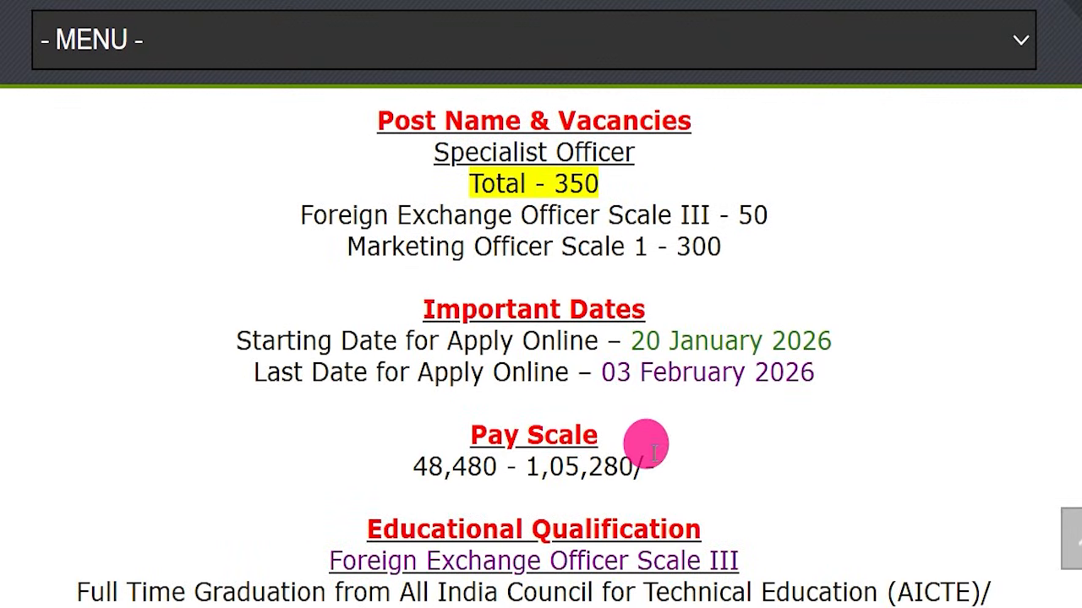
pyautogui.moveTo(595, 372); pyautogui.dragTo(838, 363)
pyautogui.click(809, 411)
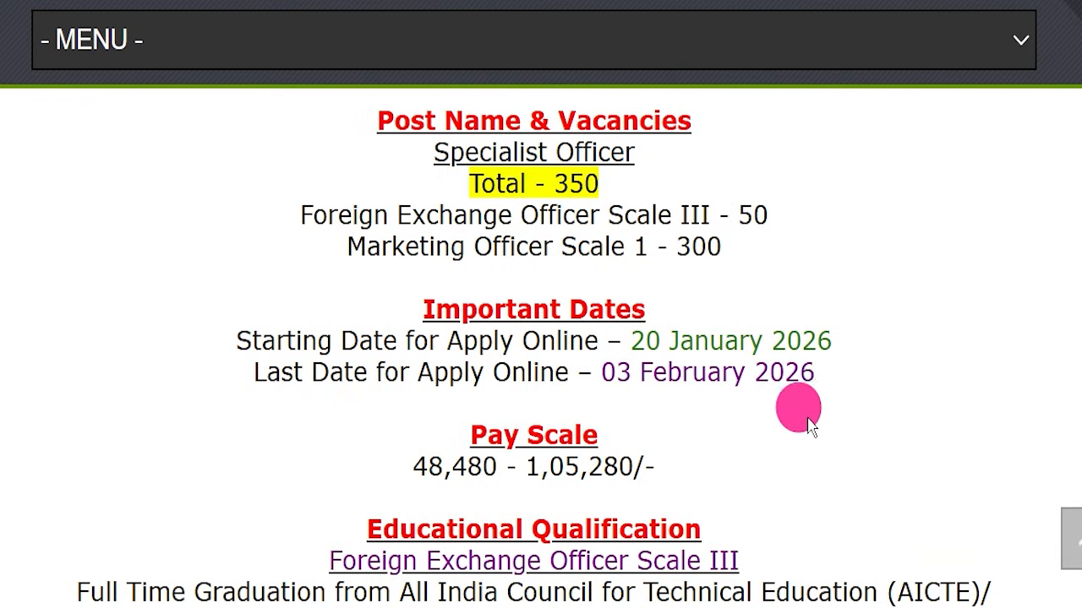
pyautogui.moveTo(632, 397); pyautogui.dragTo(856, 370)
pyautogui.click(854, 384)
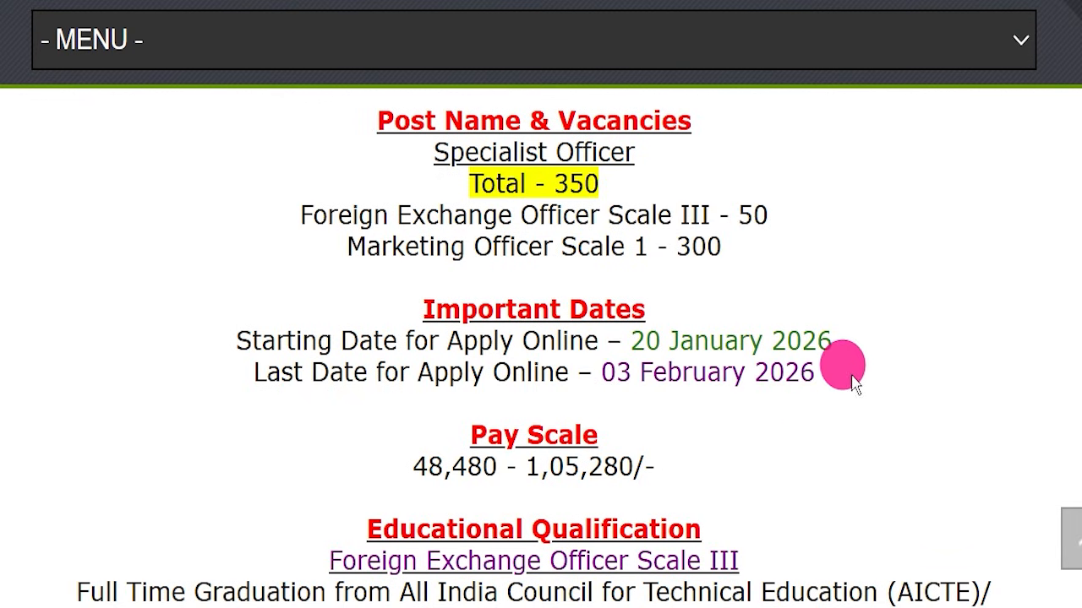
pyautogui.scroll(2, 840, 391)
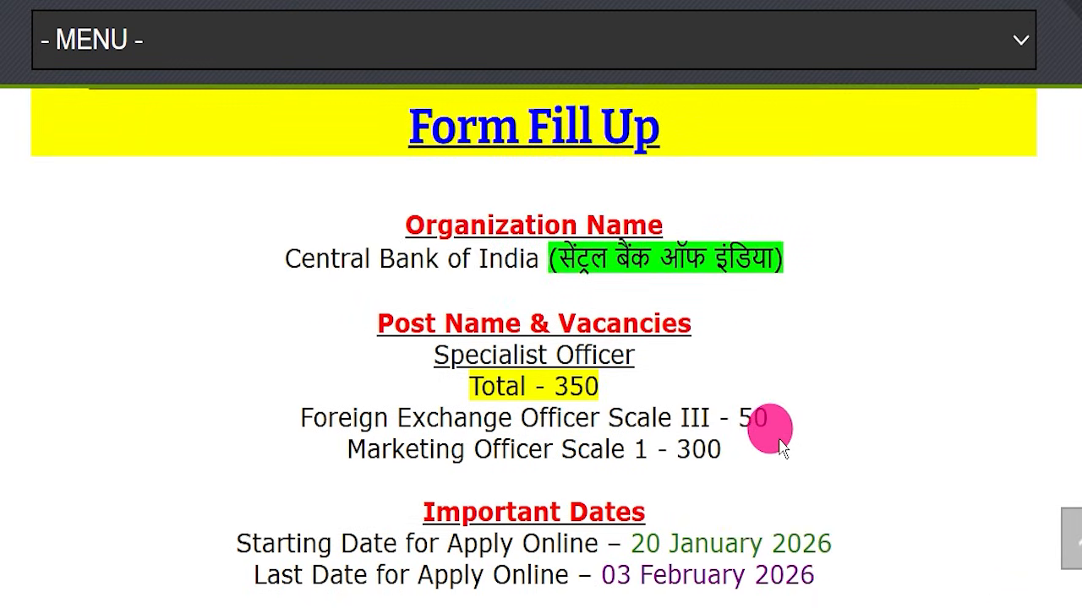
pyautogui.scroll(1, 774, 436)
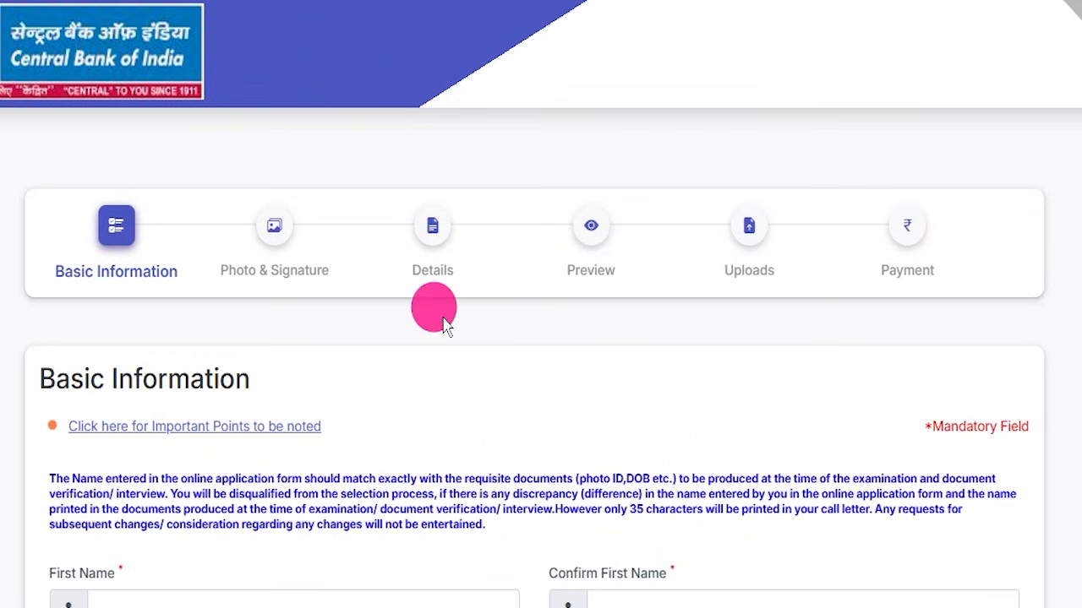
# - Look through the Basic Information section of the bank's online application form
pyautogui.scroll(-2, 456, 337)
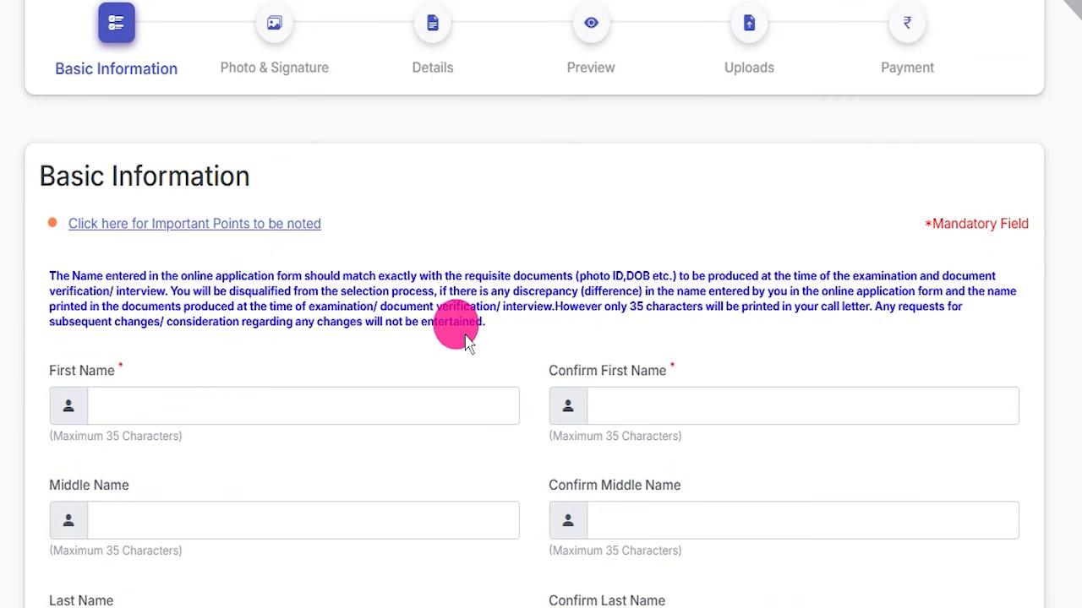
pyautogui.scroll(-8, 467, 342)
pyautogui.scroll(9, 454, 382)
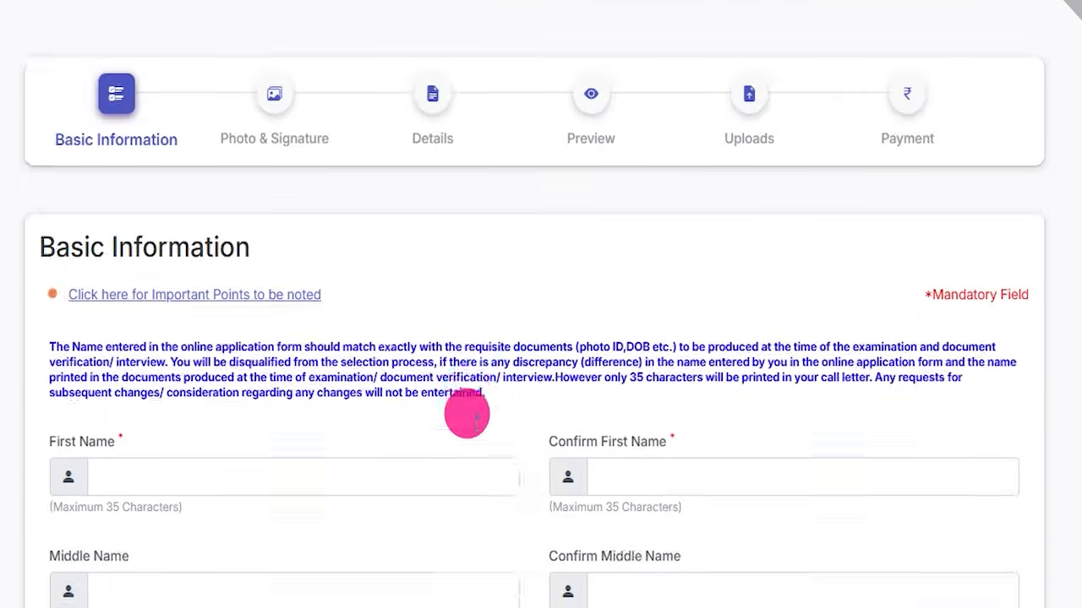
pyautogui.scroll(2, 467, 414)
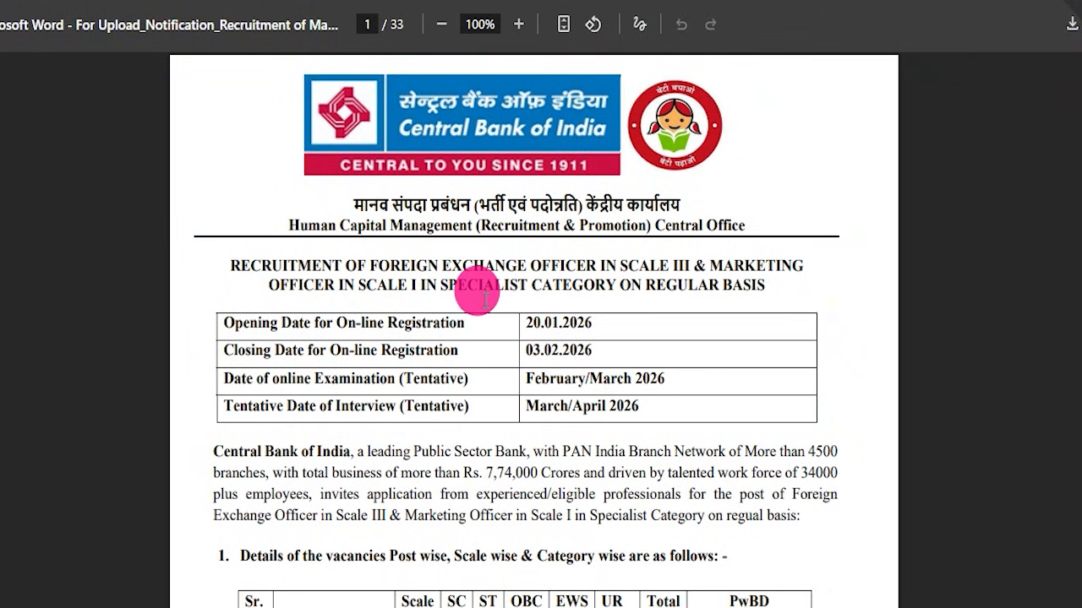
# - Skim the official recruitment notification PDF from the first page to the officer eligibility tables and return to its beginning
pyautogui.scroll(-15, 476, 357)
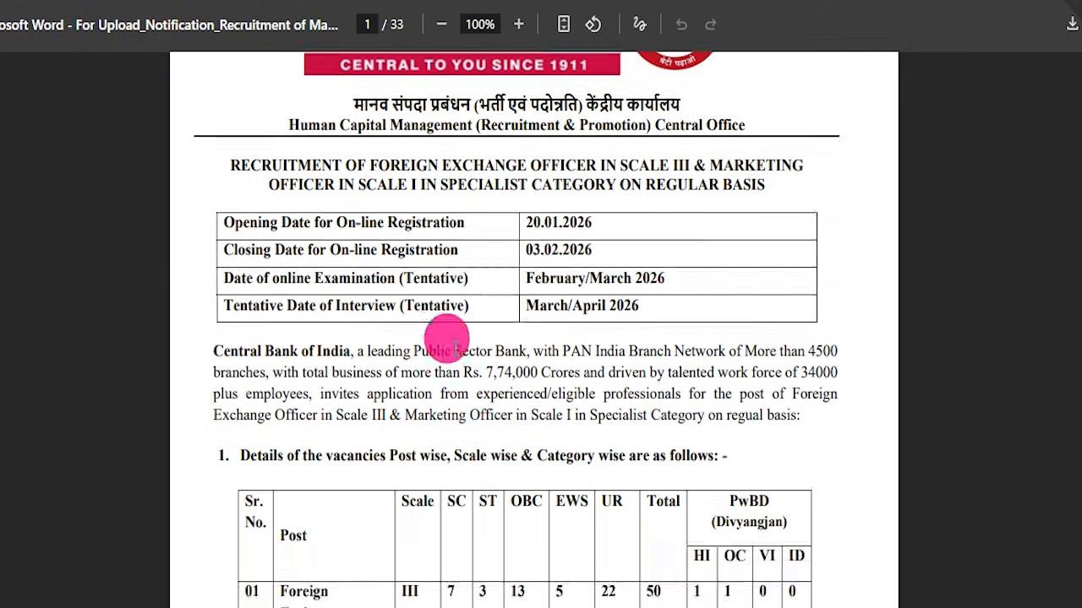
pyautogui.scroll(-20, 431, 342)
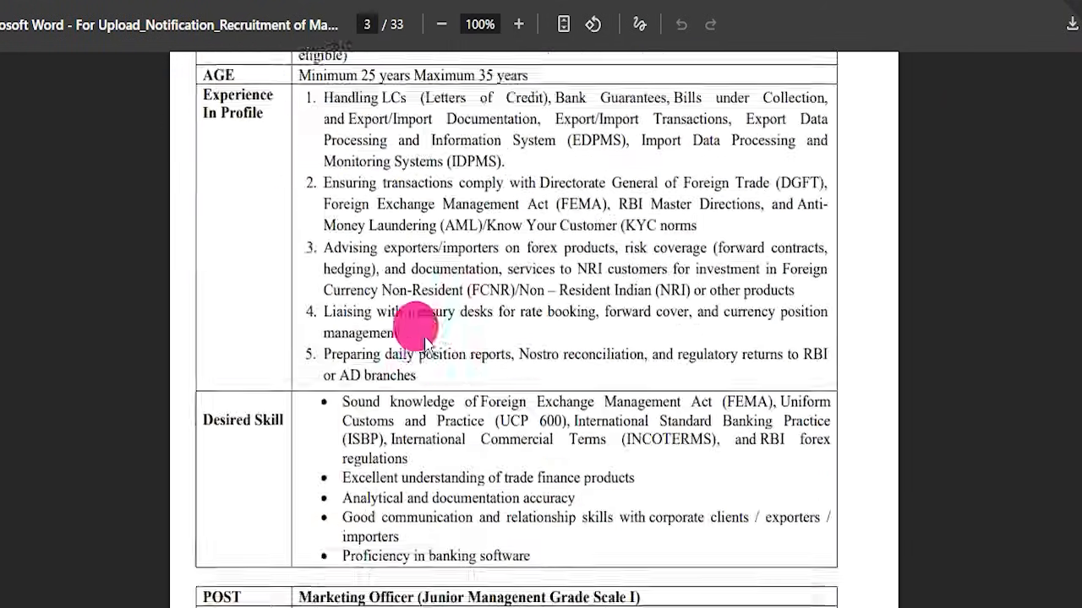
pyautogui.scroll(8, 424, 330)
pyautogui.scroll(15, 422, 326)
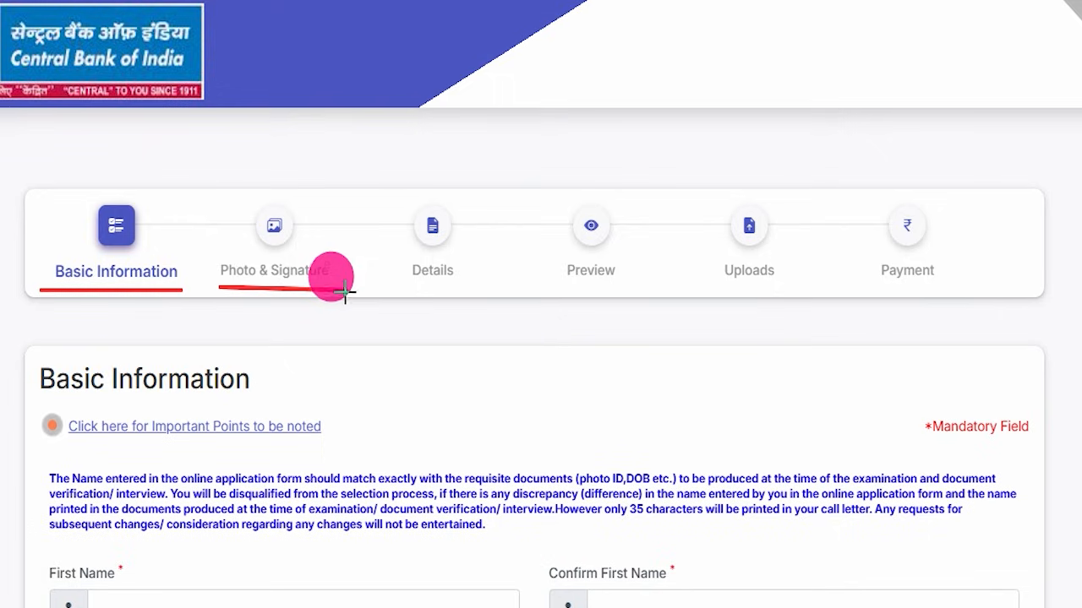
# - Underline the application form's stages from Photo & Signature through Payment in red, and clear the markings
pyautogui.moveTo(345, 292); pyautogui.dragTo(347, 289)
pyautogui.moveTo(751, 291); pyautogui.dragTo(772, 291)
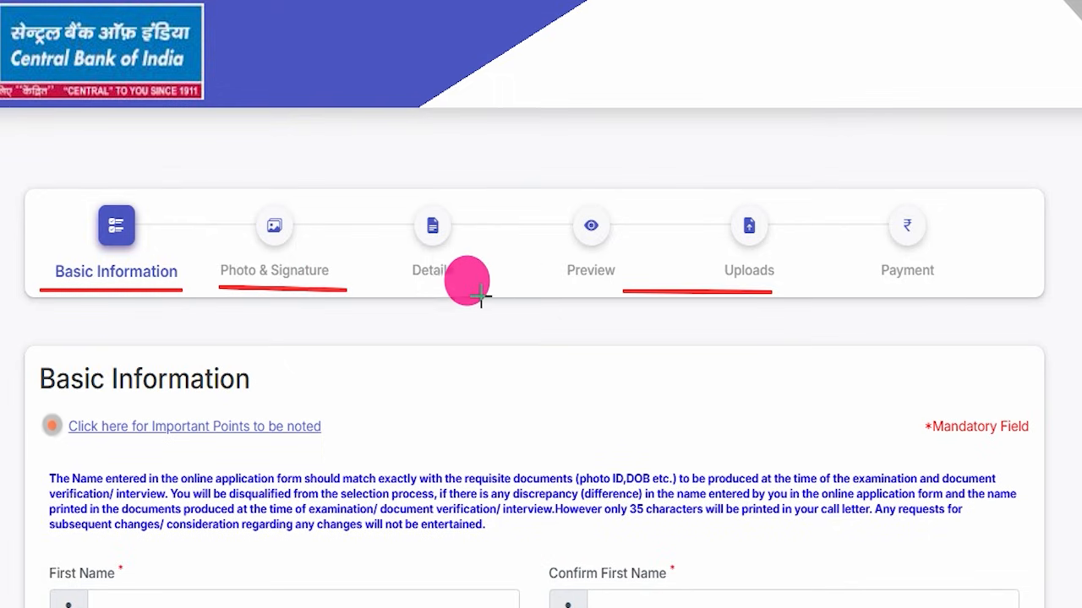
pyautogui.moveTo(372, 288); pyautogui.dragTo(572, 294)
pyautogui.moveTo(802, 289); pyautogui.dragTo(1017, 300)
pyautogui.press('Escape')
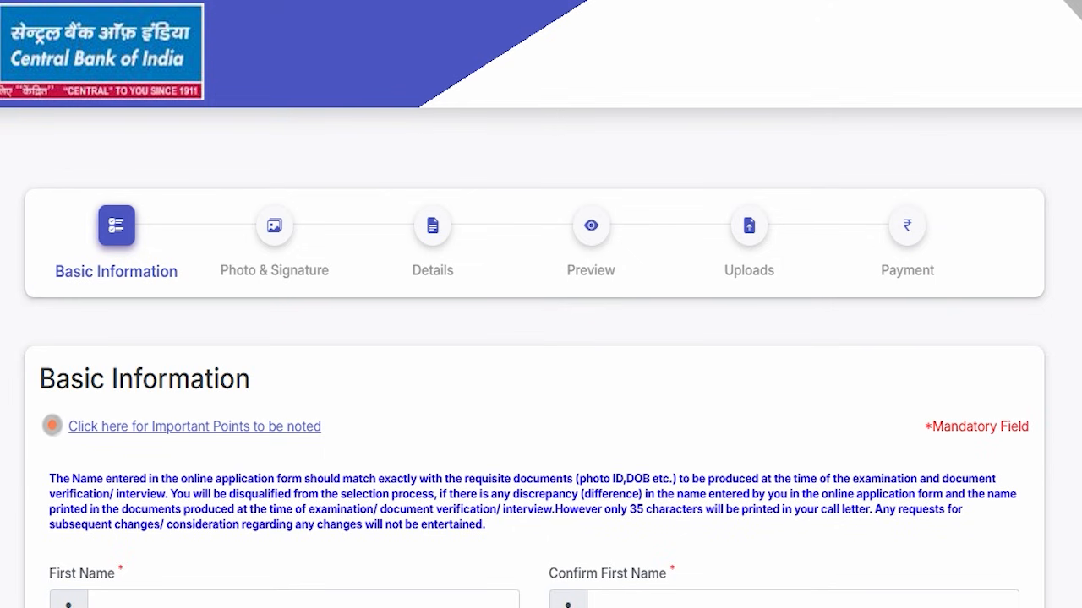
# - Review the mobile number, email and security code fields of the Basic Information form
pyautogui.scroll(-10, 579, 302)
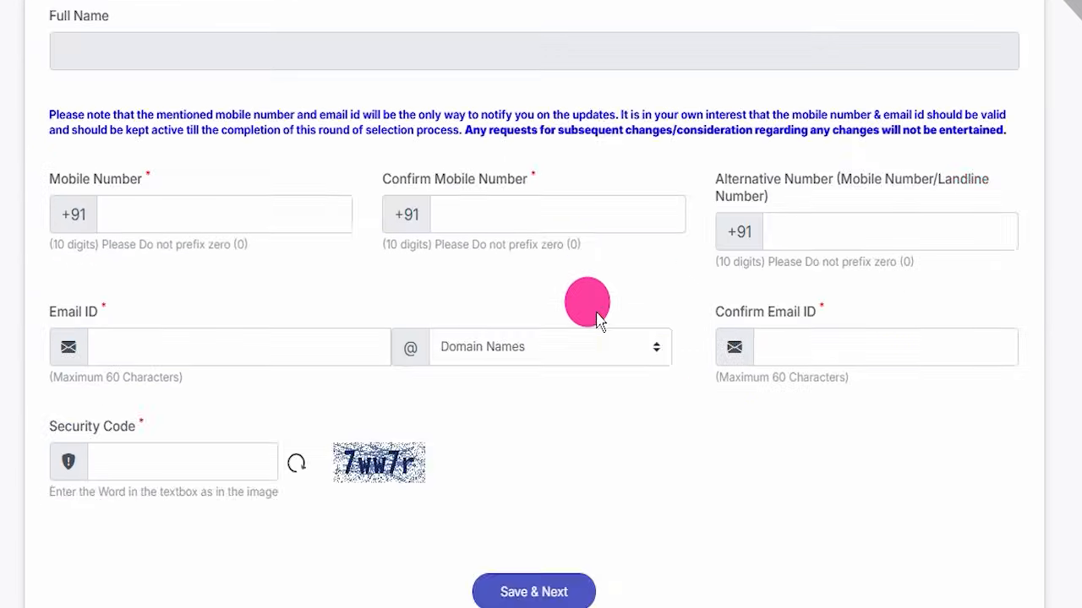
pyautogui.scroll(6, 635, 442)
pyautogui.scroll(4, 638, 417)
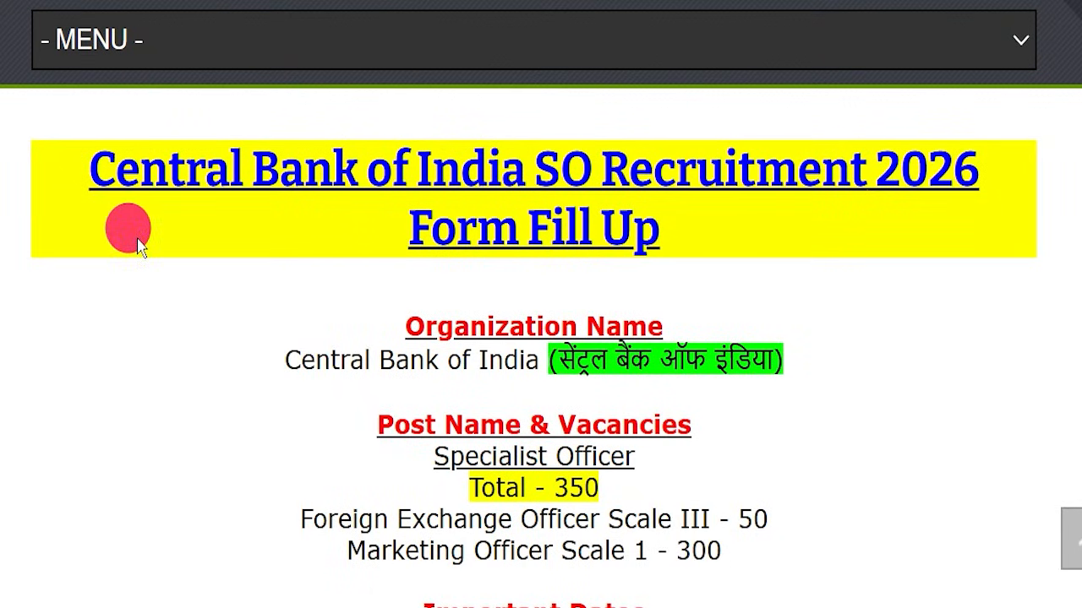
# - Highlight the SO Recruitment 2026 heading in the IndSarkariNaukri post and view the site's header
pyautogui.moveTo(68, 165); pyautogui.dragTo(717, 287)
pyautogui.click(273, 294)
pyautogui.scroll(3, 273, 297)
pyautogui.scroll(10, 303, 311)
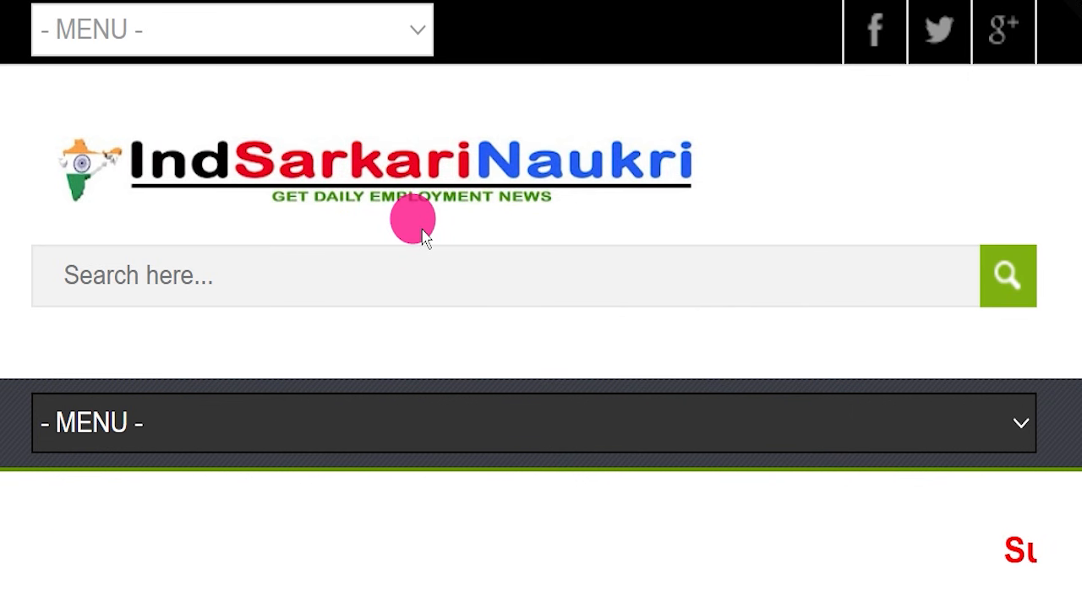
pyautogui.scroll(-8, 422, 245)
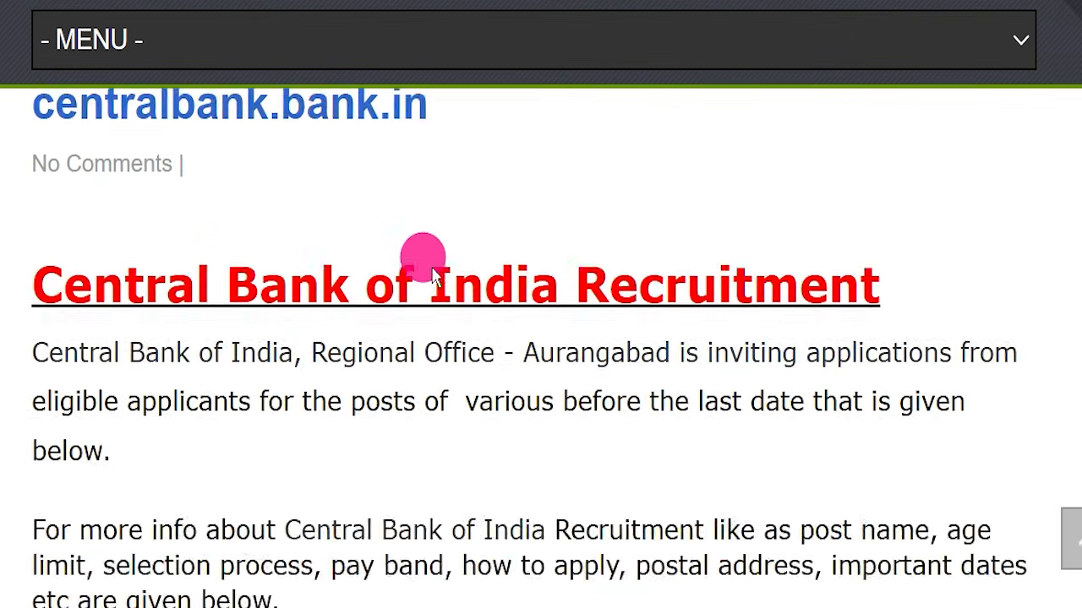
pyautogui.scroll(-6, 424, 258)
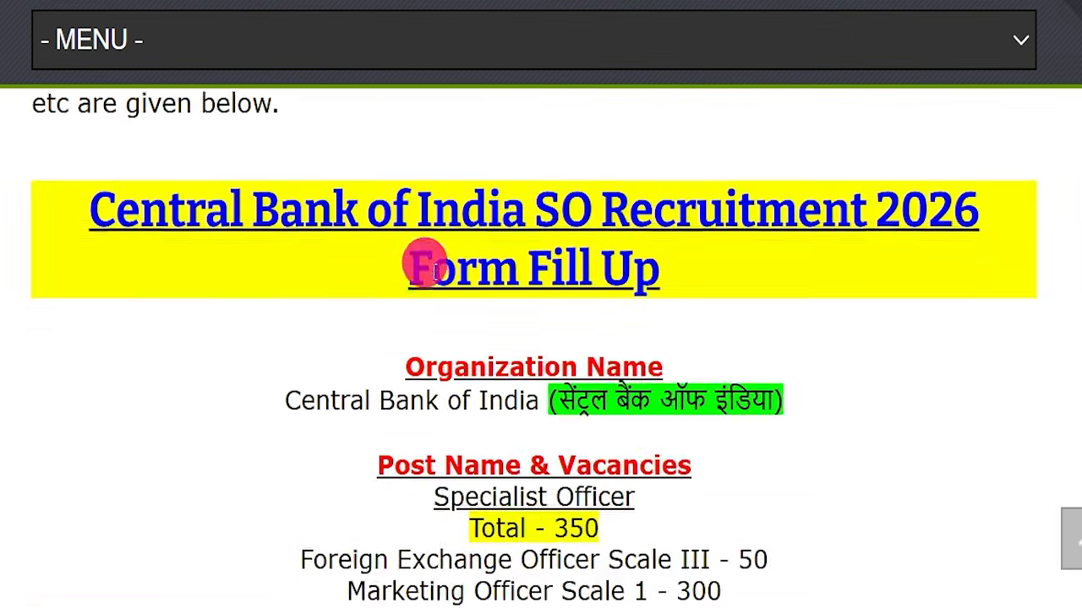
pyautogui.scroll(-1, 434, 279)
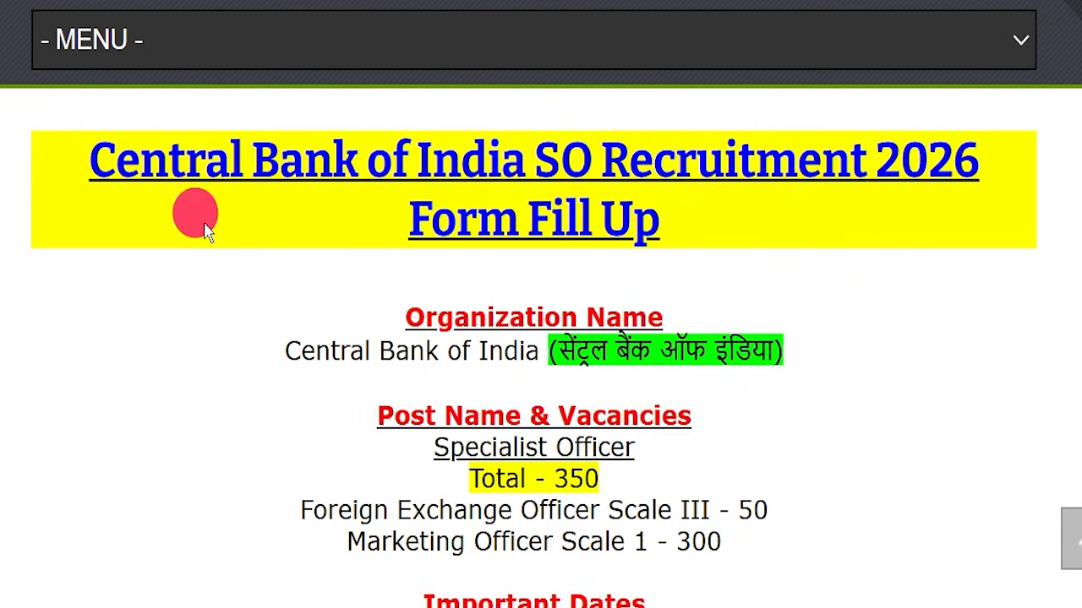
# - Highlight the recruitment heading, the organization name and the Specialist Officer post and vacancy lines
pyautogui.moveTo(70, 160); pyautogui.dragTo(690, 212)
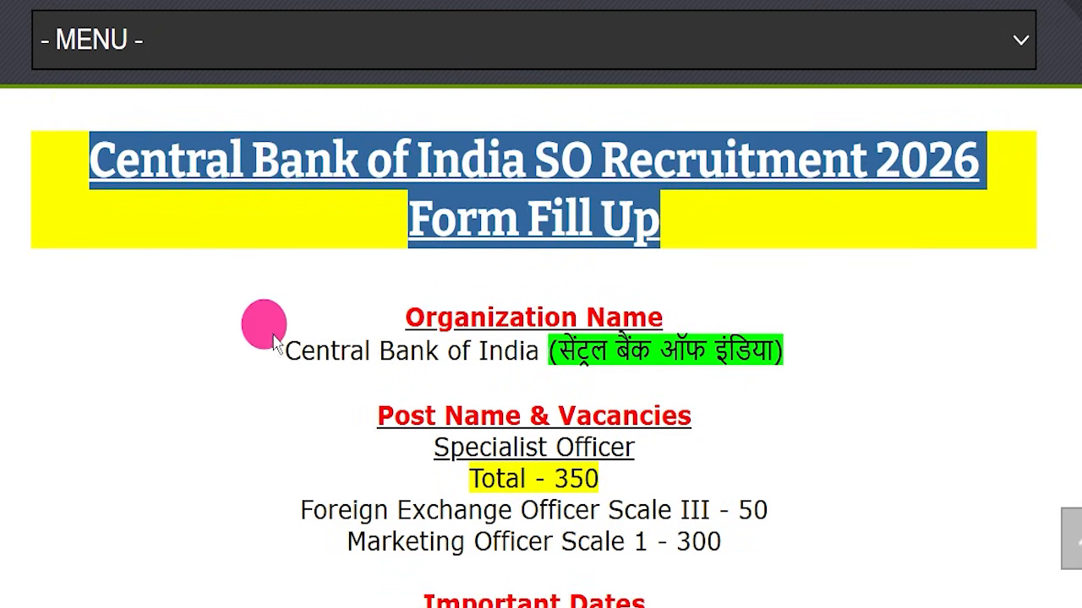
pyautogui.moveTo(230, 353); pyautogui.dragTo(825, 343)
pyautogui.scroll(-5, 825, 343)
pyautogui.moveTo(406, 249); pyautogui.dragTo(640, 240)
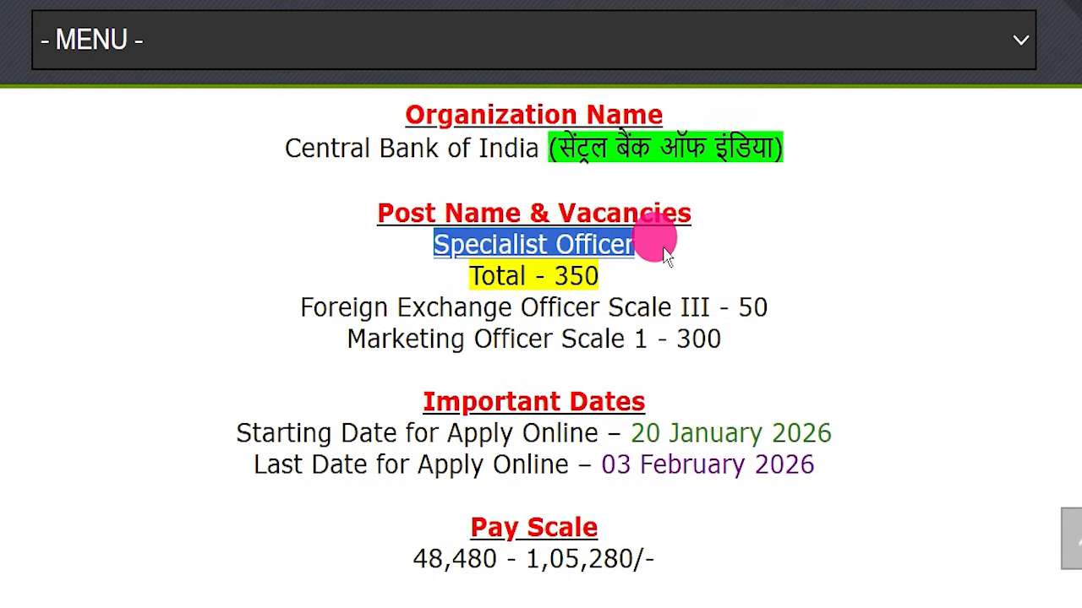
pyautogui.moveTo(445, 281); pyautogui.dragTo(683, 268)
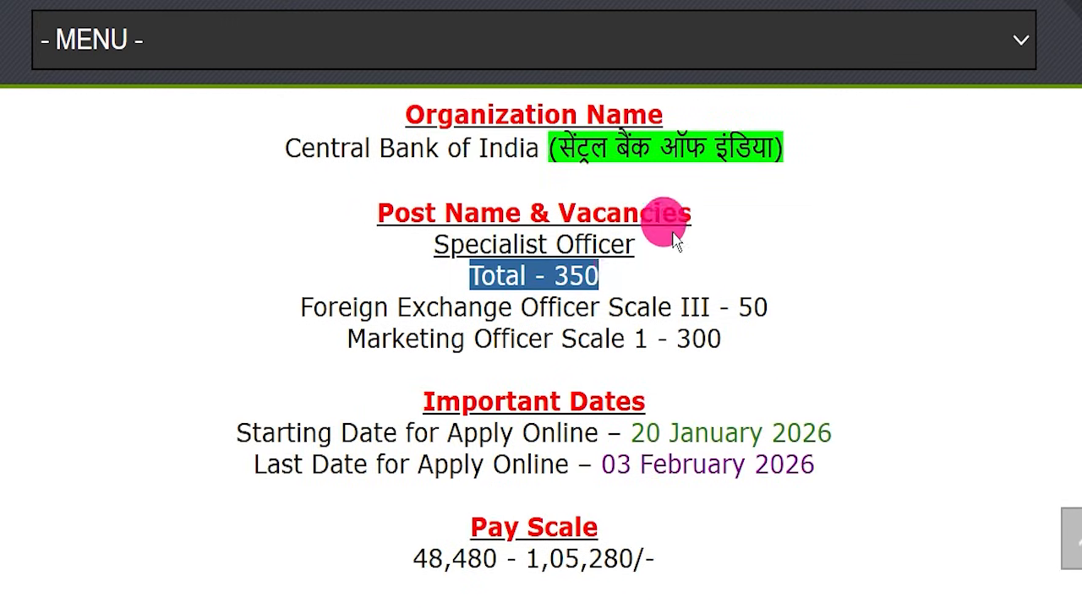
pyautogui.moveTo(279, 296); pyautogui.dragTo(763, 345)
# - Highlight the last date for applying online under Important Dates
pyautogui.scroll(-2, 763, 344)
pyautogui.scroll(-1, 763, 345)
pyautogui.moveTo(247, 361); pyautogui.dragTo(862, 364)
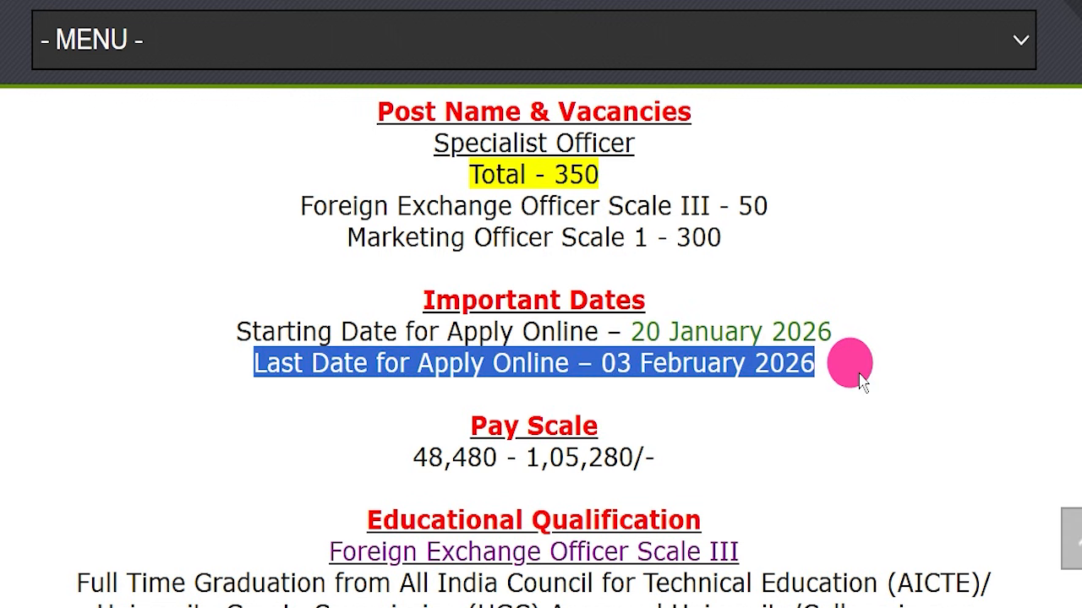
pyautogui.click(627, 380)
pyautogui.moveTo(580, 363); pyautogui.dragTo(803, 362)
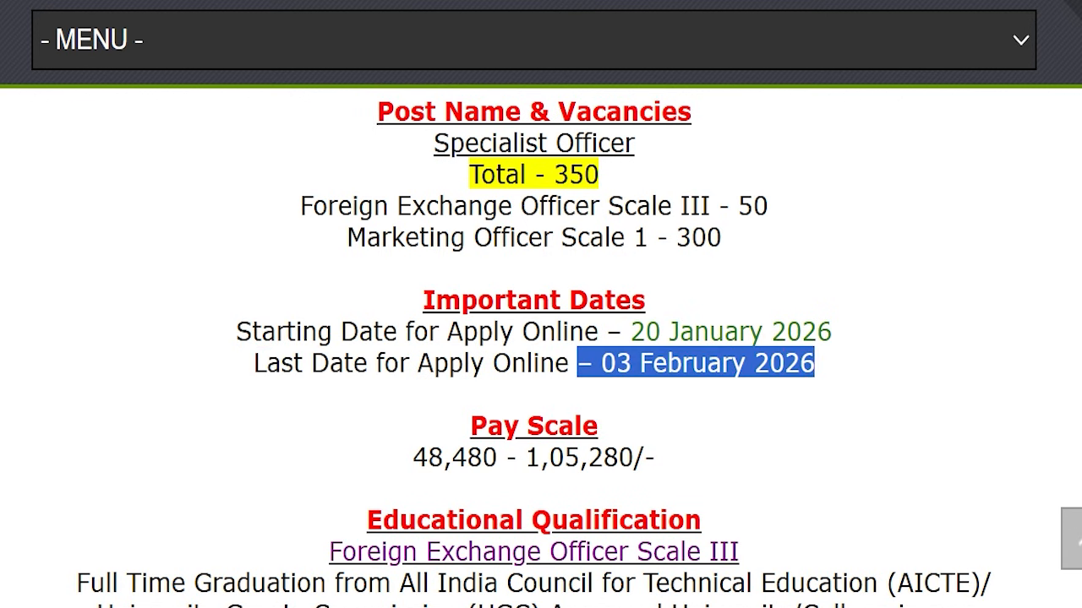
# - Highlight the pay scale, read through the educational qualifications and highlight the age limits
pyautogui.scroll(-5, 374, 290)
pyautogui.moveTo(377, 245); pyautogui.dragTo(662, 269)
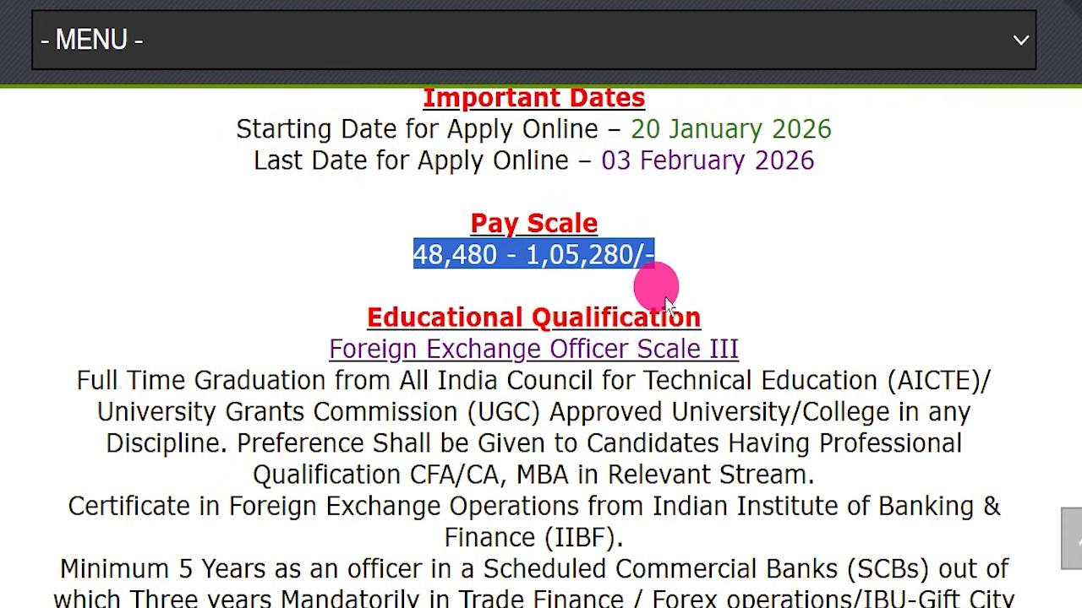
pyautogui.scroll(-2, 676, 288)
pyautogui.scroll(-5, 439, 272)
pyautogui.scroll(-6, 498, 294)
pyautogui.moveTo(166, 279); pyautogui.dragTo(878, 314)
# - Highlight the application fees for each category and the online mode of payment
pyautogui.scroll(-1, 824, 320)
pyautogui.moveTo(275, 311); pyautogui.dragTo(776, 319)
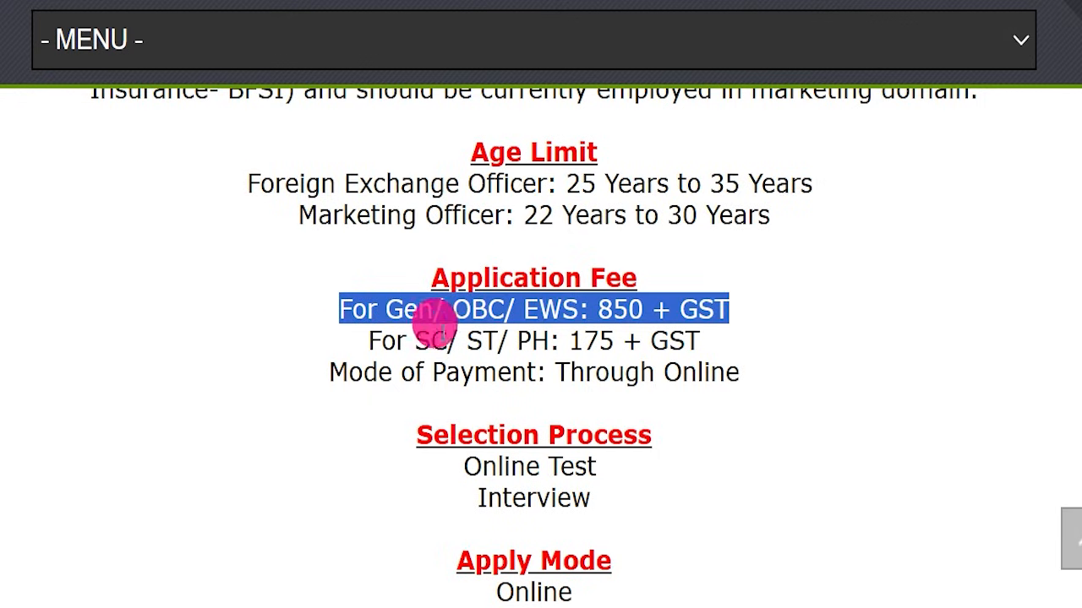
pyautogui.moveTo(318, 350); pyautogui.dragTo(717, 343)
pyautogui.moveTo(654, 375); pyautogui.dragTo(786, 384)
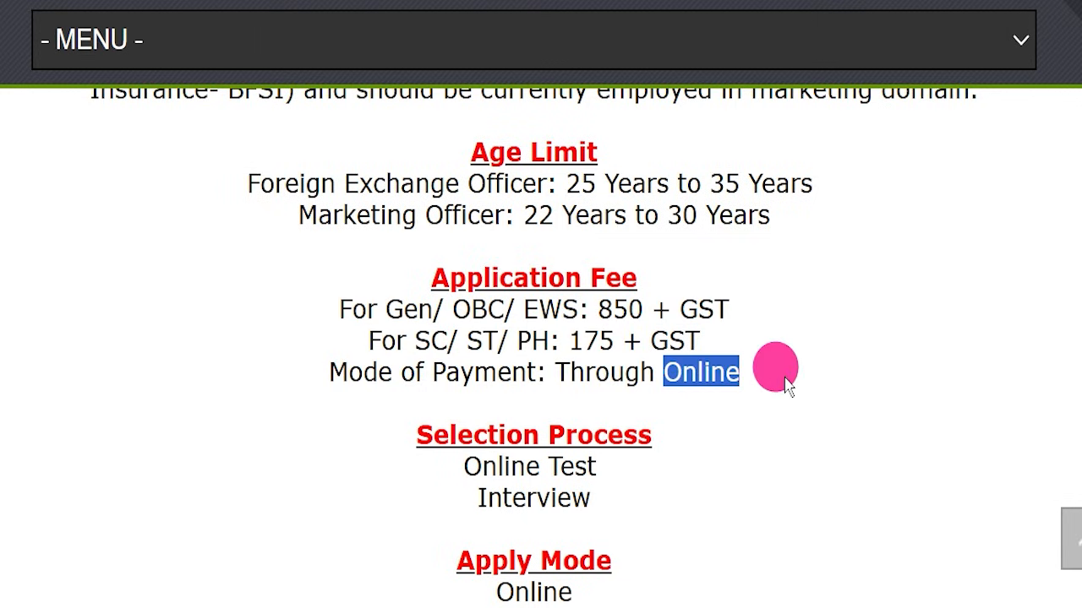
# - Highlight the selection process, the apply mode and the job location
pyautogui.scroll(-2, 786, 384)
pyautogui.moveTo(402, 270); pyautogui.dragTo(647, 310)
pyautogui.moveTo(459, 386); pyautogui.dragTo(621, 406)
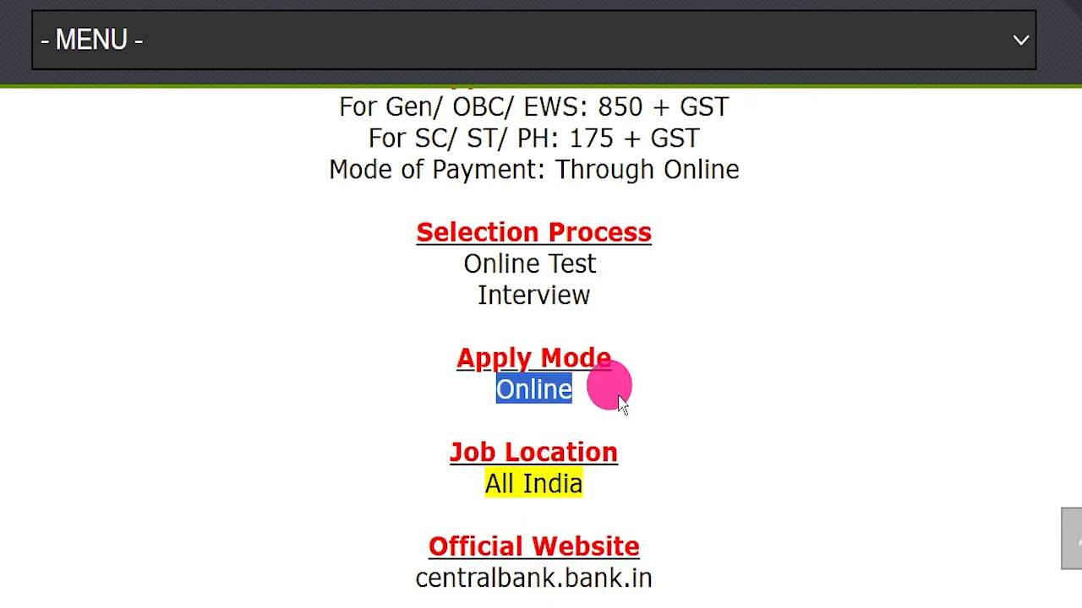
pyautogui.scroll(-1, 620, 404)
pyautogui.moveTo(412, 394); pyautogui.dragTo(717, 352)
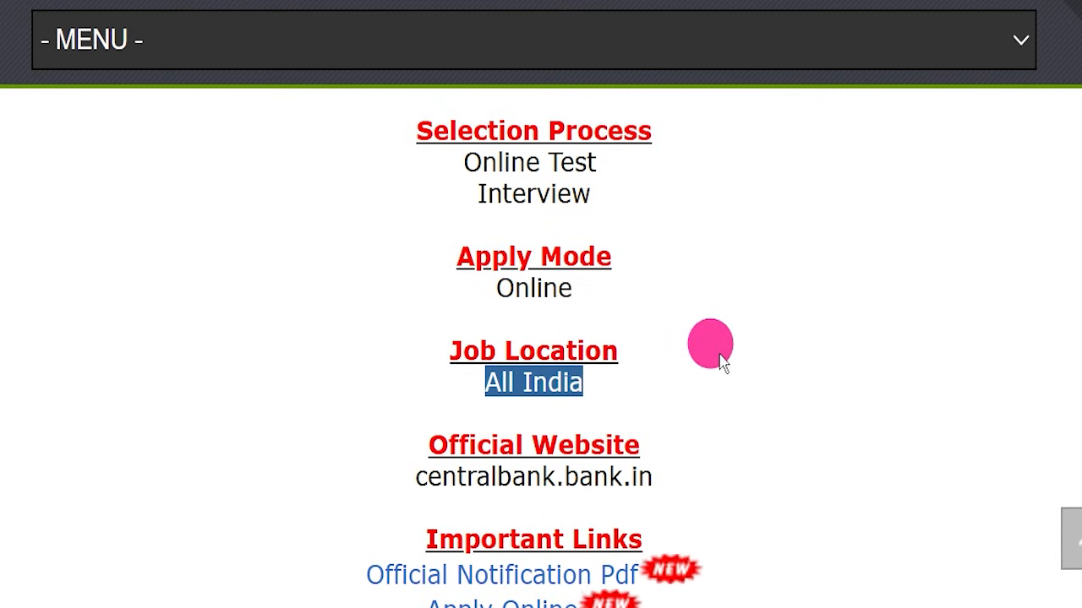
# - Highlight the bank's official website address and clear the selection
pyautogui.scroll(-2, 620, 241)
pyautogui.click(365, 275)
pyautogui.moveTo(376, 283); pyautogui.dragTo(688, 271)
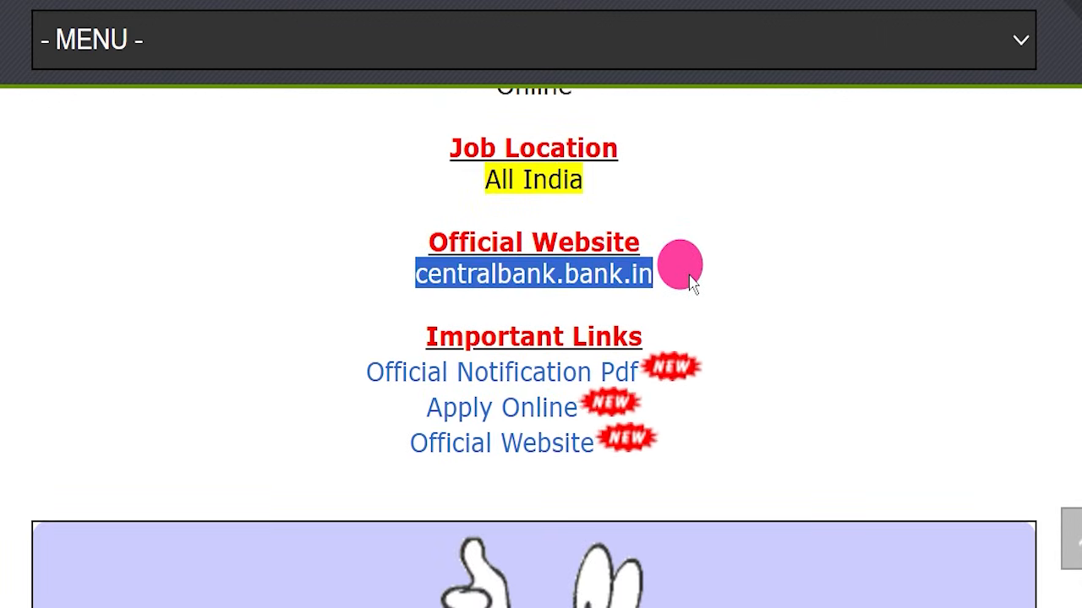
pyautogui.scroll(-1, 693, 273)
pyautogui.moveTo(397, 188); pyautogui.dragTo(714, 231)
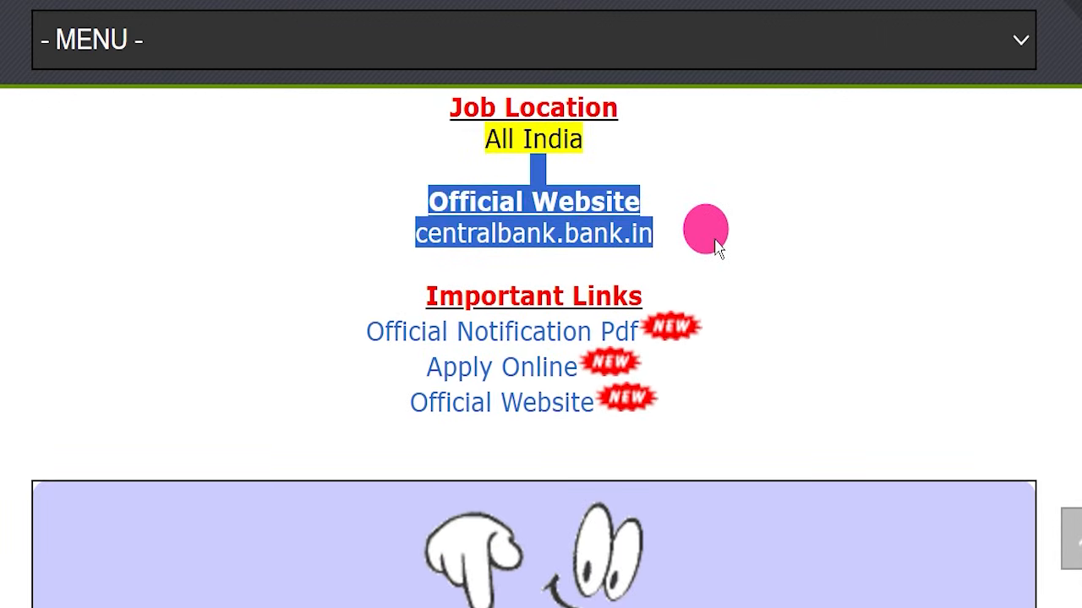
pyautogui.click(715, 231)
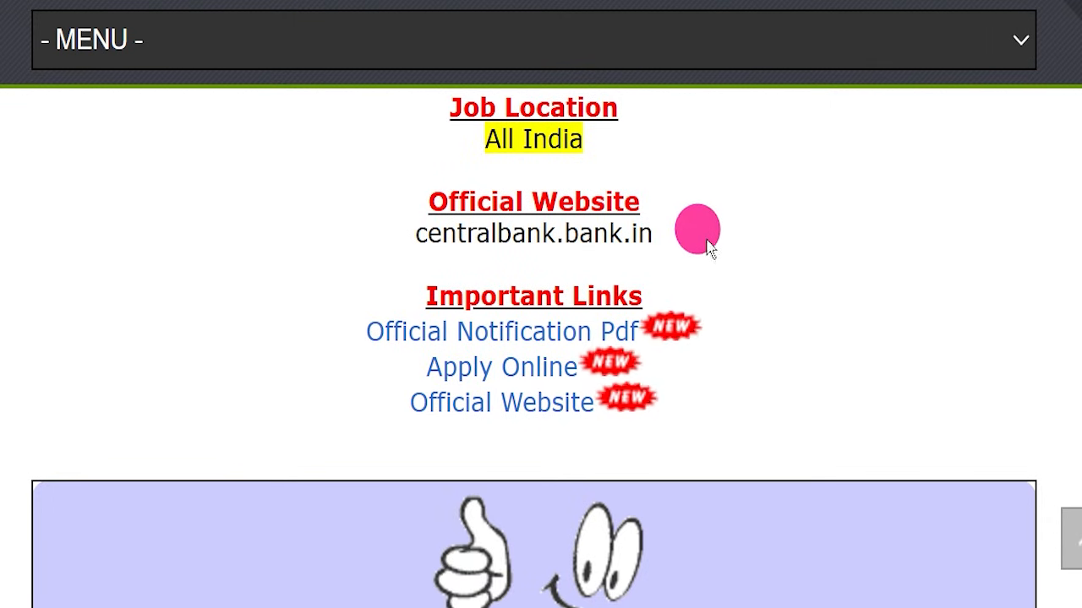
# - Highlight the Important Links section and its Official Notification Pdf link
pyautogui.moveTo(375, 296); pyautogui.dragTo(718, 381)
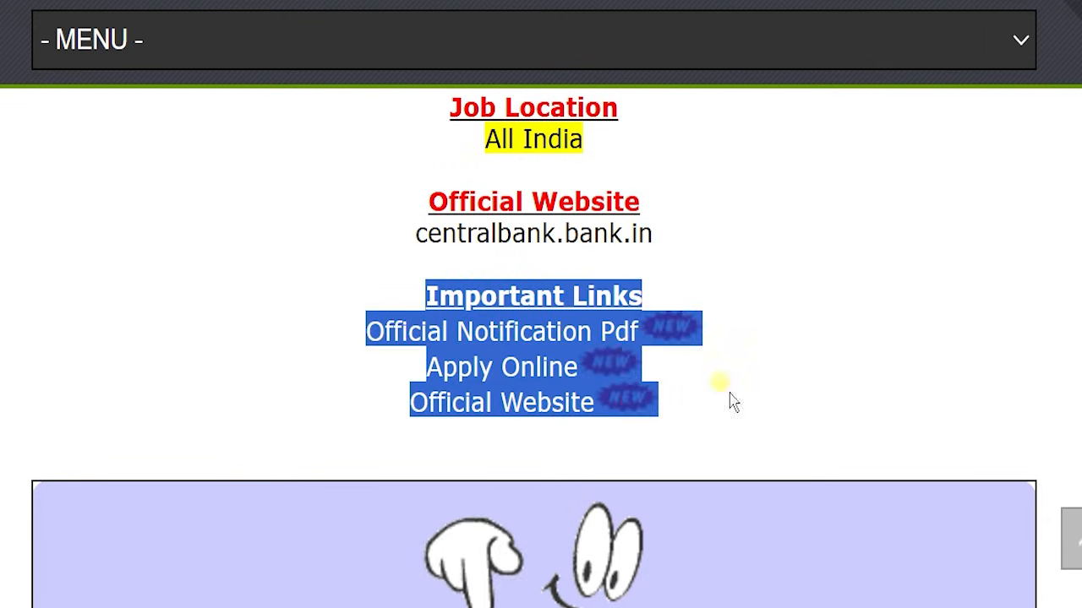
pyautogui.click(375, 343)
pyautogui.moveTo(367, 331); pyautogui.dragTo(647, 327)
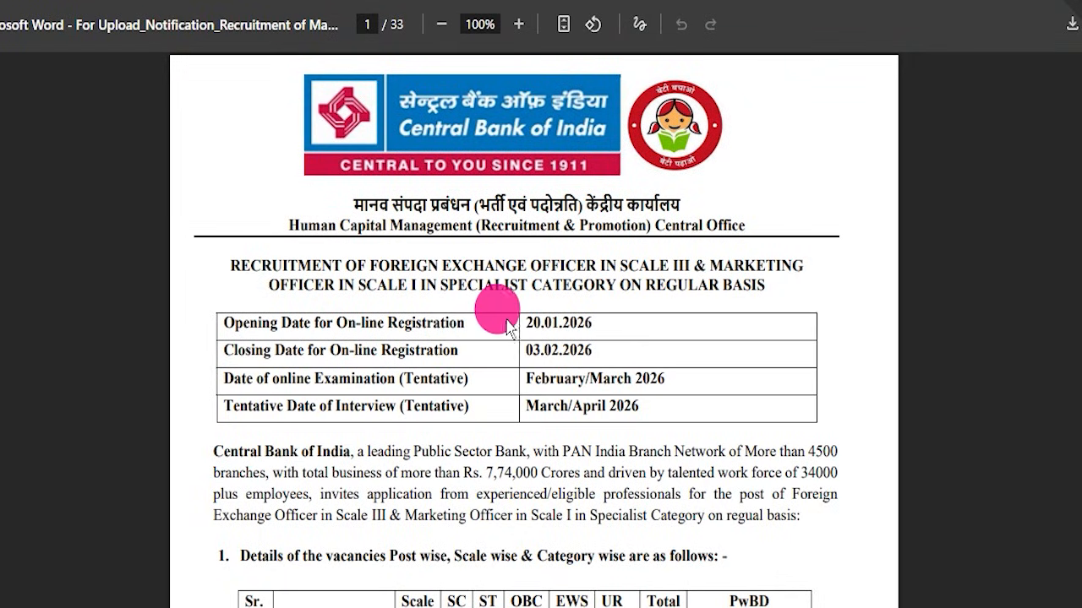
# - Highlight the online registration, examination and interview dates in the notification's schedule table
pyautogui.moveTo(210, 307); pyautogui.dragTo(633, 369)
pyautogui.click(693, 358)
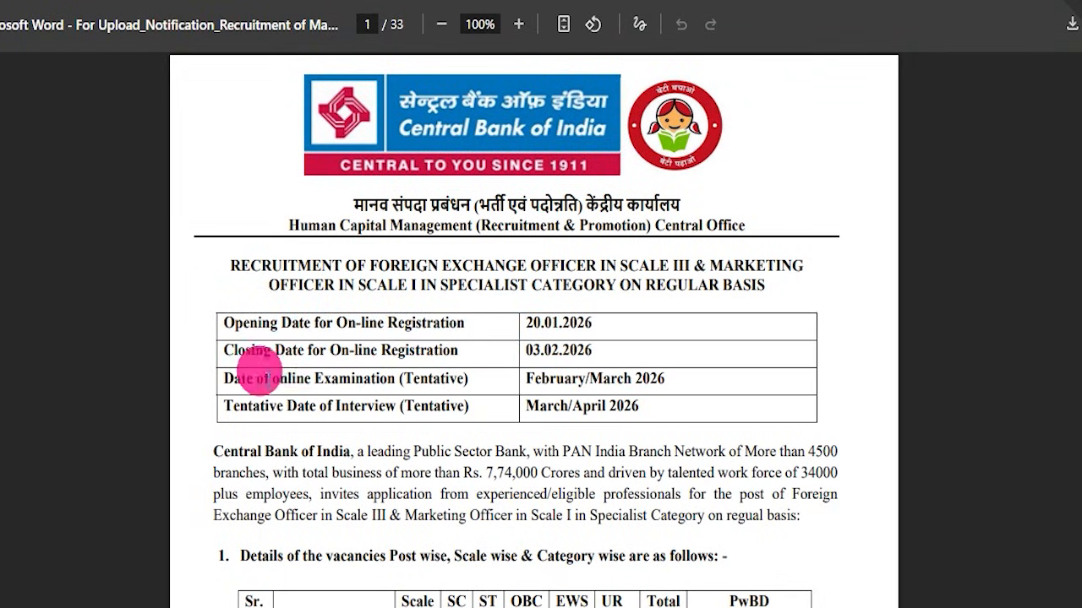
pyautogui.moveTo(267, 379); pyautogui.dragTo(689, 404)
pyautogui.moveTo(548, 407); pyautogui.dragTo(682, 411)
# - Highlight the Foreign Exchange Officer and Marketing Officer rows and totals in the category-wise vacancy table
pyautogui.scroll(-4, 683, 364)
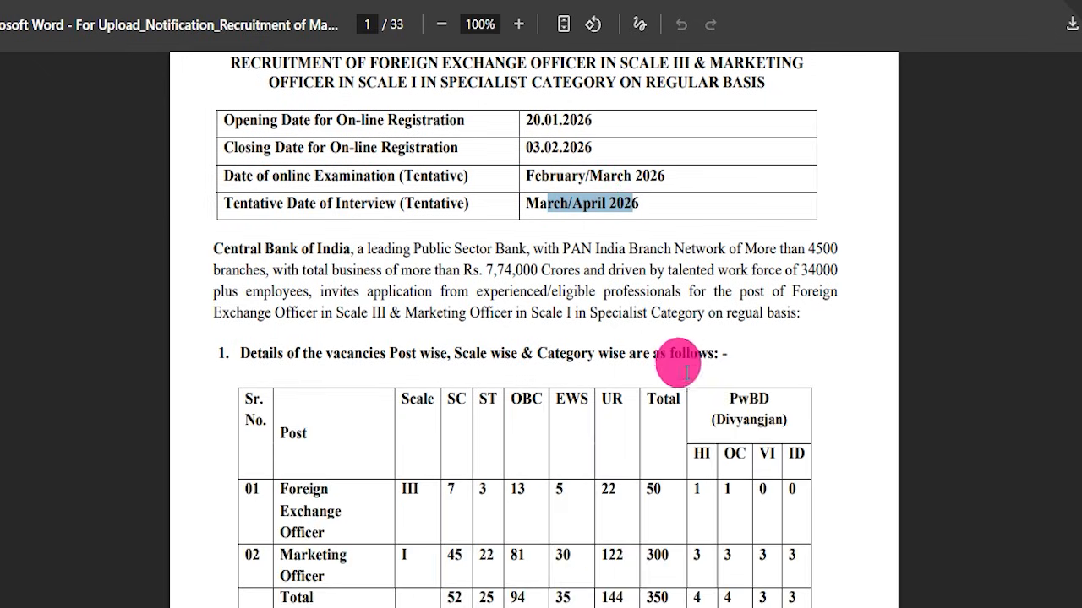
pyautogui.scroll(1, 464, 359)
pyautogui.scroll(-1, 464, 355)
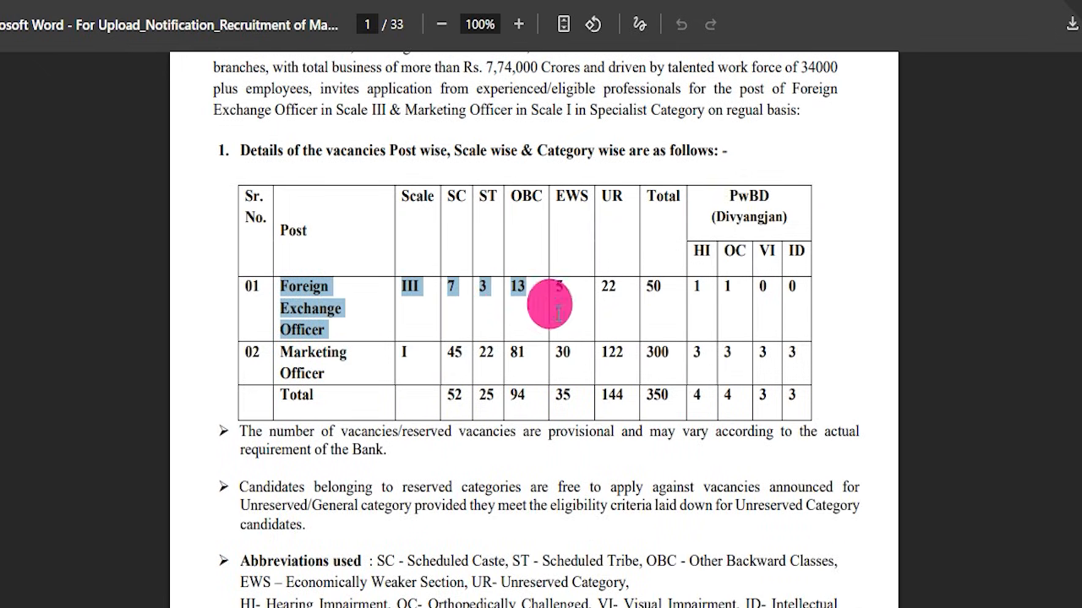
pyautogui.moveTo(543, 309); pyautogui.dragTo(681, 397)
# - Look through the rest of the notification: eligibility, certifications, experience, mode of payment, scanned document requirements and annexure forms
pyautogui.scroll(-12, 507, 338)
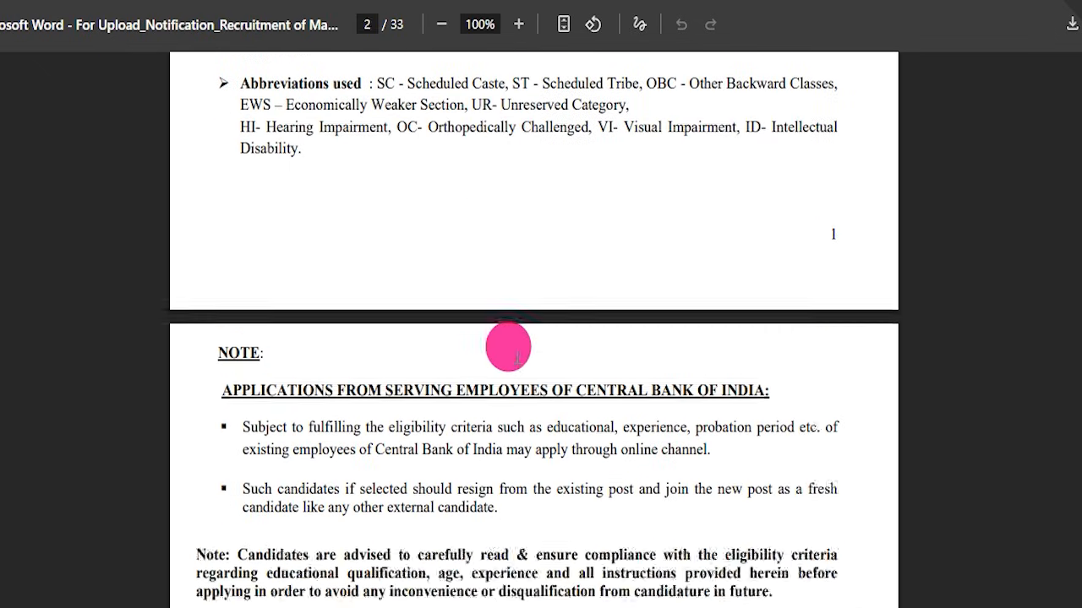
pyautogui.moveTo(240, 205); pyautogui.dragTo(601, 470)
pyautogui.scroll(-7, 539, 348)
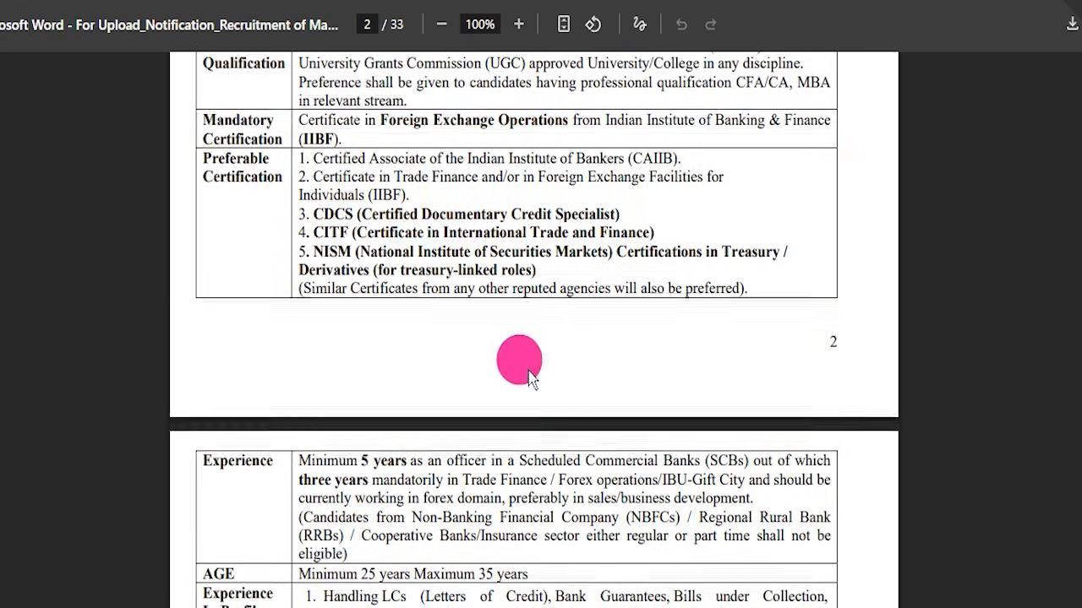
pyautogui.scroll(-16, 522, 354)
pyautogui.scroll(-20, 459, 341)
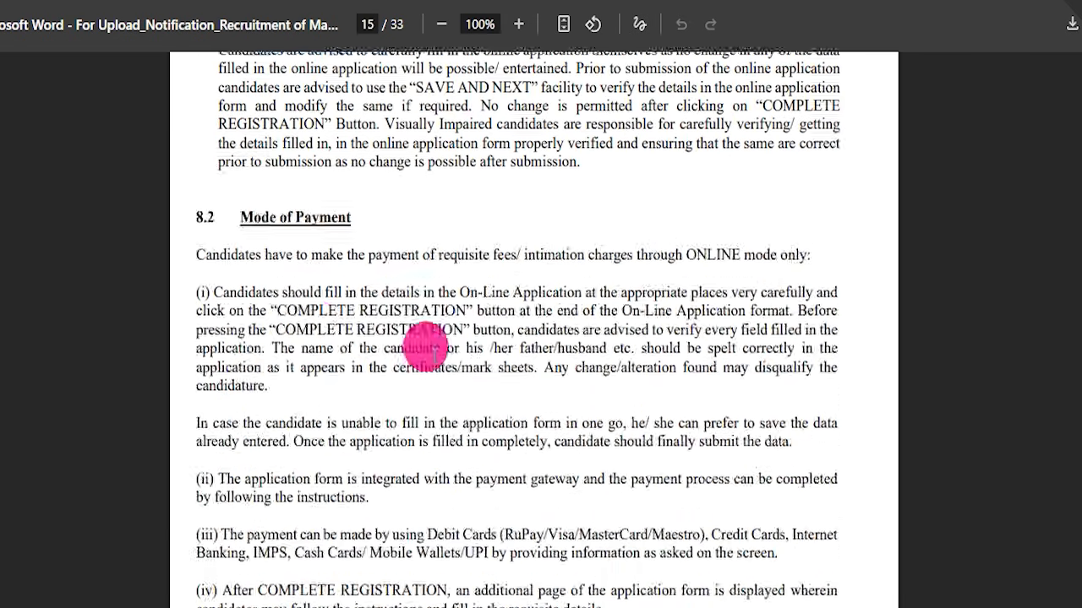
pyautogui.scroll(-20, 435, 359)
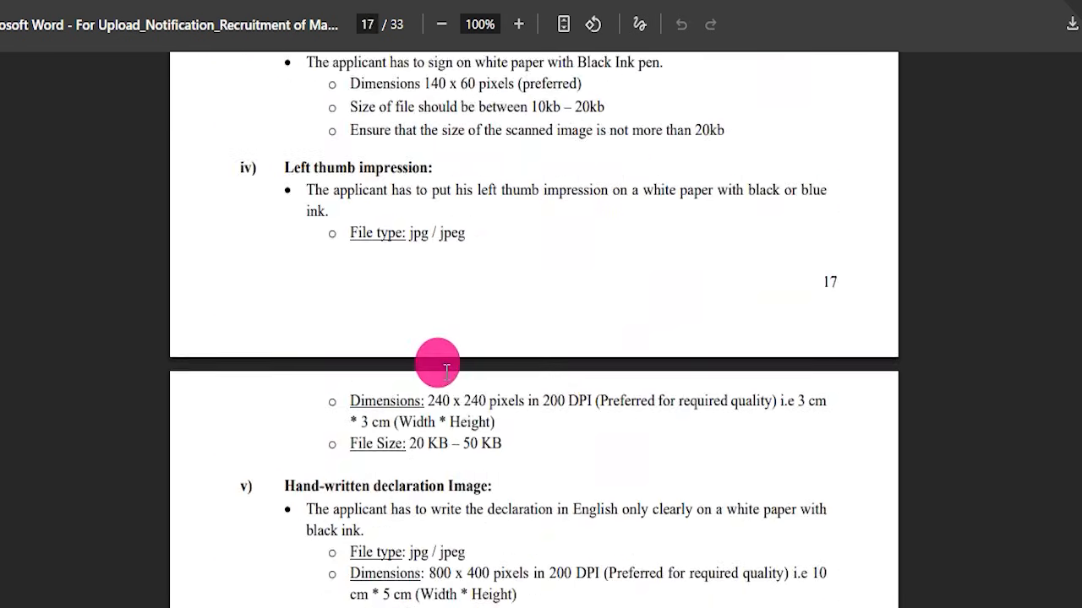
pyautogui.scroll(-20, 440, 370)
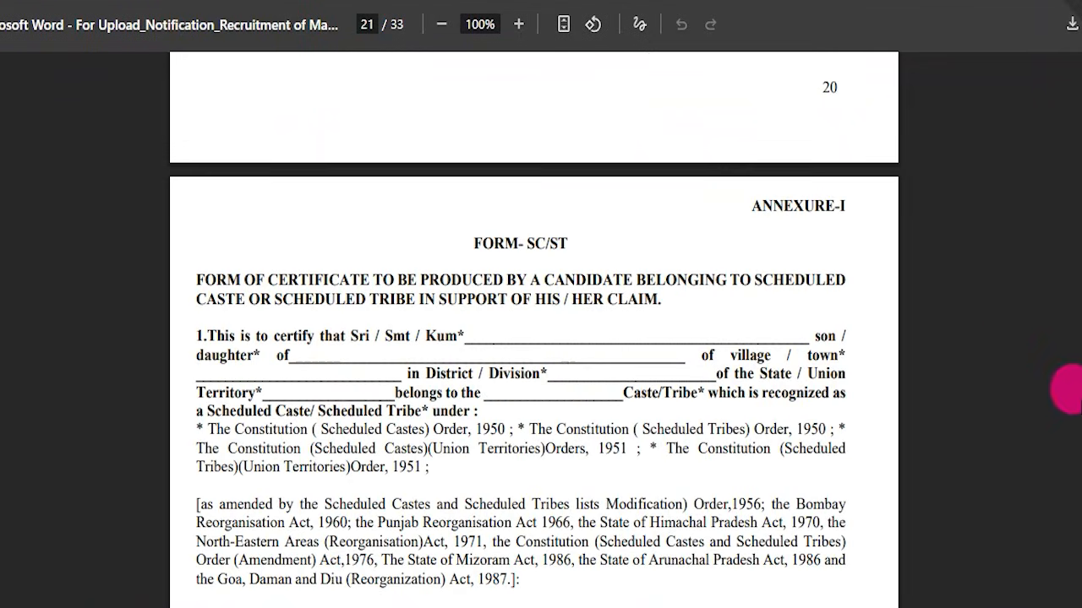
pyautogui.scroll(-20, 533, 338)
pyautogui.scroll(20, 532, 338)
pyautogui.scroll(20, 507, 338)
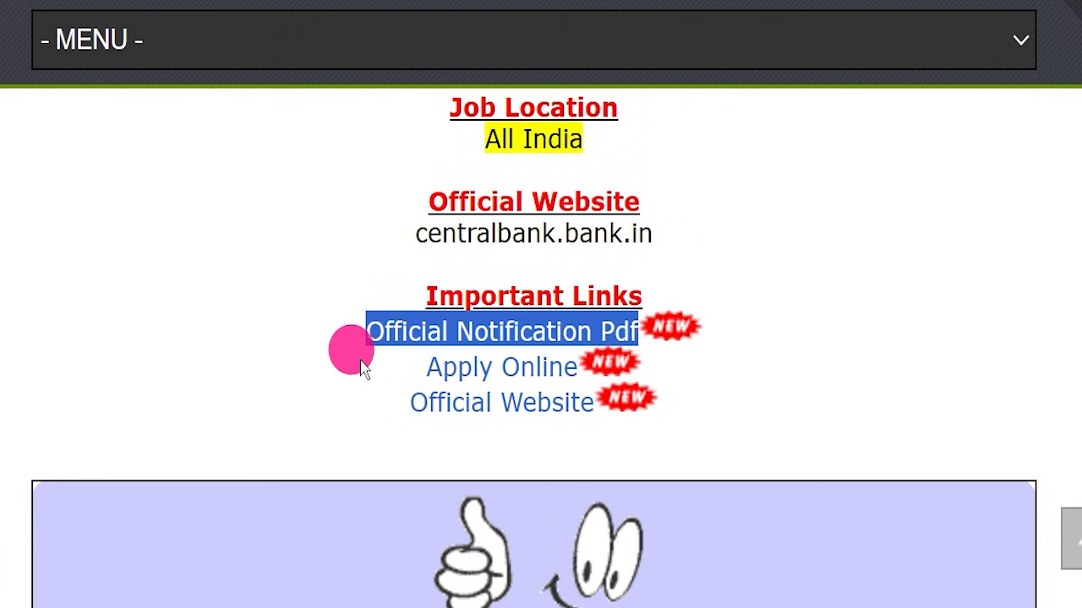
# - Highlight the Apply Online link and mark the login option for already registered candidates on the application portal
pyautogui.moveTo(426, 366); pyautogui.dragTo(573, 378)
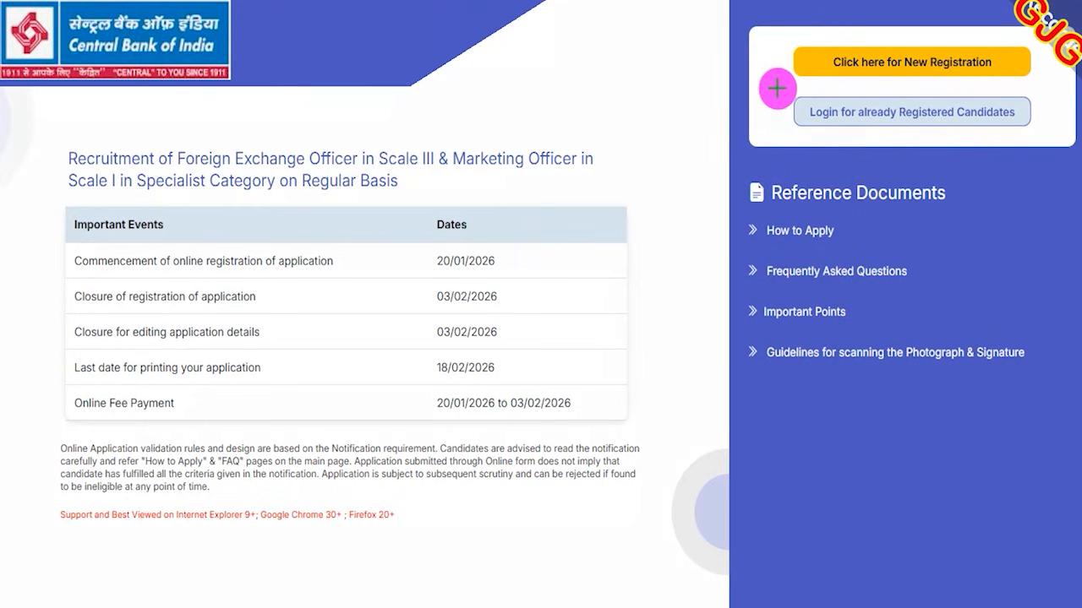
pyautogui.moveTo(838, 92); pyautogui.dragTo(1047, 136)
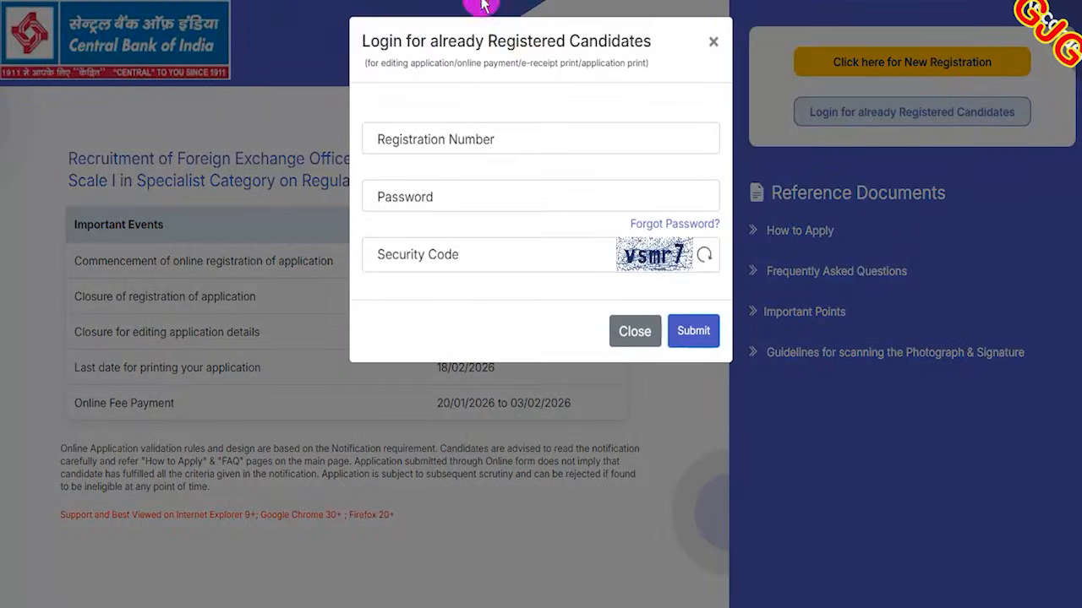
# - Mark the Registration Number, Password, Security Code and Submit controls in the registered-candidate login, clear the marks and close the login
pyautogui.moveTo(505, 133); pyautogui.dragTo(547, 93)
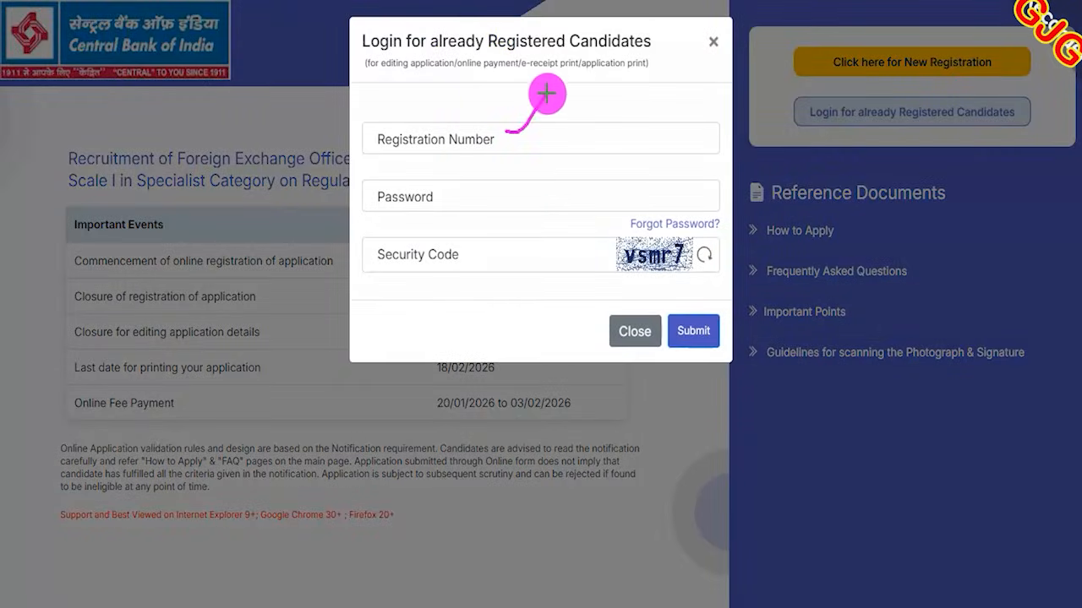
pyautogui.moveTo(434, 197); pyautogui.dragTo(533, 195)
pyautogui.moveTo(615, 268); pyautogui.dragTo(698, 267)
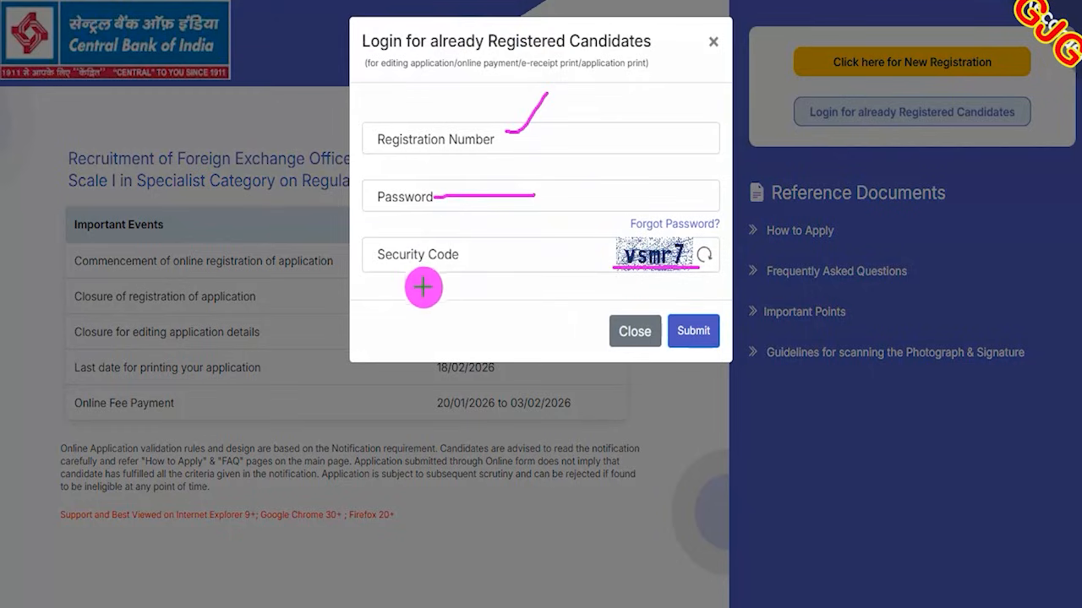
pyautogui.moveTo(441, 257); pyautogui.dragTo(513, 201)
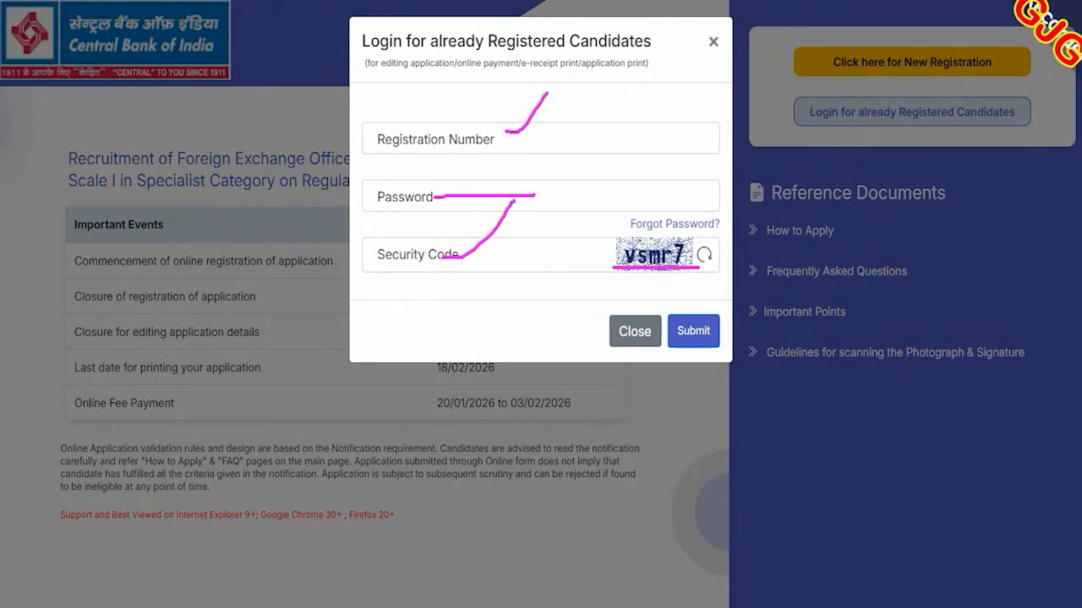
pyautogui.moveTo(752, 181); pyautogui.dragTo(712, 301)
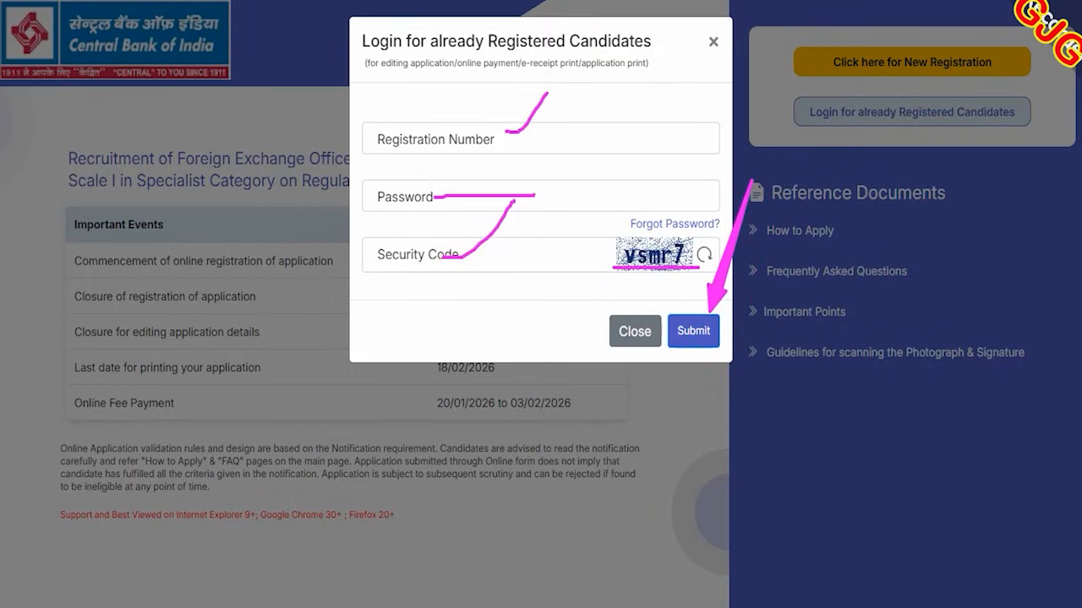
pyautogui.press('e')
pyautogui.click(712, 43)
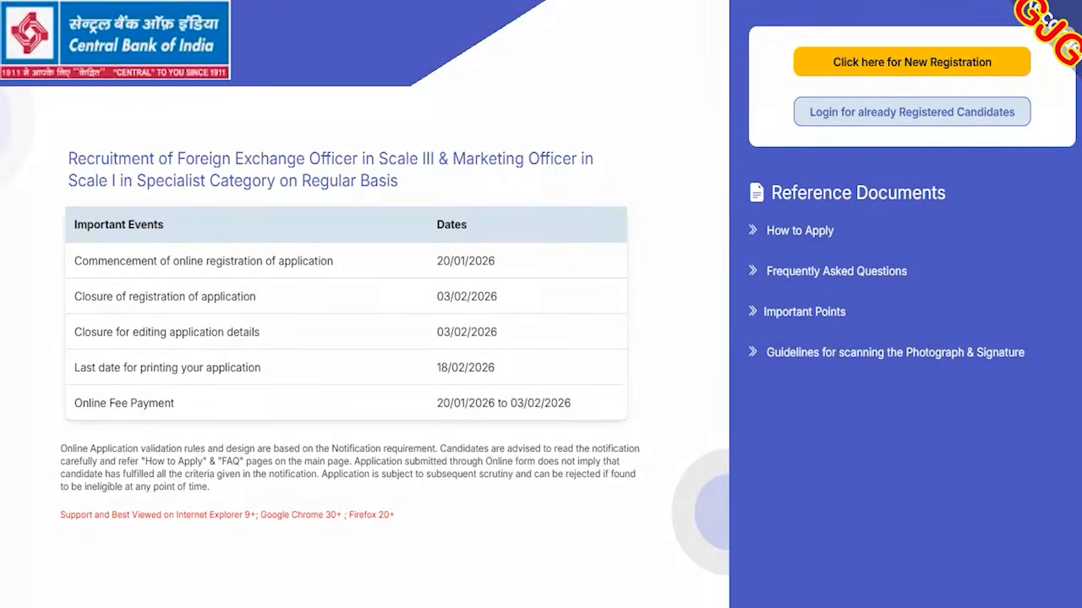
# - Mark the new registration option and open the Basic Information form
pyautogui.moveTo(782, 38); pyautogui.dragTo(1045, 85)
pyautogui.click(836, 61)
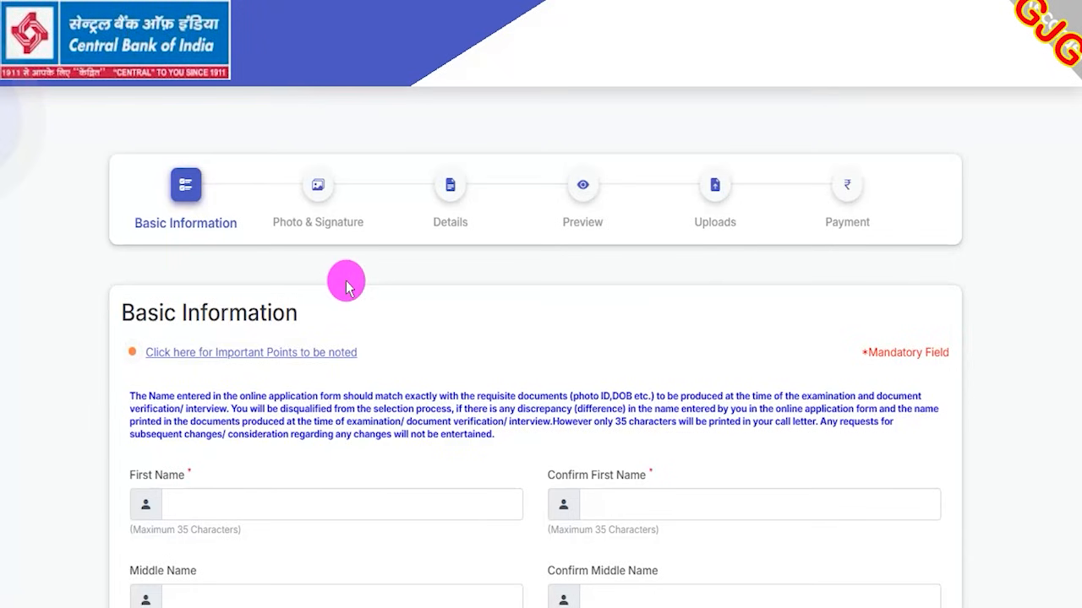
# - Mark the First, Middle and Last Name fields, their confirmation fields and the Full Name field, and clear the marks
pyautogui.scroll(-4, 344, 285)
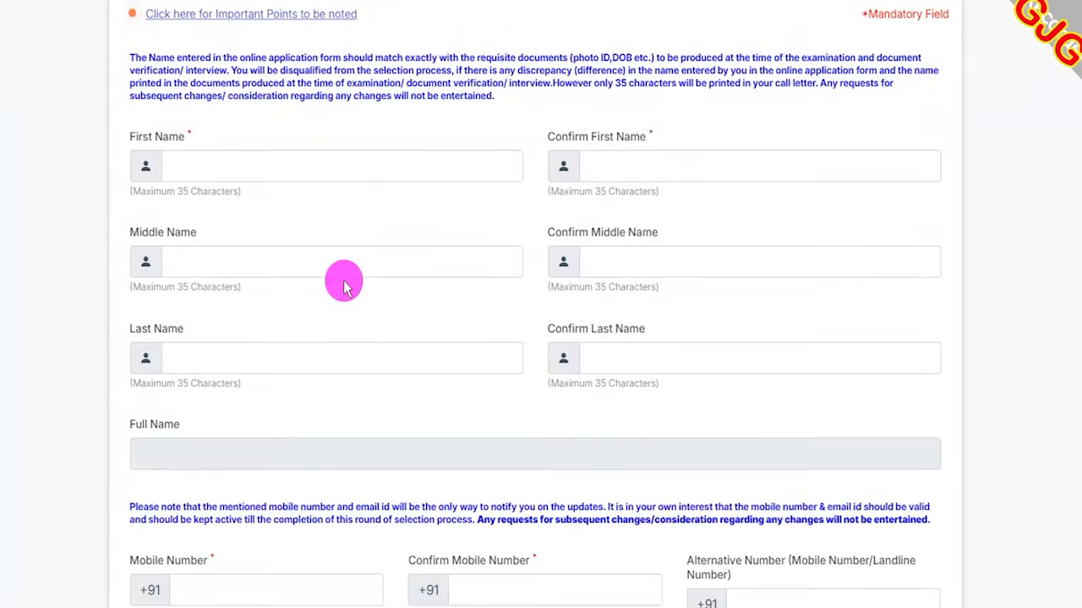
pyautogui.scroll(-1, 344, 285)
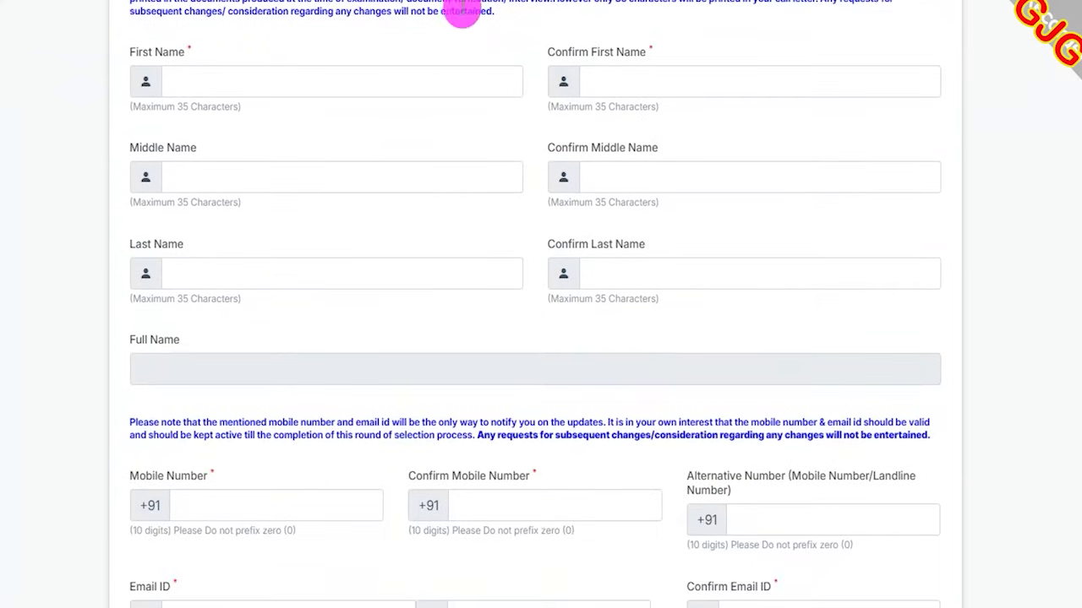
pyautogui.click(262, 79)
pyautogui.moveTo(257, 80); pyautogui.dragTo(293, 39)
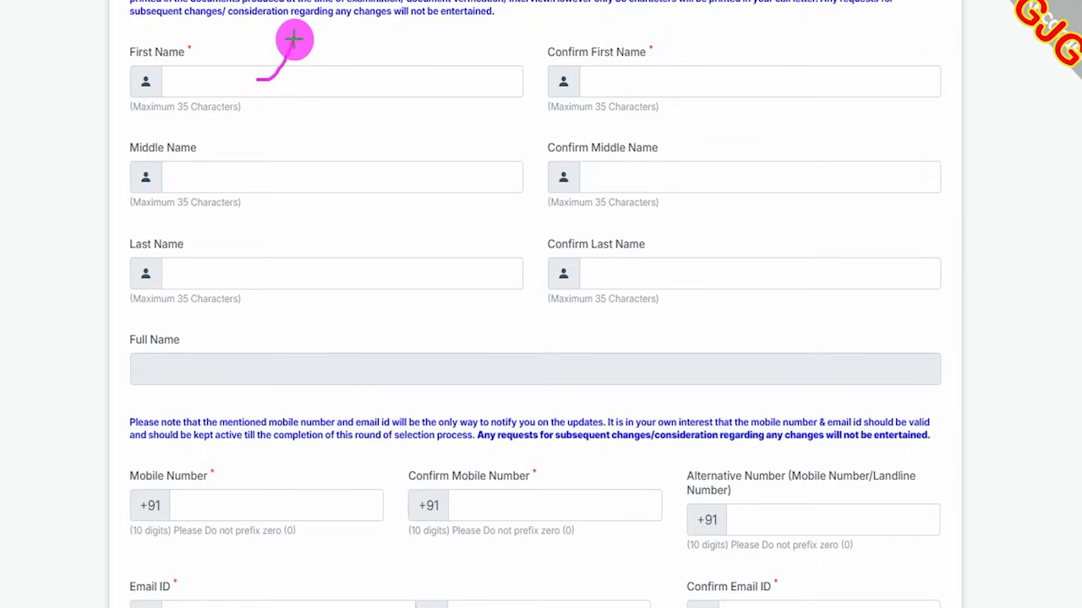
pyautogui.moveTo(616, 82); pyautogui.dragTo(740, 83)
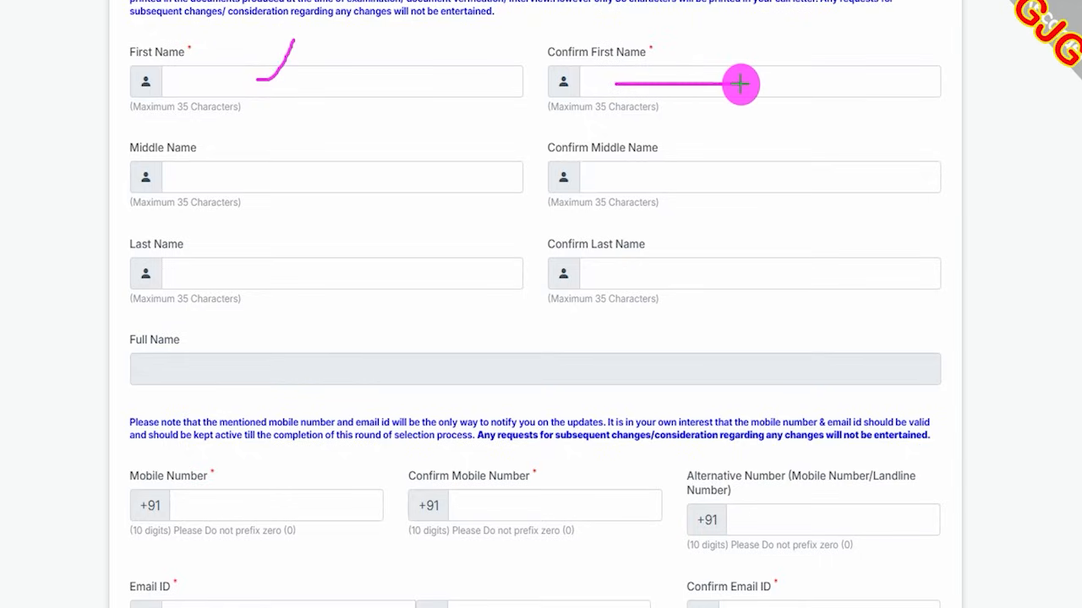
pyautogui.moveTo(272, 181); pyautogui.dragTo(285, 181)
pyautogui.moveTo(629, 179); pyautogui.dragTo(690, 181)
pyautogui.moveTo(294, 267); pyautogui.dragTo(349, 267)
pyautogui.moveTo(608, 275); pyautogui.dragTo(702, 275)
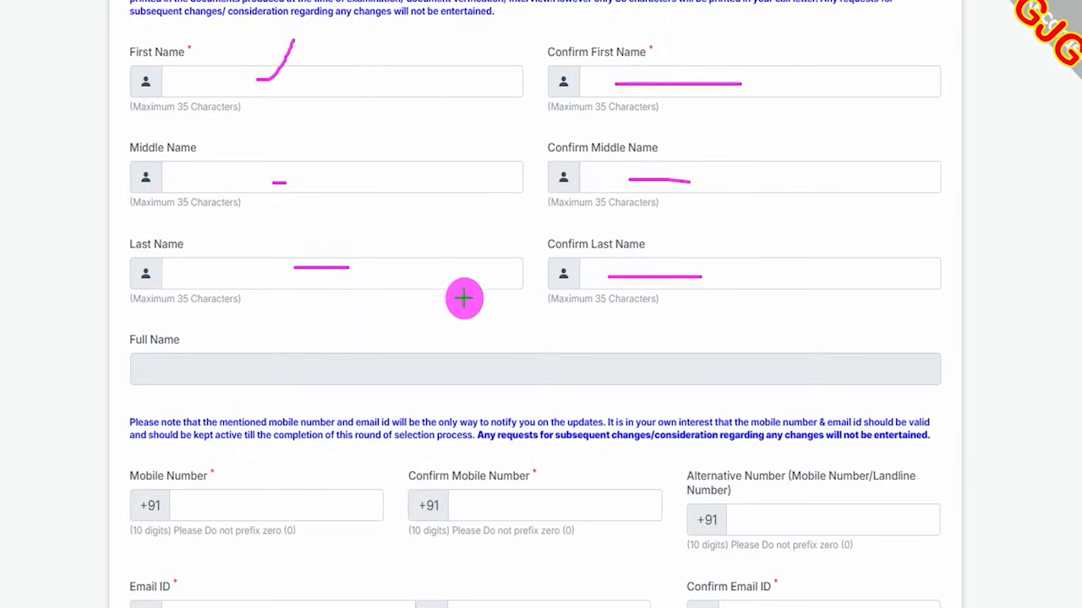
pyautogui.moveTo(207, 368); pyautogui.dragTo(231, 340)
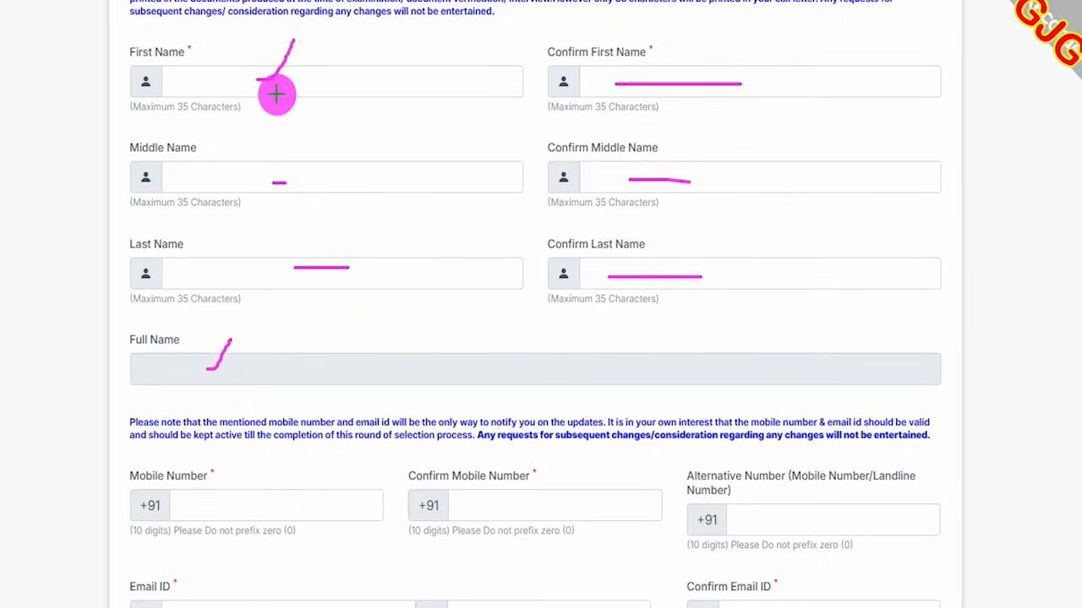
pyautogui.moveTo(238, 365); pyautogui.dragTo(277, 323)
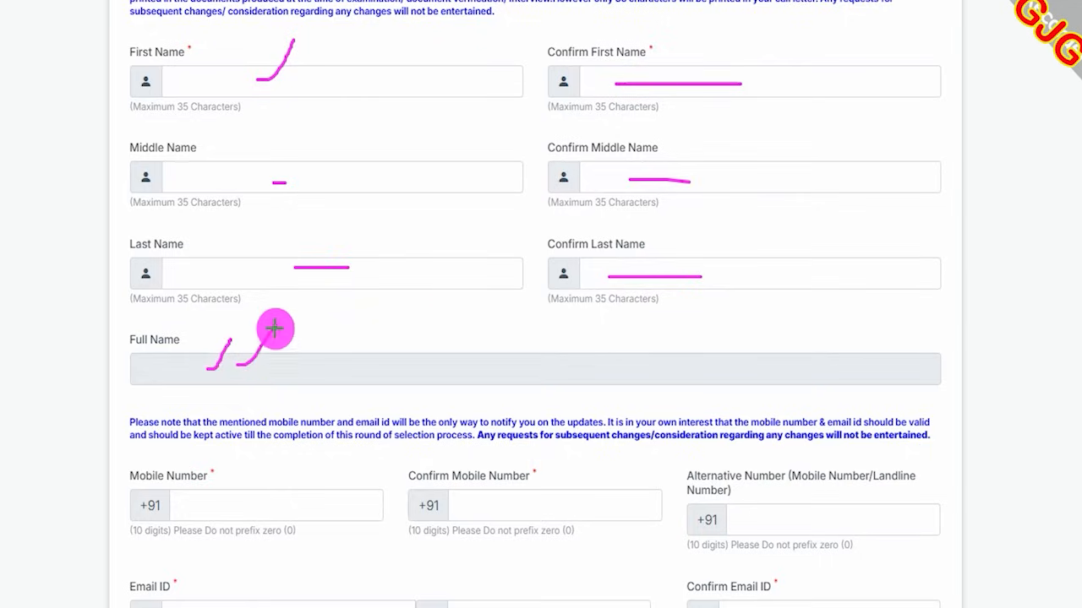
pyautogui.click(741, 2)
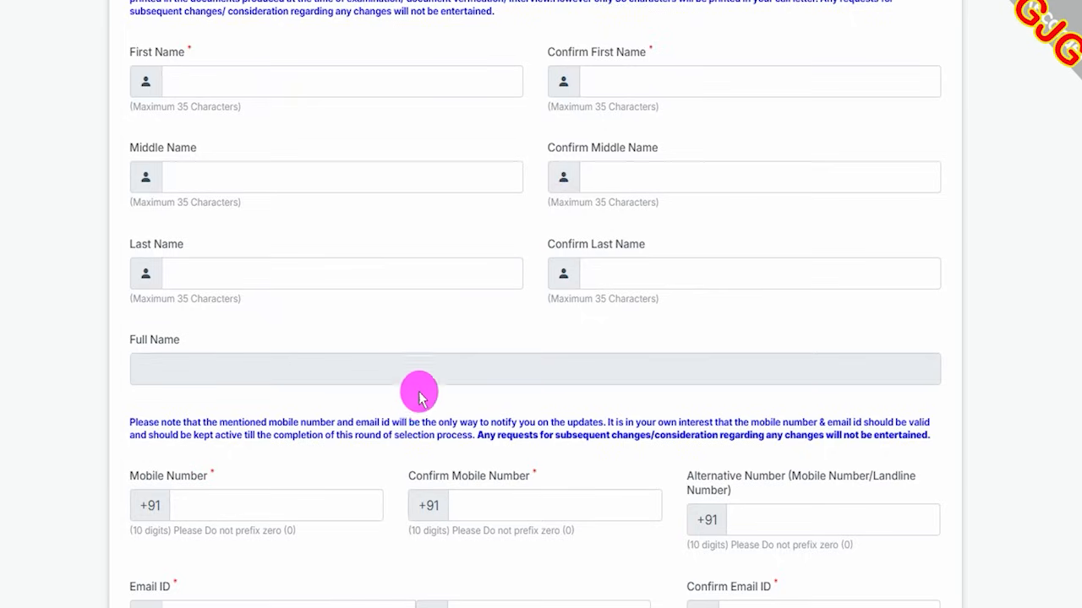
# - Mark the Mobile Number, Confirm Mobile Number, Alternative Number and Email ID fields, and clear the marks
pyautogui.scroll(-5, 418, 394)
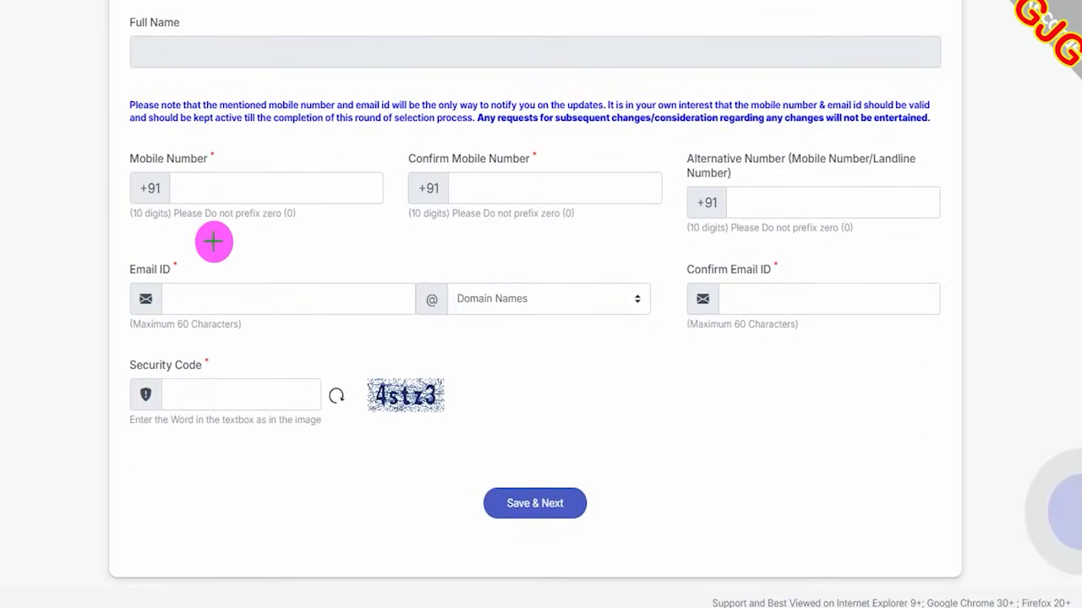
pyautogui.moveTo(204, 191); pyautogui.dragTo(289, 191)
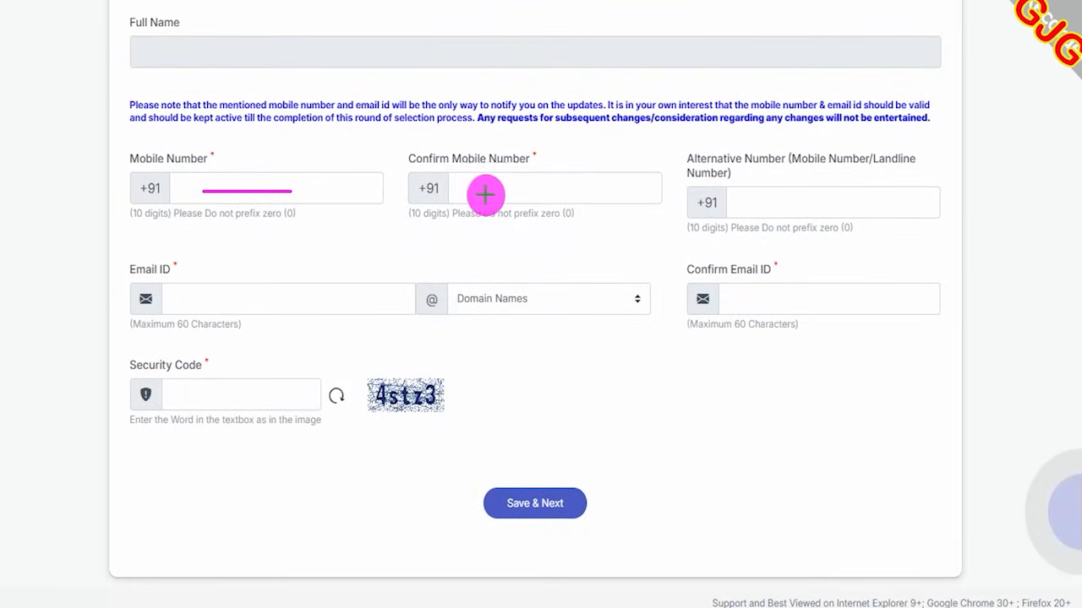
pyautogui.moveTo(488, 196); pyautogui.dragTo(539, 152)
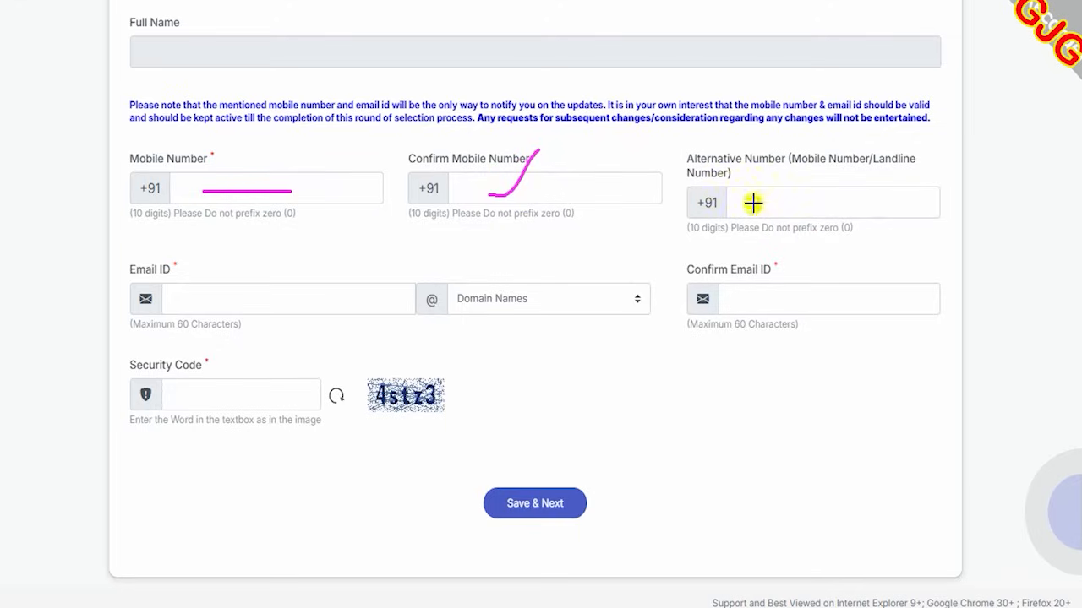
pyautogui.moveTo(753, 203); pyautogui.dragTo(846, 203)
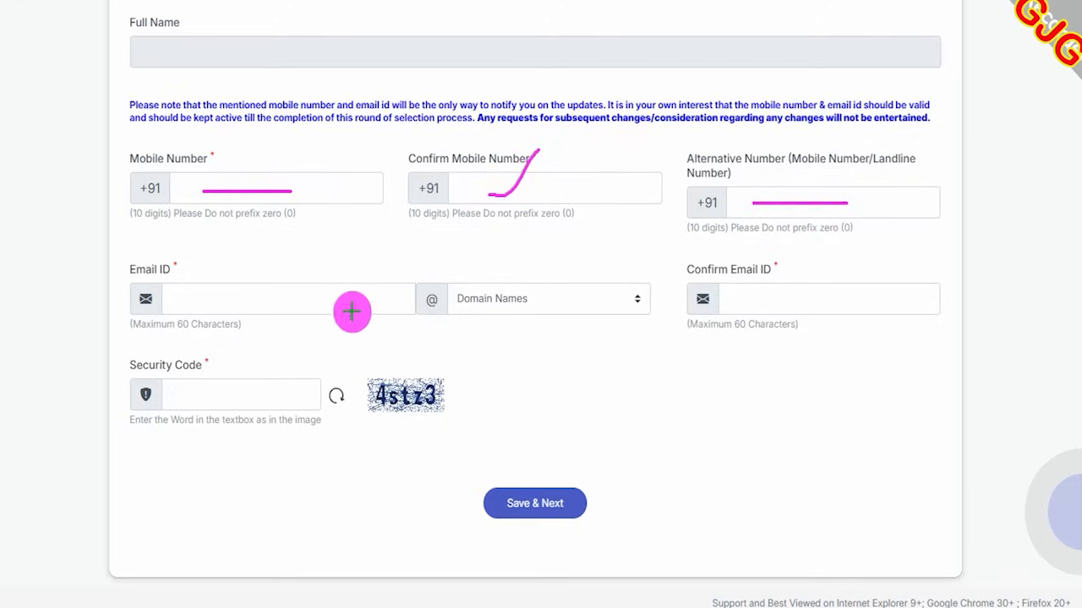
pyautogui.moveTo(224, 301); pyautogui.dragTo(281, 249)
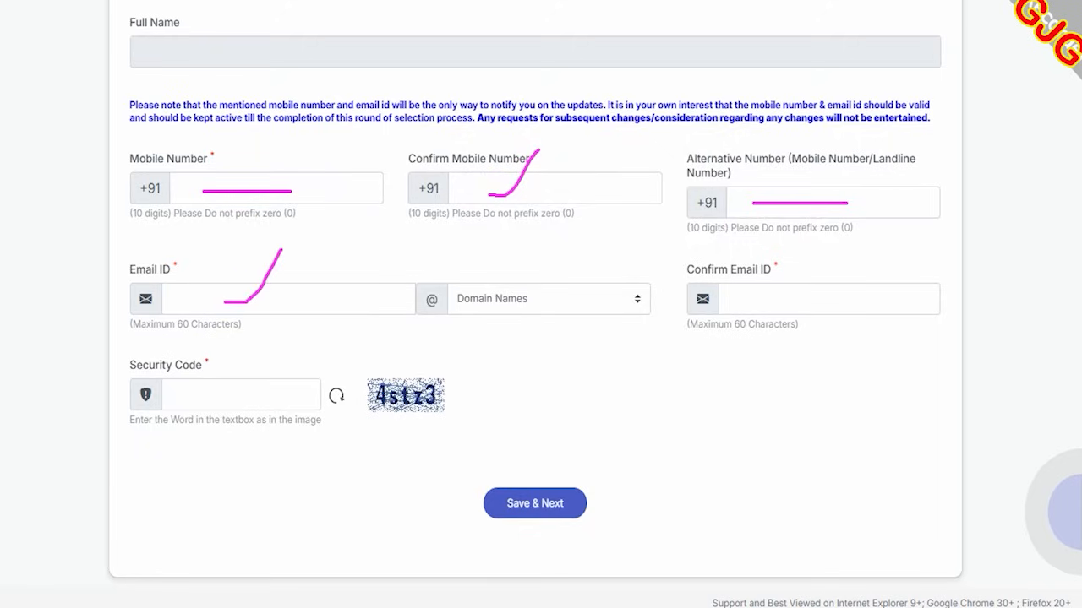
pyautogui.press('Escape')
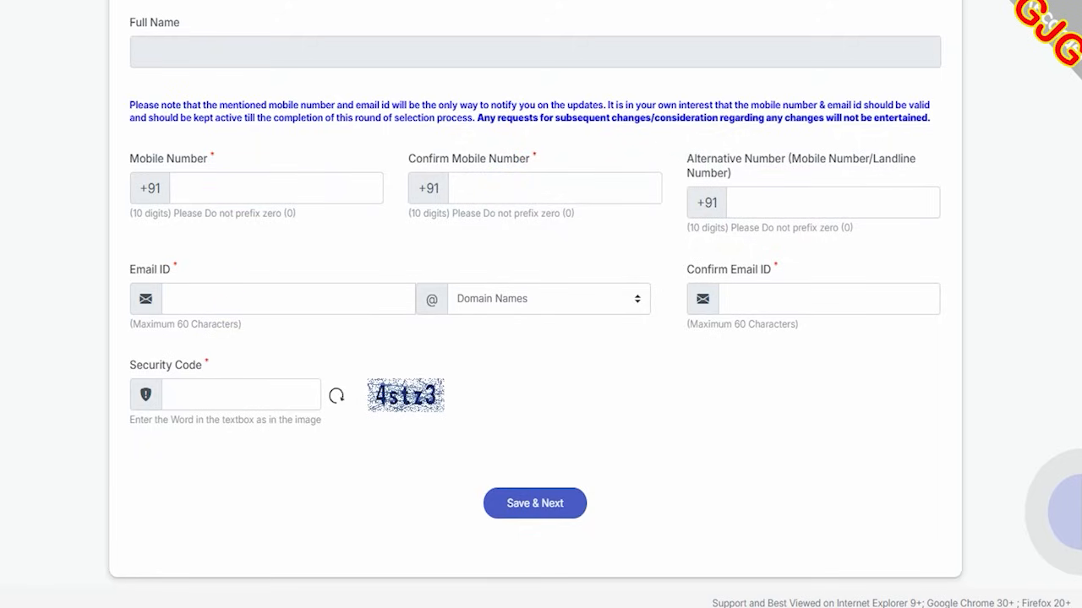
# - Set the email domain to gmail.com and mark the Confirm Email ID field, the security code image and its entry field
pyautogui.click(505, 302)
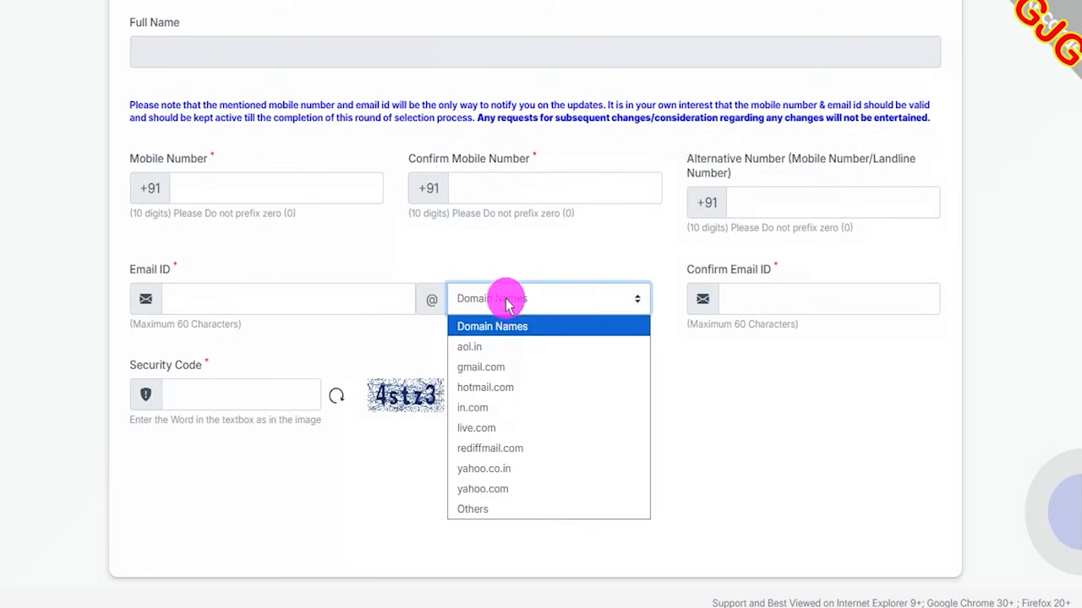
pyautogui.click(494, 366)
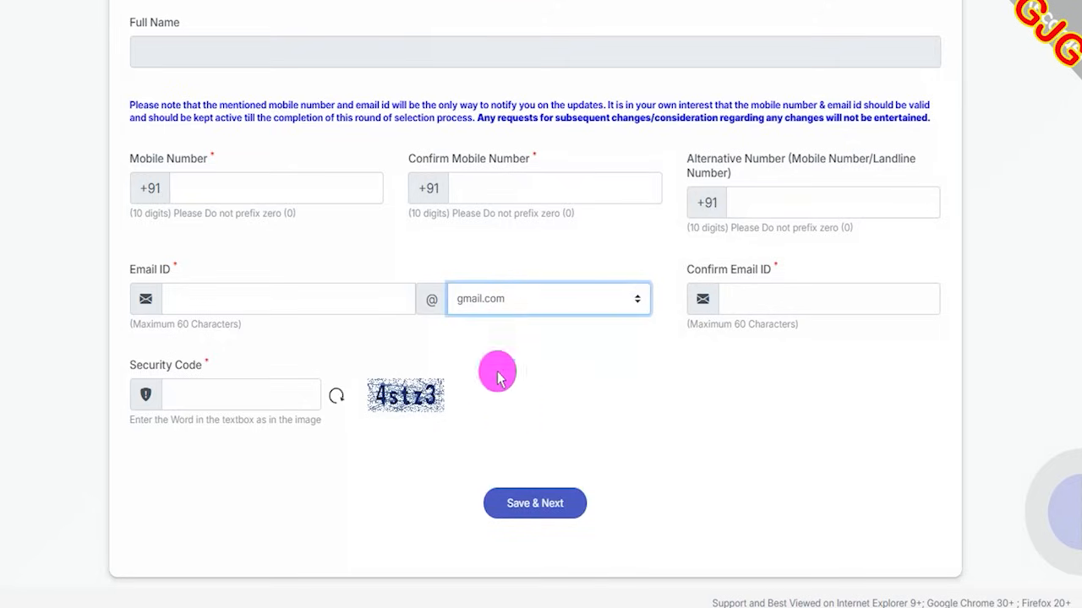
pyautogui.moveTo(755, 301); pyautogui.dragTo(818, 247)
pyautogui.moveTo(370, 414); pyautogui.dragTo(475, 414)
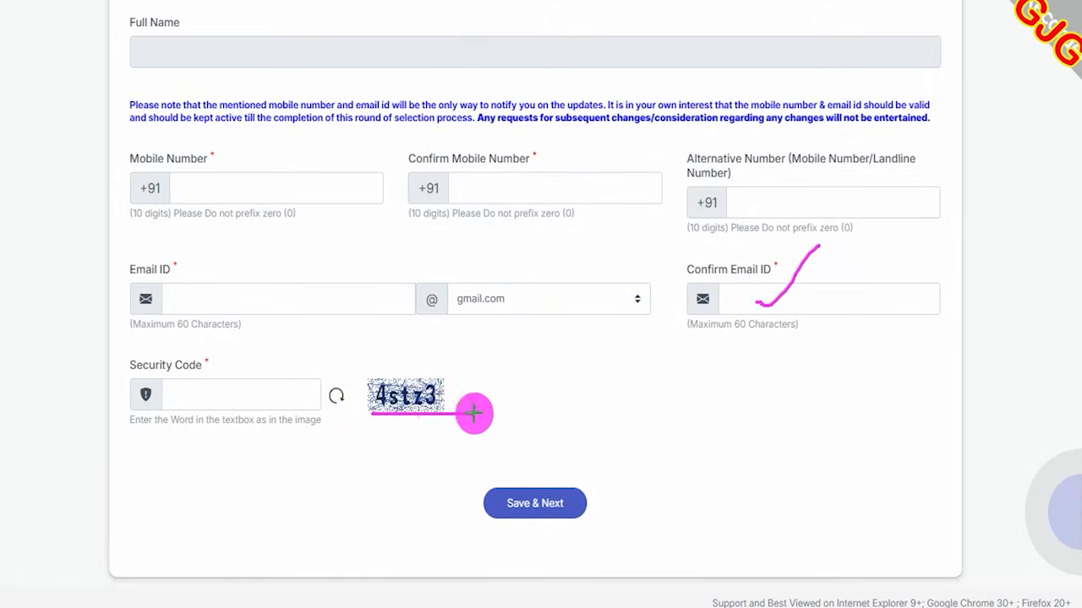
pyautogui.moveTo(215, 395); pyautogui.dragTo(248, 343)
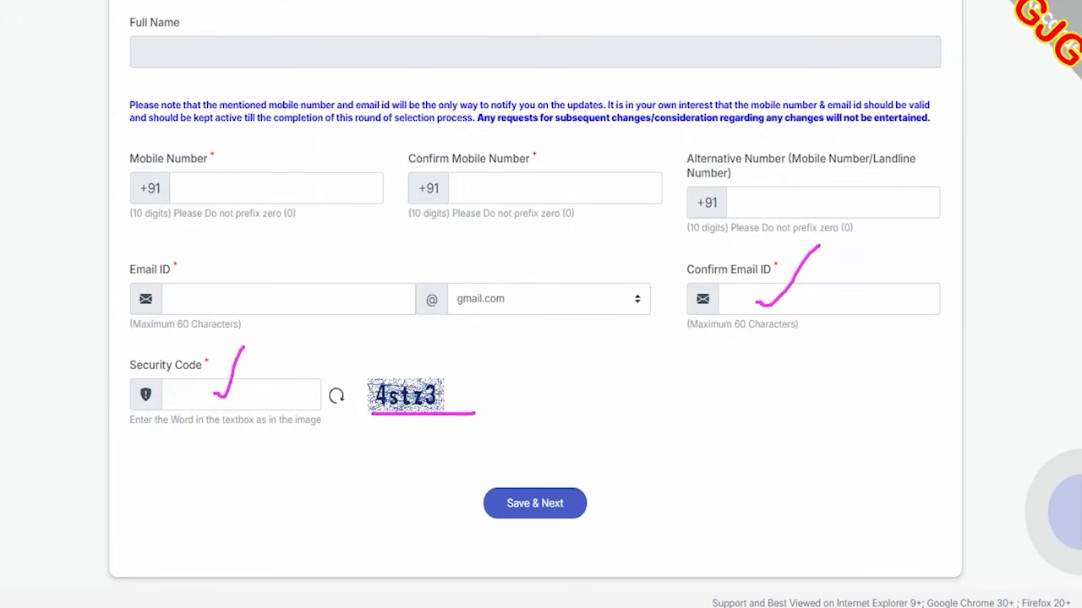
# - Point an arrow at the save option and continue to the Photo & Signature page
pyautogui.moveTo(792, 392)
pyautogui.mouseDown()
pyautogui.moveTo(695, 453)
pyautogui.moveTo(589, 493)
pyautogui.mouseUp()
pyautogui.click(575, 503)
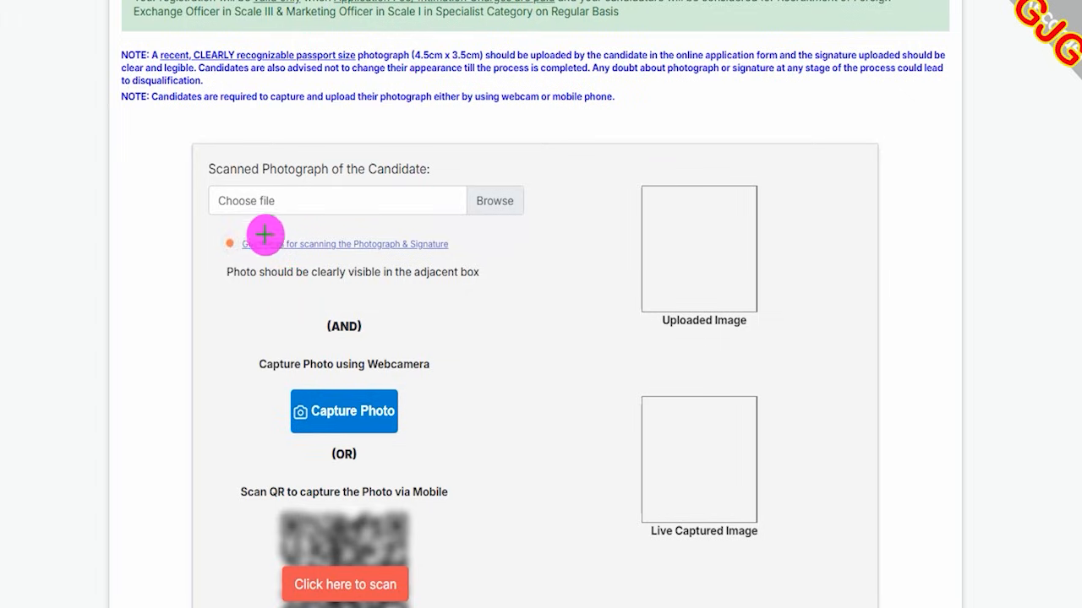
# - Open the guidelines for scanning the photograph and signature and highlight the photograph's dimensions and file size range
pyautogui.moveTo(209, 227); pyautogui.dragTo(468, 255)
pyautogui.click(229, 244)
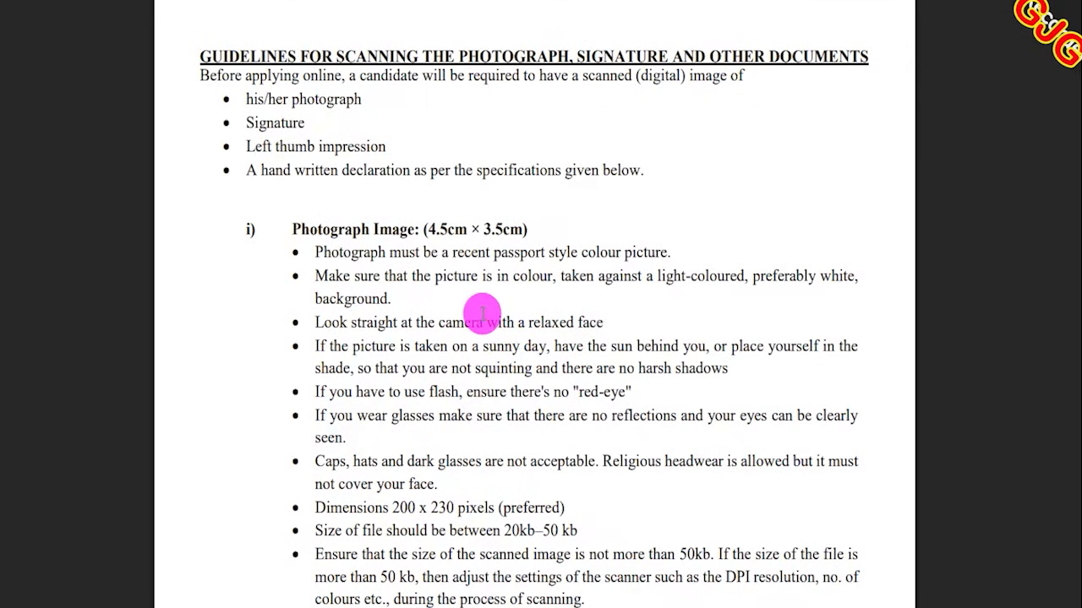
pyautogui.moveTo(429, 228); pyautogui.dragTo(510, 229)
pyautogui.scroll(-2, 435, 374)
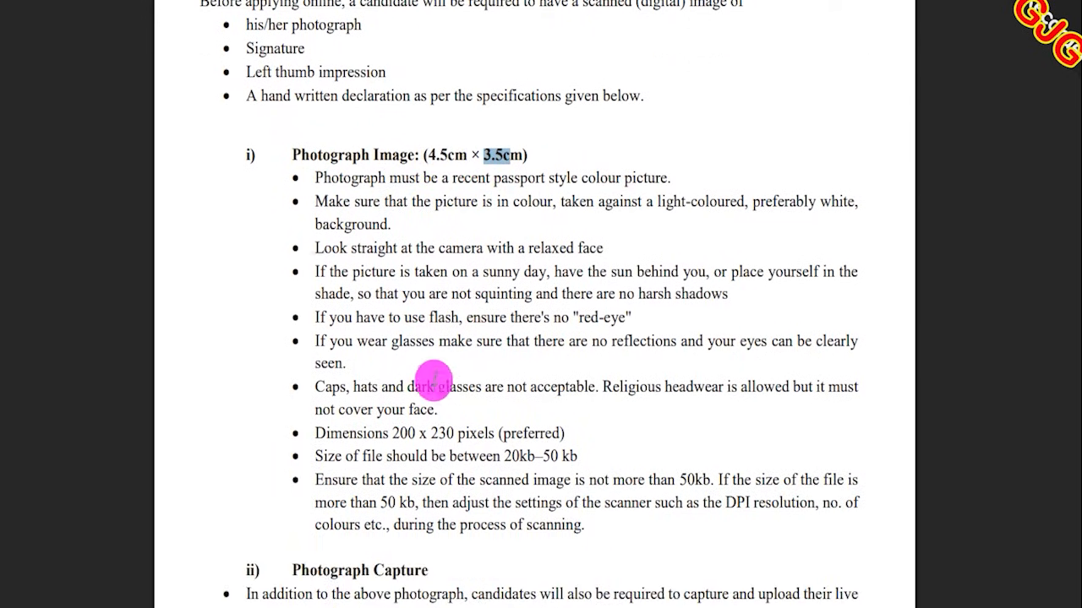
pyautogui.moveTo(510, 446); pyautogui.dragTo(561, 446)
# - Review the Photograph Capture section, highlighting its heading and the Do's and Don'ts of photo capture
pyautogui.scroll(-6, 430, 431)
pyautogui.moveTo(338, 305); pyautogui.dragTo(393, 305)
pyautogui.scroll(-6, 435, 421)
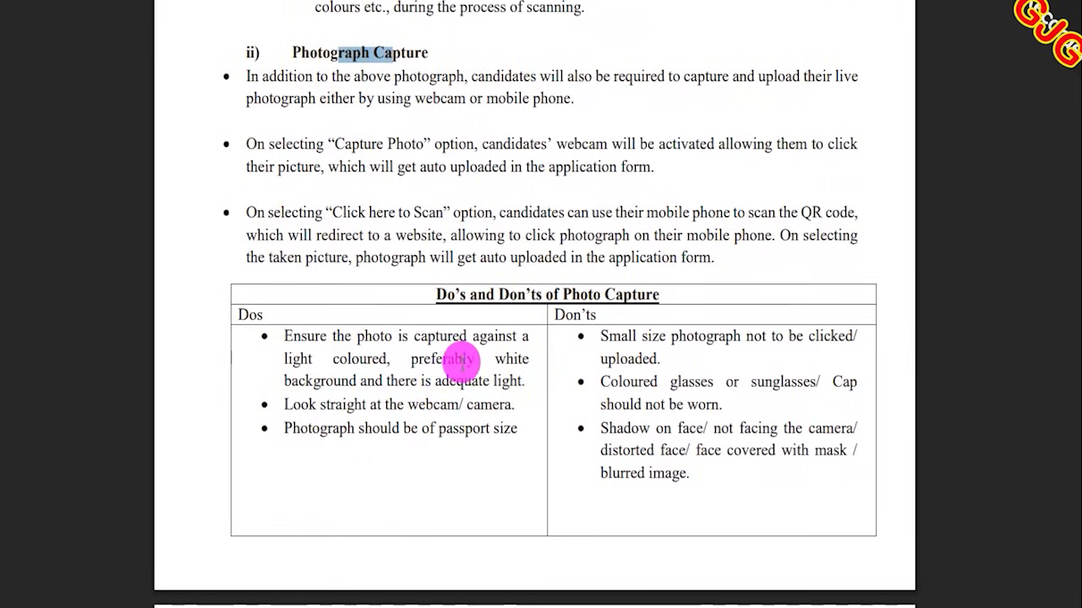
pyautogui.moveTo(293, 335); pyautogui.dragTo(483, 335)
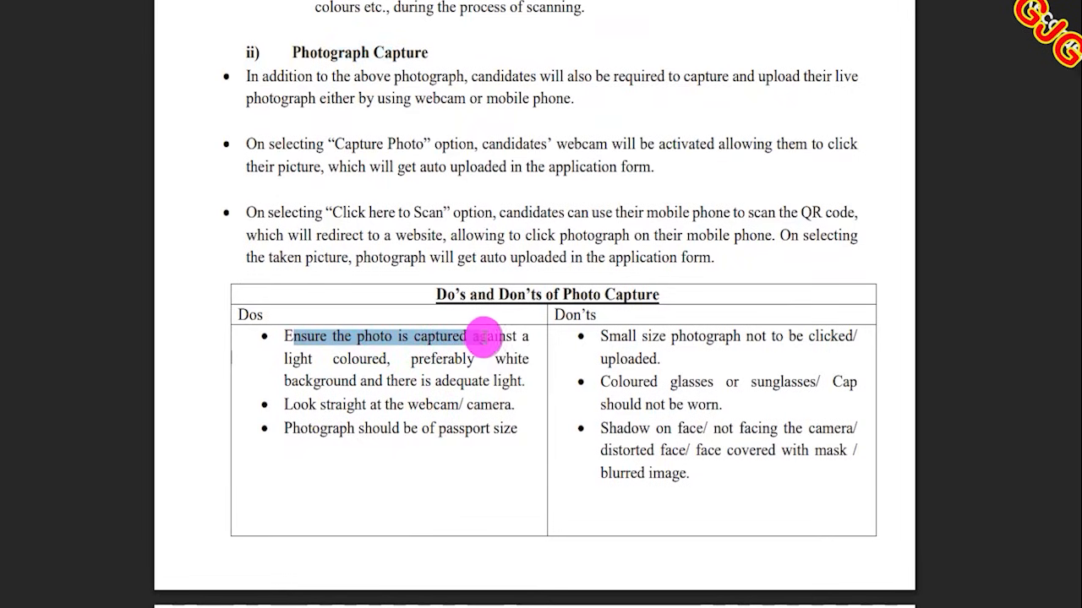
pyautogui.doubleClick(359, 358)
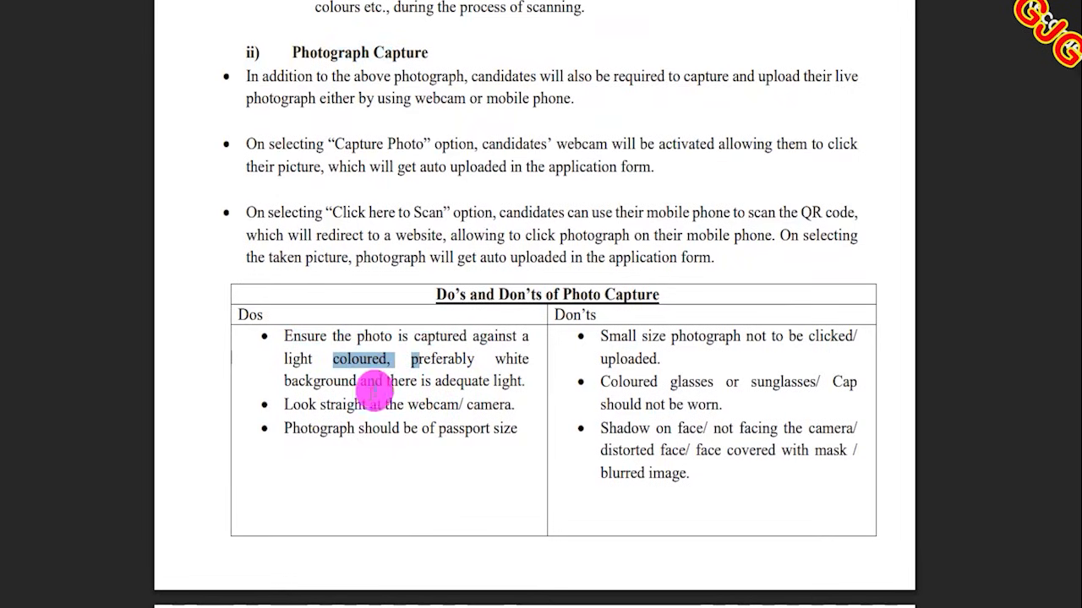
pyautogui.moveTo(369, 405); pyautogui.dragTo(414, 405)
pyautogui.moveTo(601, 336); pyautogui.dragTo(648, 336)
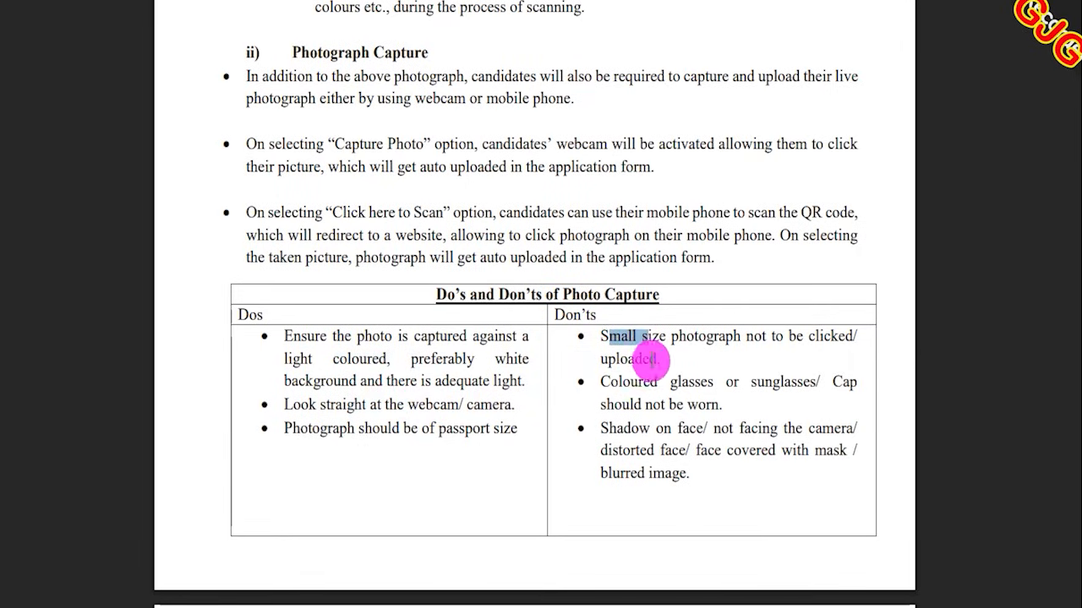
pyautogui.moveTo(638, 382); pyautogui.dragTo(654, 428)
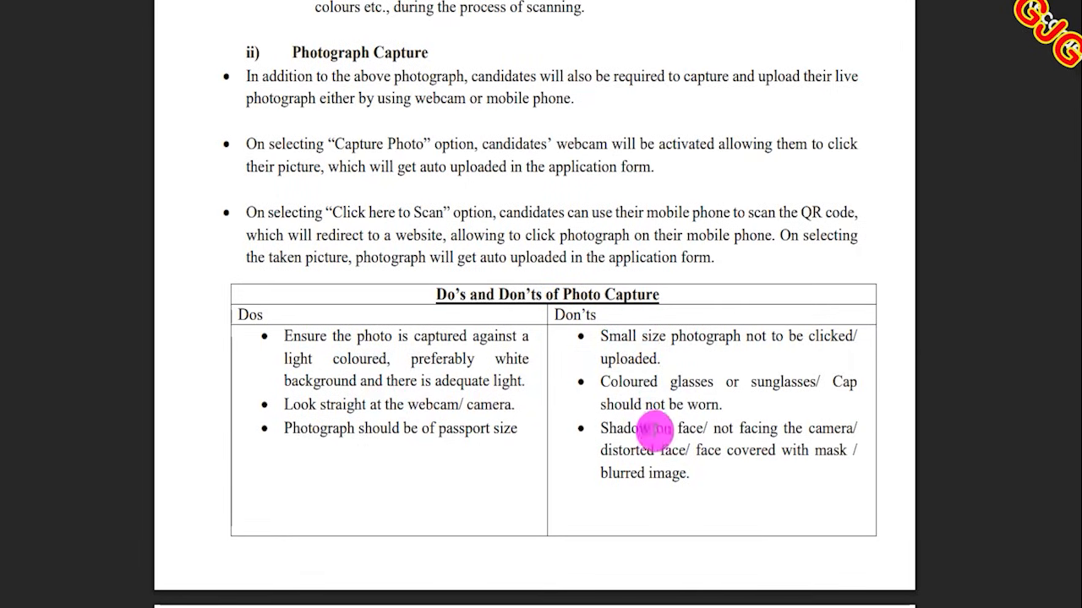
# - Highlight the signature's pixel dimensions, file size range and black ink pen requirement, and return to the application form
pyautogui.scroll(-3, 526, 384)
pyautogui.scroll(-10, 525, 385)
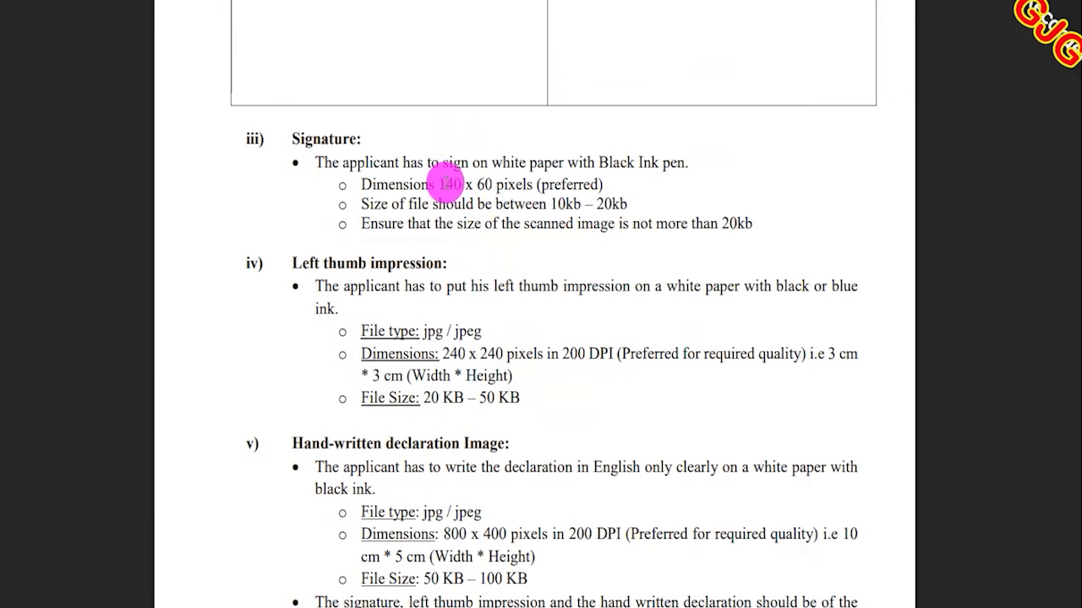
pyautogui.moveTo(439, 184)
pyautogui.mouseDown()
pyautogui.moveTo(548, 183)
pyautogui.moveTo(561, 203)
pyautogui.moveTo(607, 199)
pyautogui.mouseUp()
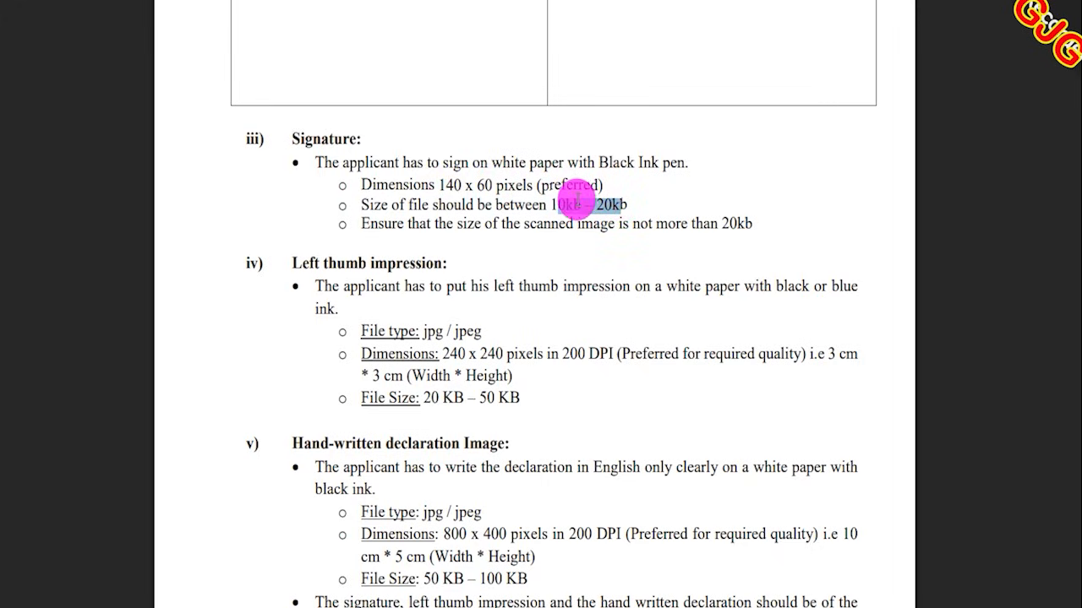
pyautogui.moveTo(526, 163); pyautogui.dragTo(657, 162)
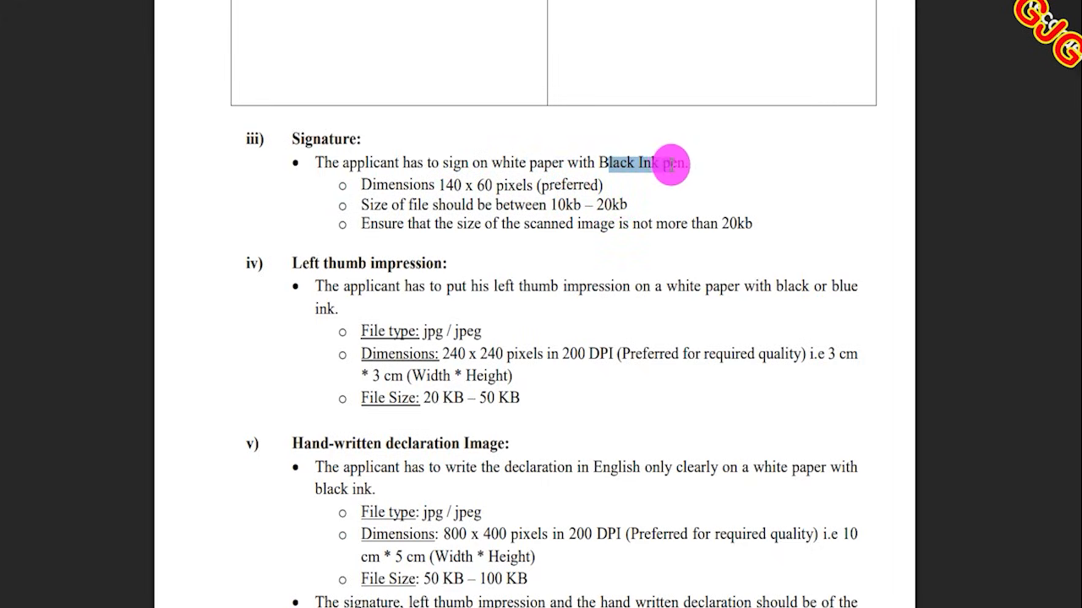
pyautogui.scroll(3, 565, 262)
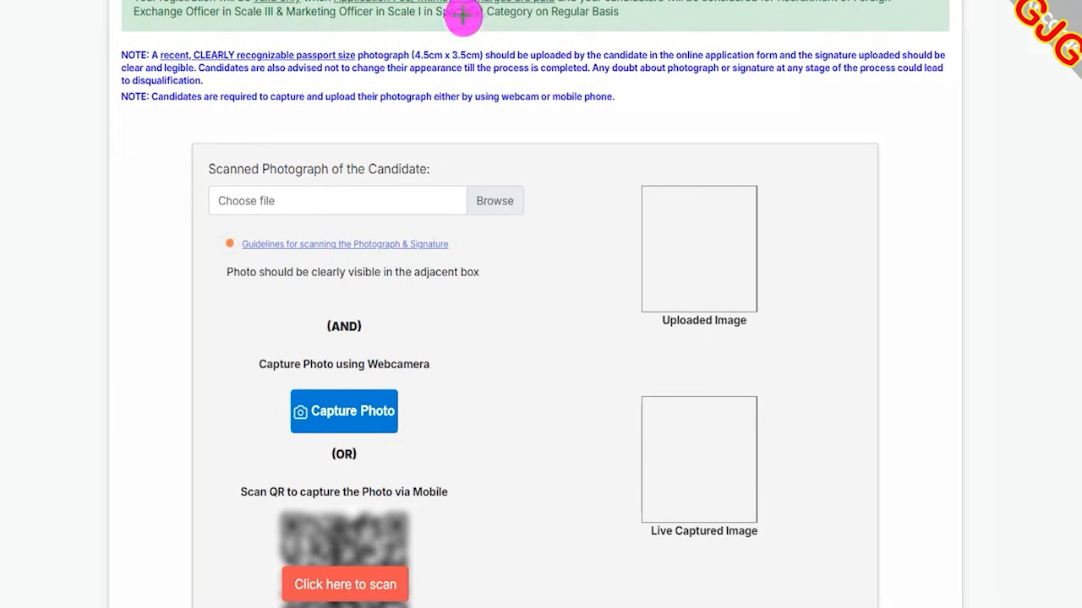
# - Mark the photograph upload option, the Uploaded Image box and the webcam and QR code capture options, and clear the marks
pyautogui.moveTo(509, 189); pyautogui.dragTo(532, 154)
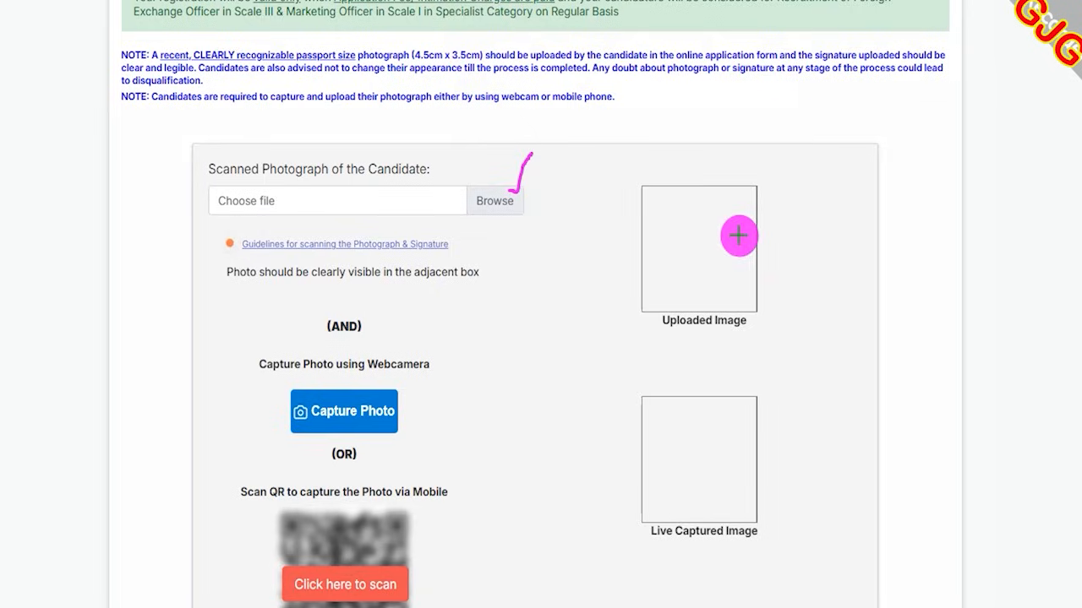
pyautogui.moveTo(737, 235); pyautogui.dragTo(776, 191)
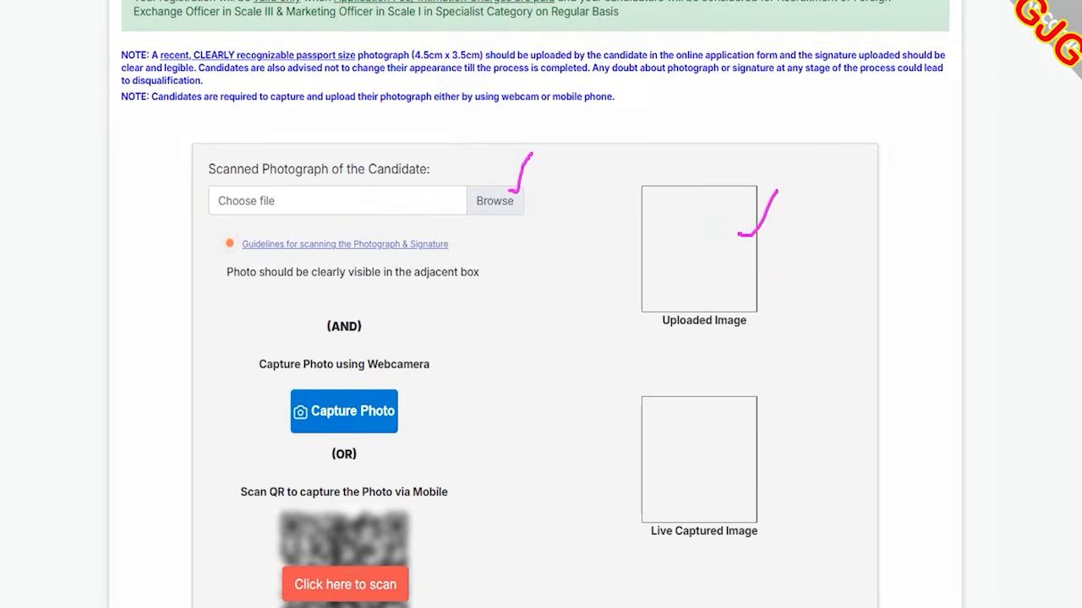
pyautogui.scroll(-2, 505, 405)
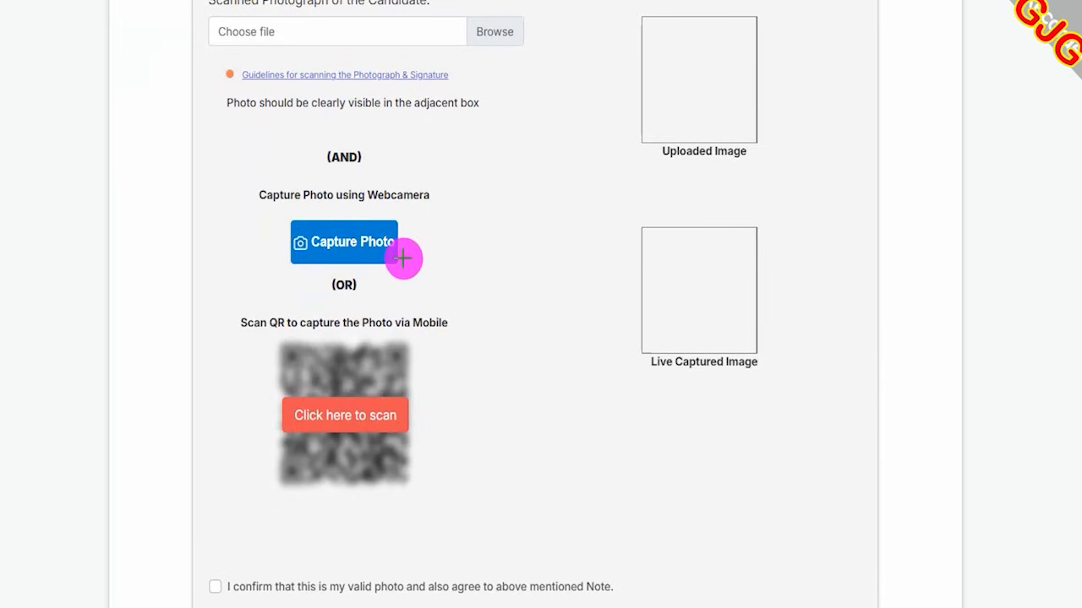
pyautogui.moveTo(410, 255); pyautogui.dragTo(444, 195)
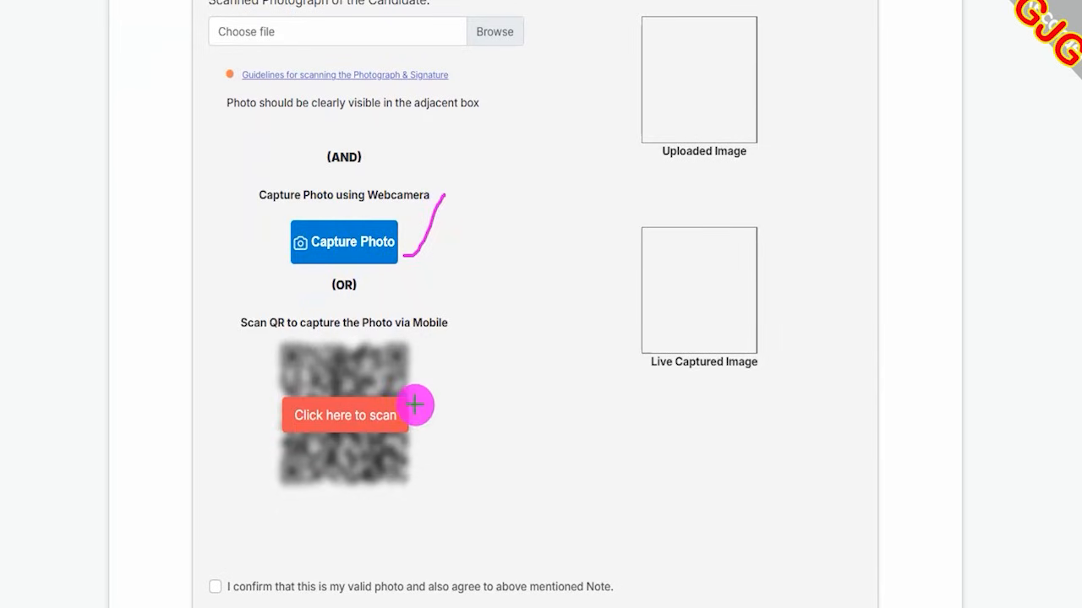
pyautogui.moveTo(409, 416)
pyautogui.mouseDown()
pyautogui.moveTo(451, 374)
pyautogui.moveTo(431, 349)
pyautogui.mouseUp()
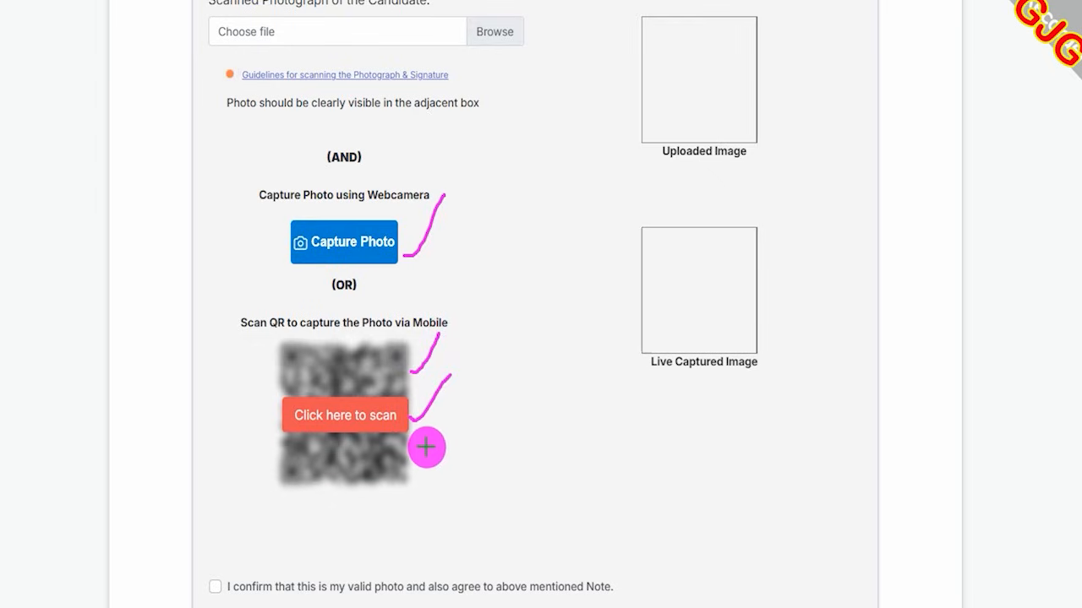
pyautogui.moveTo(420, 451); pyautogui.dragTo(449, 414)
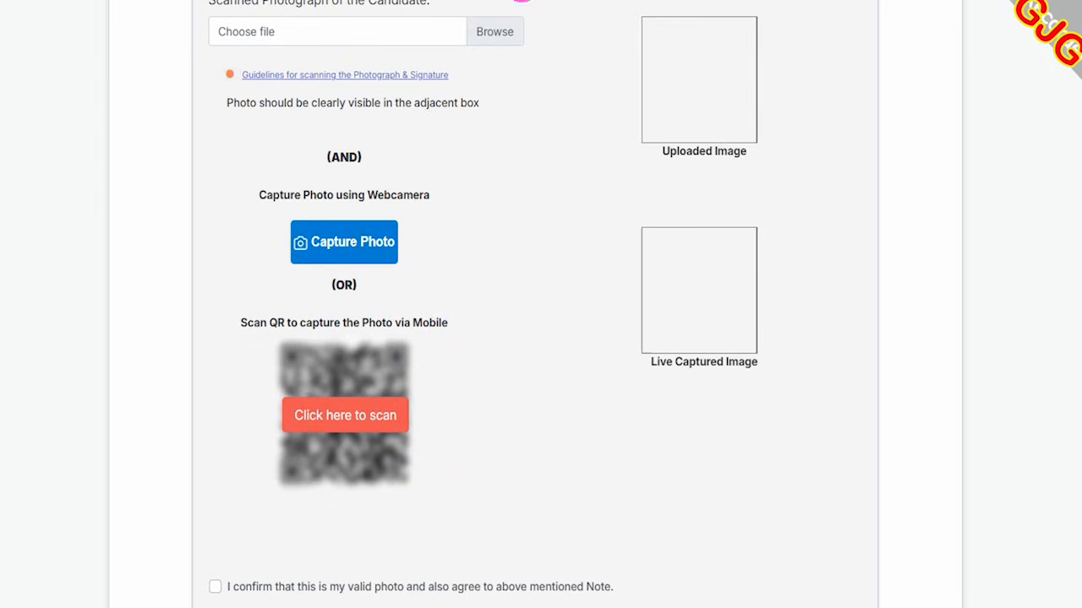
# - Confirm that the photo is valid and agree to the note above the photograph section
pyautogui.scroll(-3, 488, 321)
pyautogui.click(215, 333)
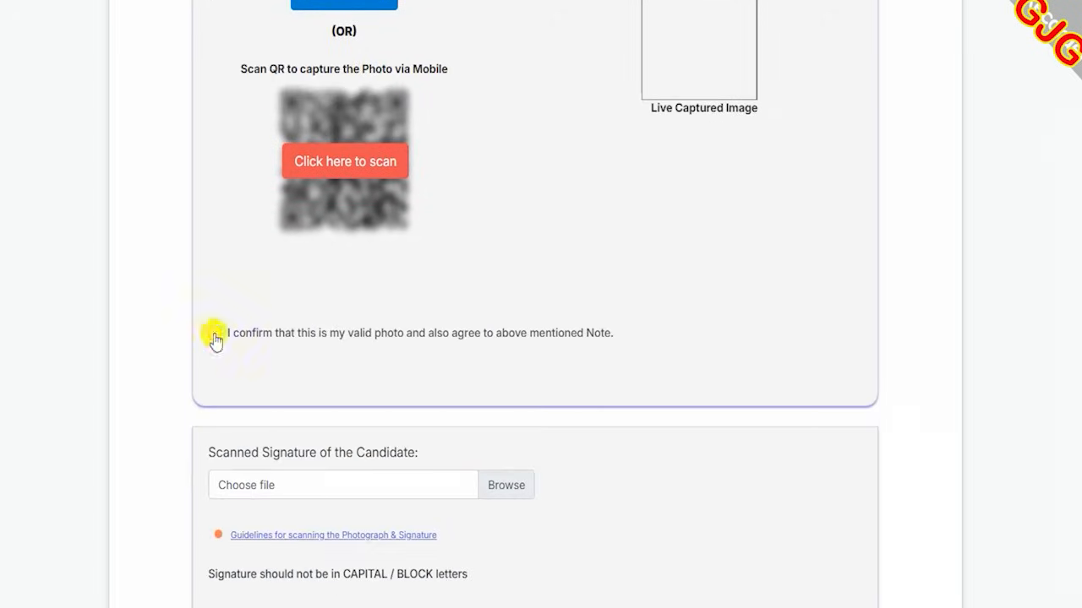
# - Mark the scanned signature upload option and its confirmation checkbox, and continue to the Details page
pyautogui.scroll(-4, 379, 365)
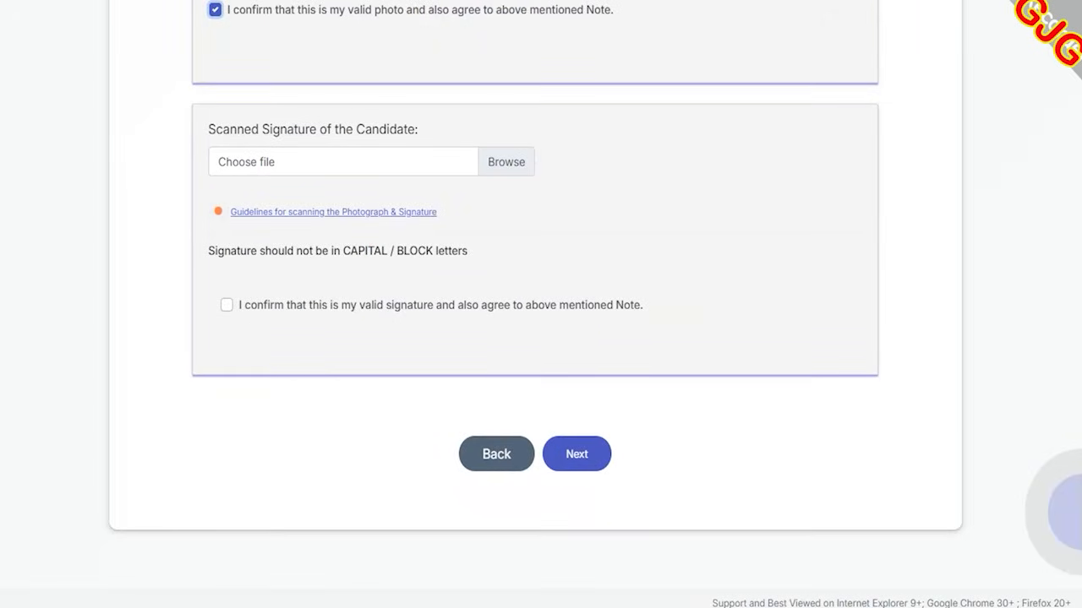
pyautogui.moveTo(526, 154); pyautogui.dragTo(559, 107)
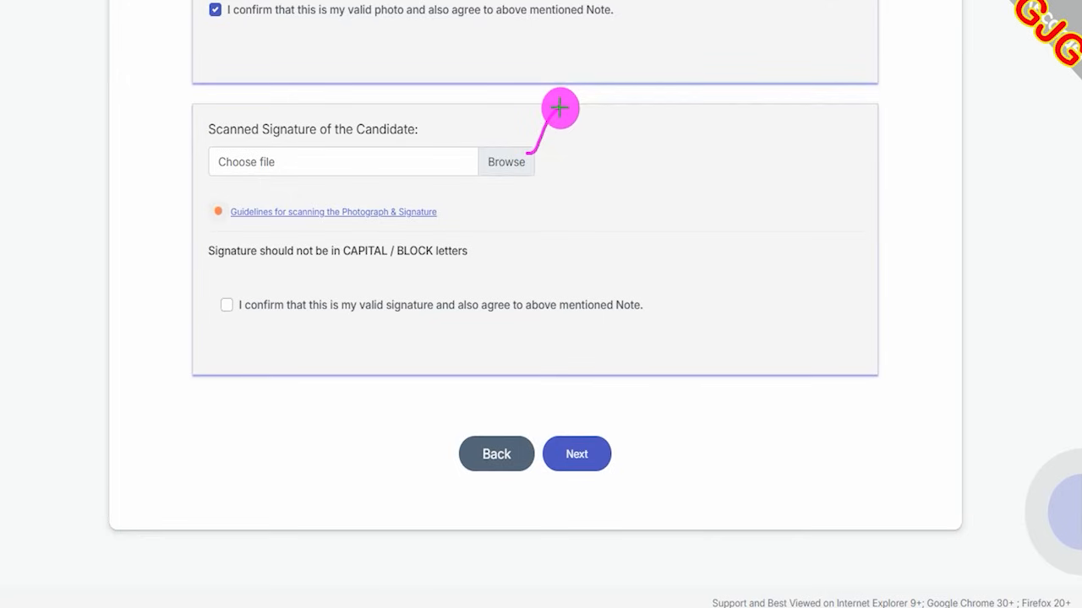
pyautogui.moveTo(563, 172); pyautogui.dragTo(623, 124)
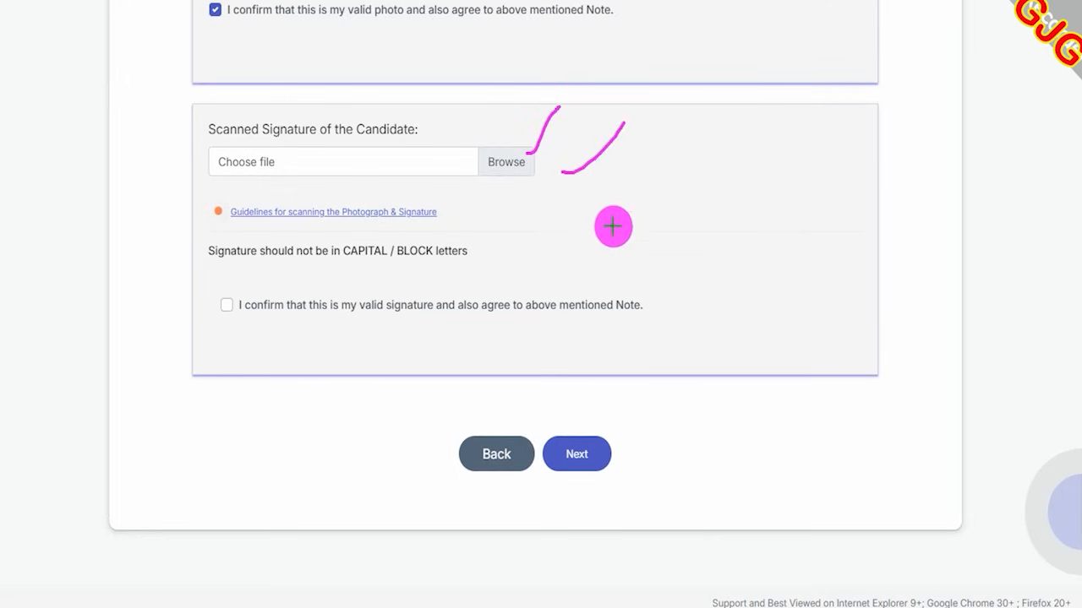
pyautogui.moveTo(228, 308); pyautogui.dragTo(281, 262)
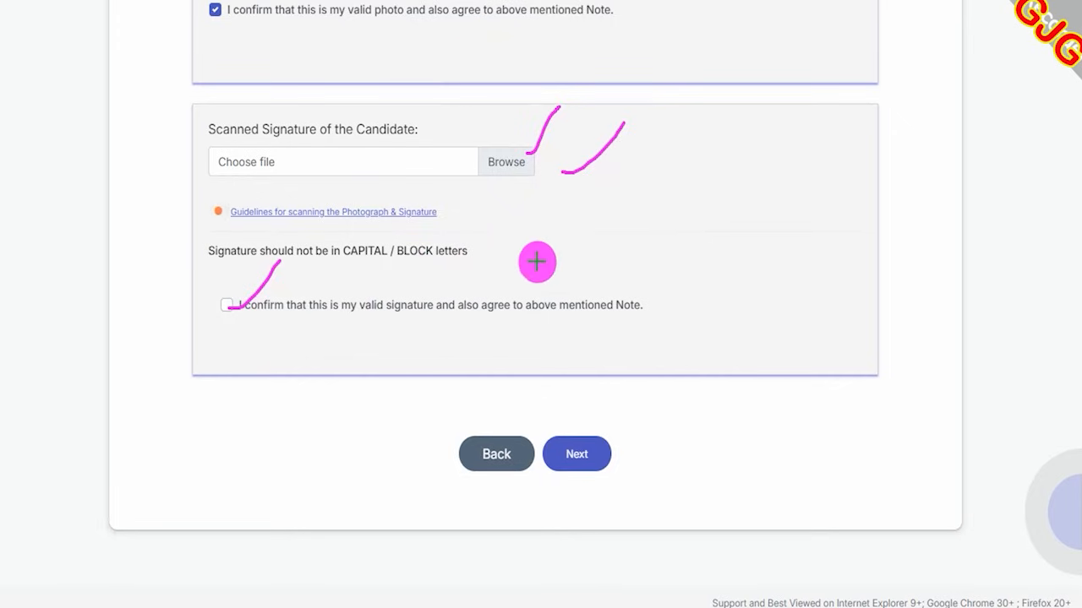
pyautogui.moveTo(776, 245); pyautogui.dragTo(662, 386)
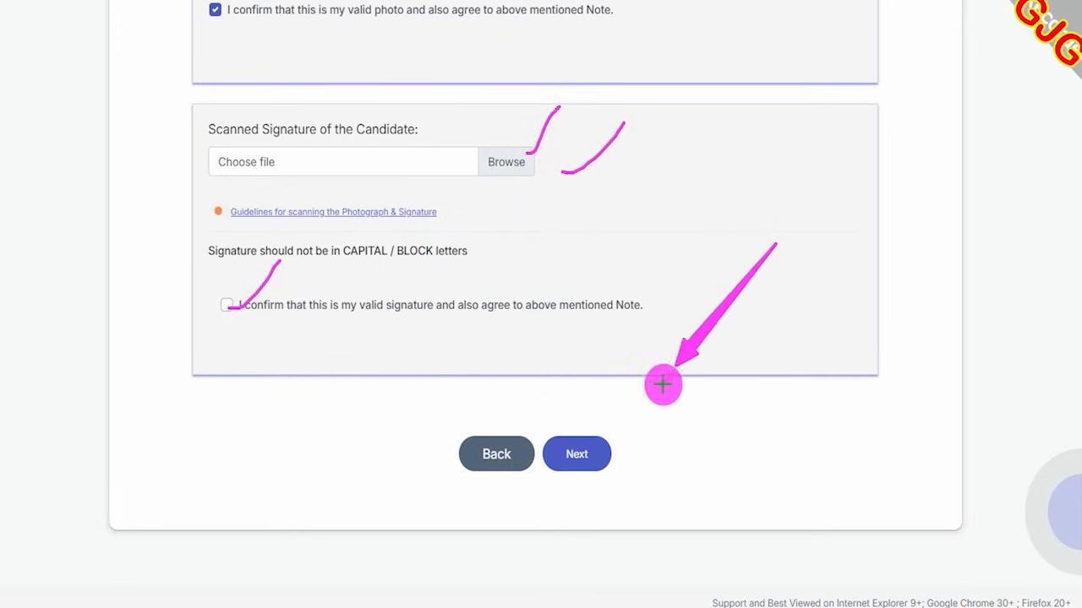
pyautogui.click(591, 454)
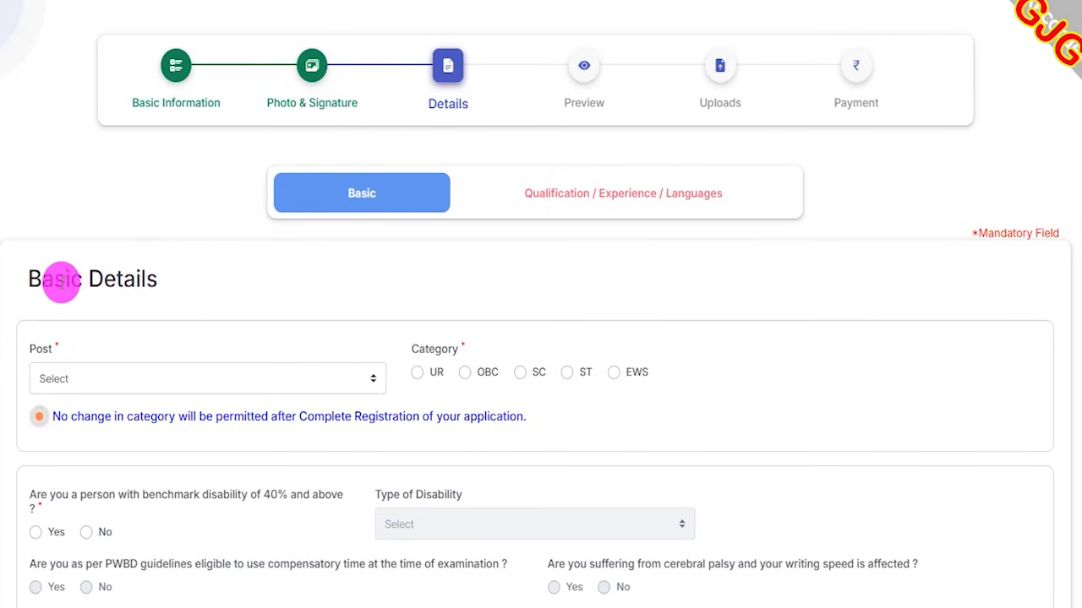
# - Select Marketing Officer (Junior Management Grade Scale I) as the post and SC as the category
pyautogui.scroll(-1, 222, 287)
pyautogui.scroll(-2, 222, 289)
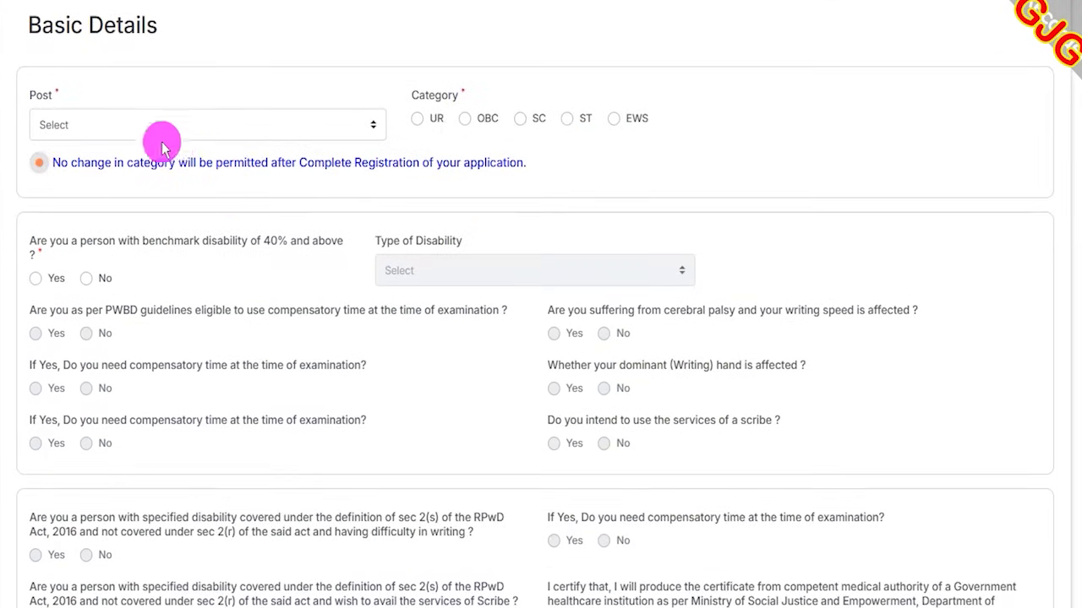
pyautogui.click(156, 127)
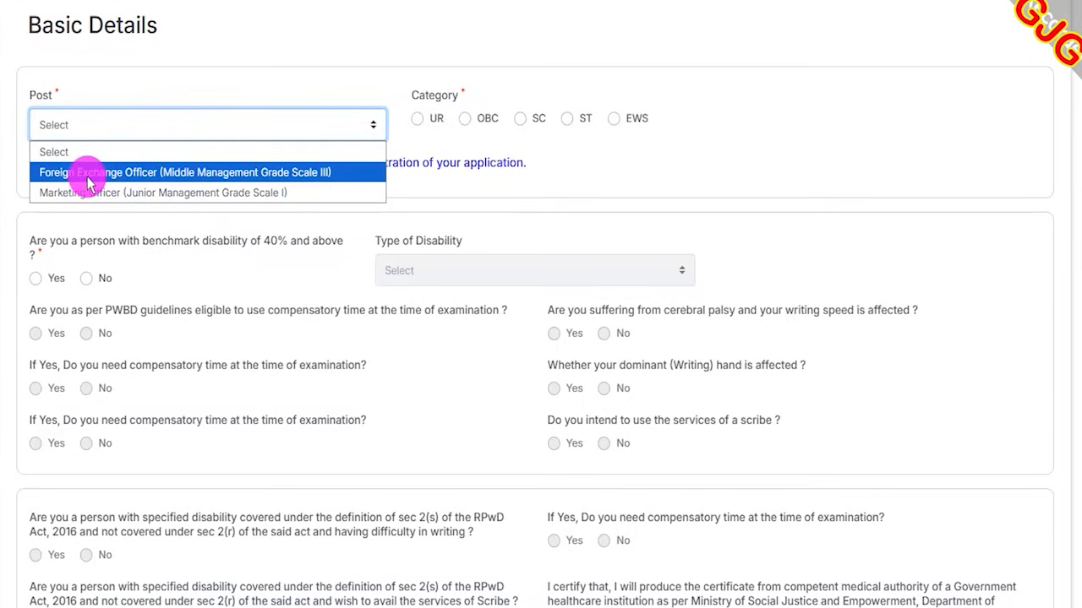
pyautogui.click(110, 193)
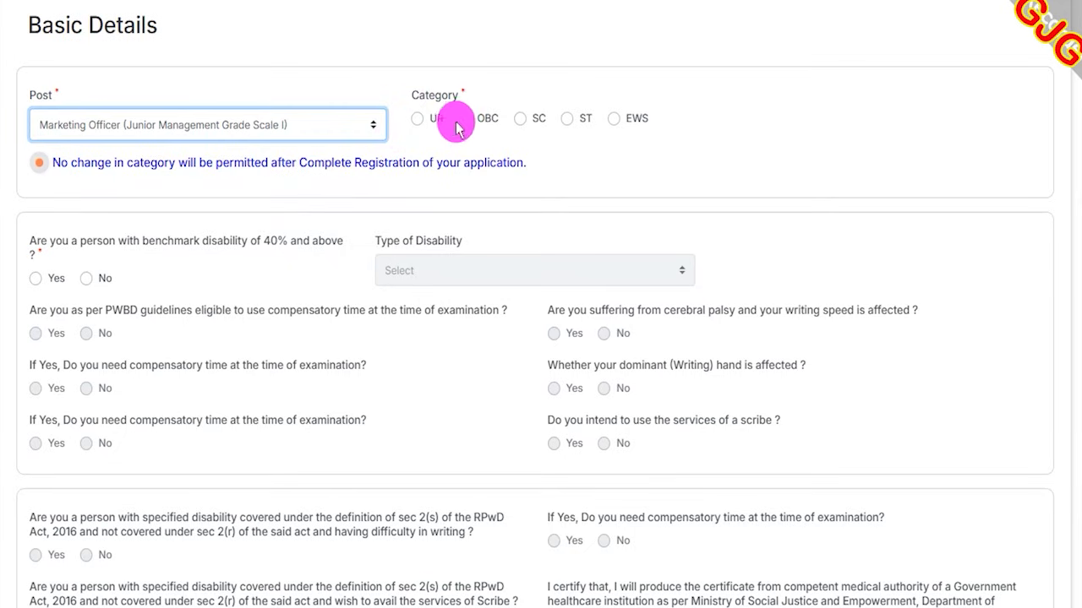
pyautogui.click(520, 126)
pyautogui.click(667, 150)
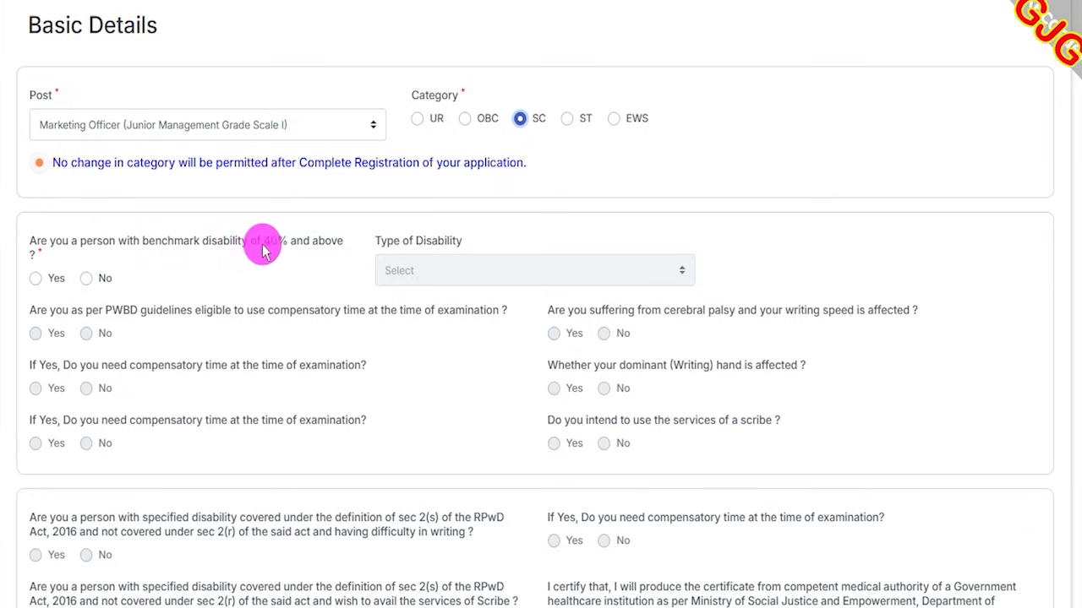
# - Answer Yes to the benchmark disability question and choose VI as the type of disability
pyautogui.click(35, 279)
pyautogui.click(407, 272)
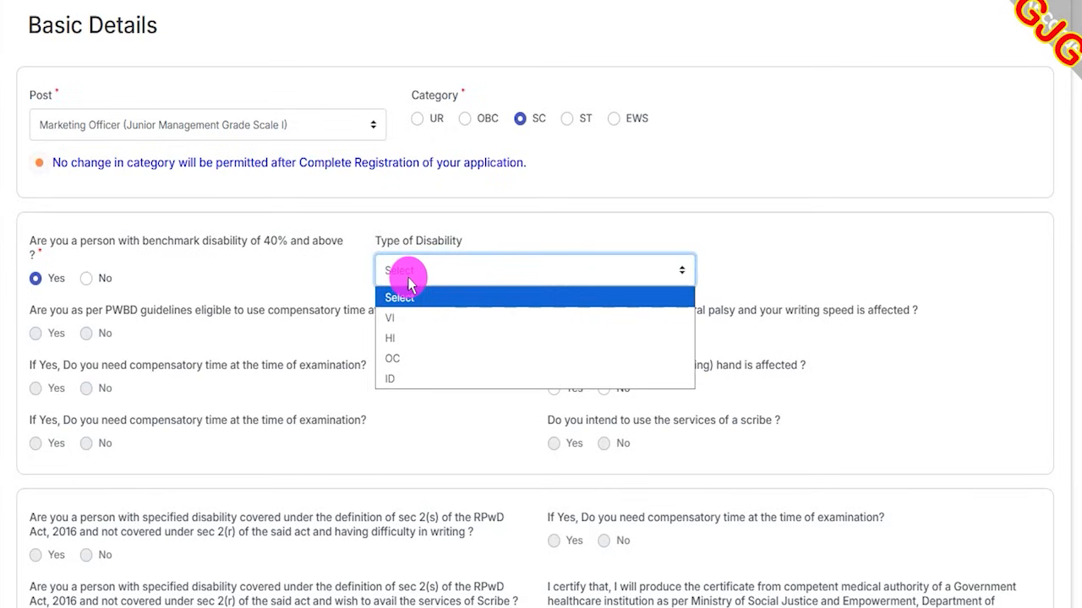
pyautogui.click(389, 321)
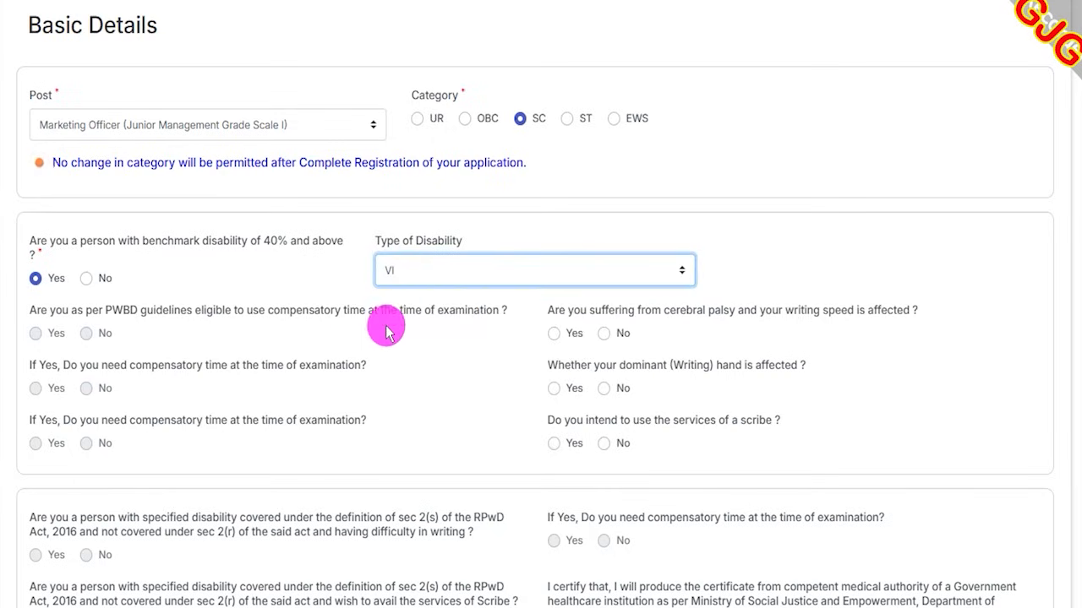
# - Answer No to the benchmark disability question and to the specified disability question about difficulty in writing
pyautogui.click(88, 280)
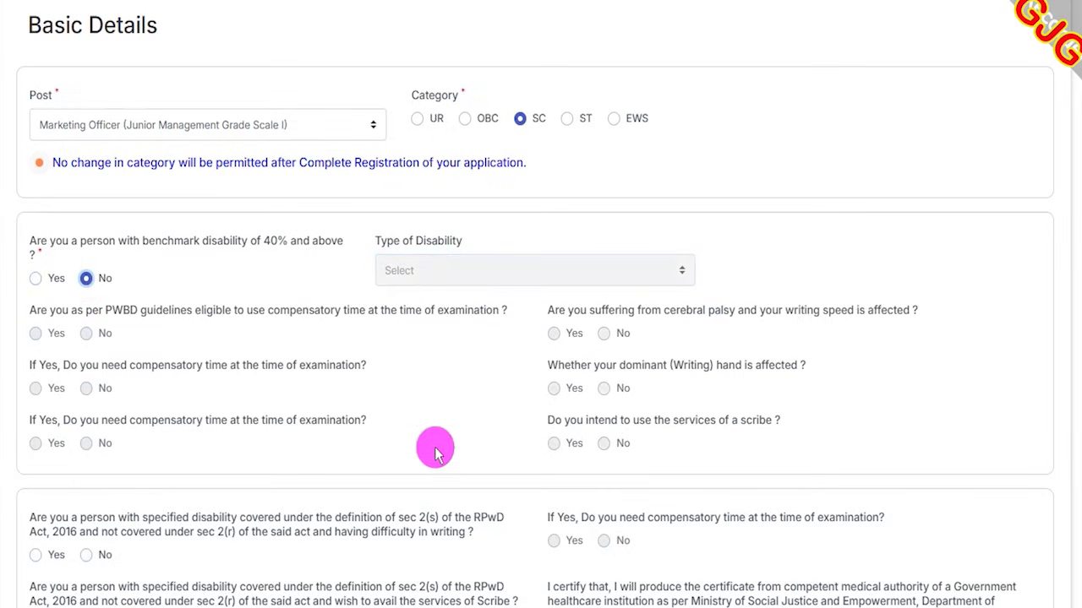
pyautogui.scroll(-2, 253, 397)
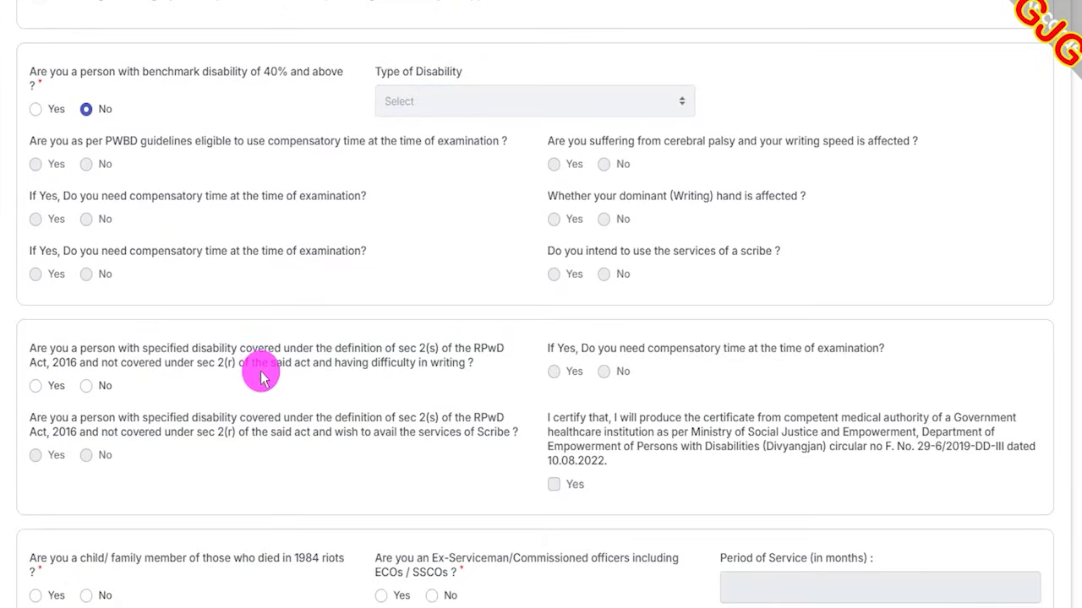
pyautogui.scroll(-2, 116, 375)
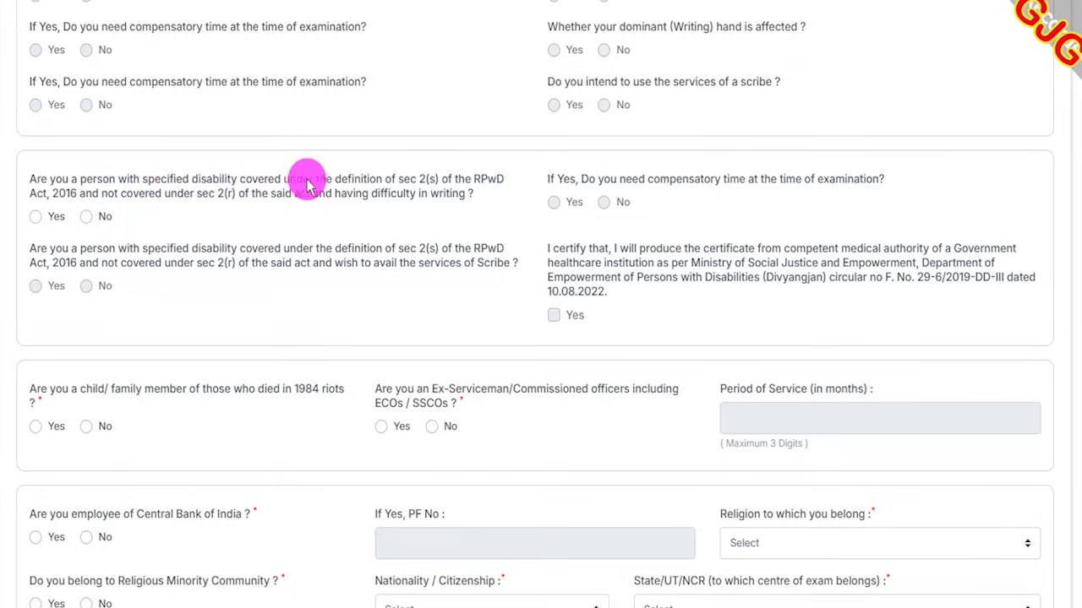
pyautogui.click(36, 218)
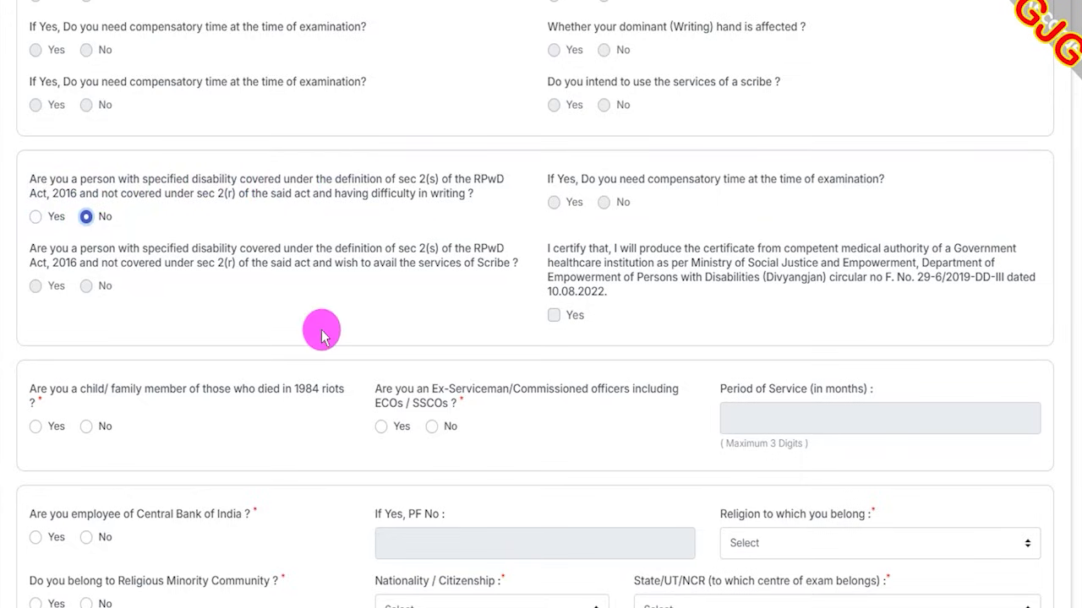
# - Answer No to the questions about the 1984 riots family connection and Ex-Serviceman/Commissioned officer status
pyautogui.scroll(-2, 313, 326)
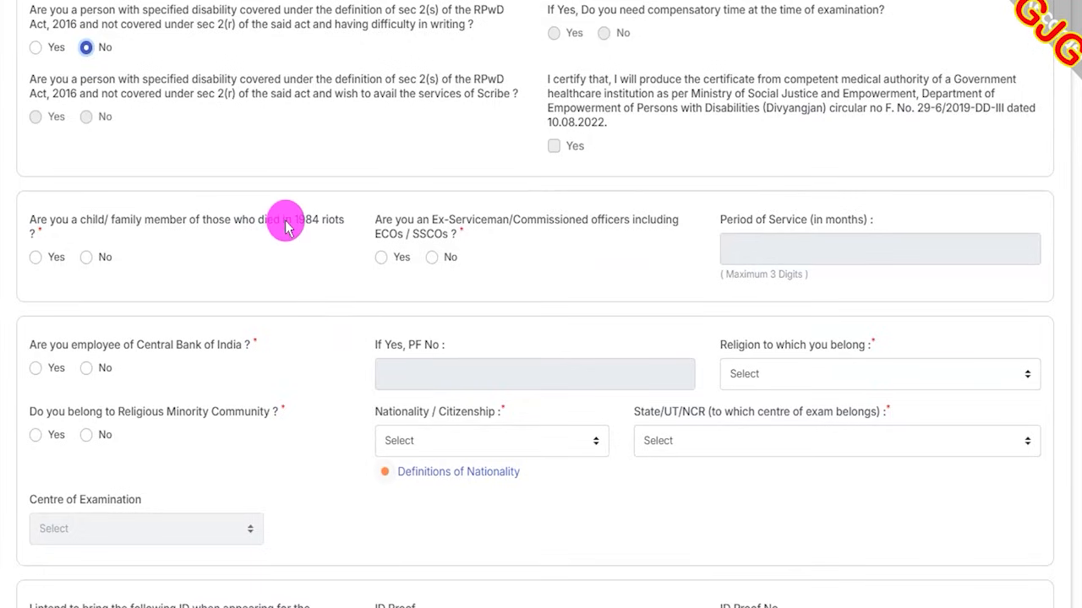
pyautogui.click(36, 257)
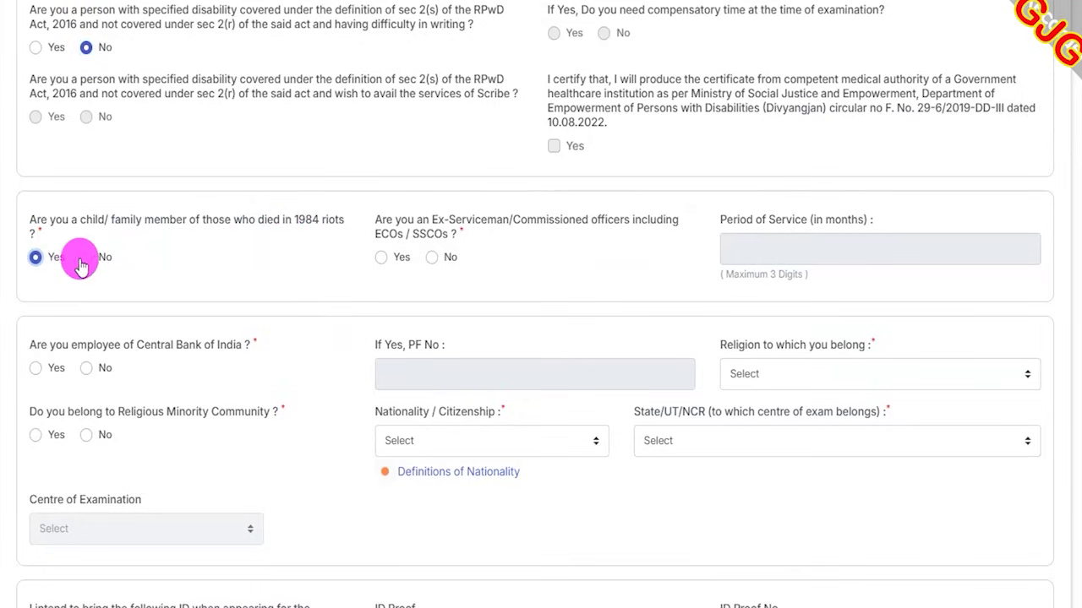
pyautogui.click(381, 257)
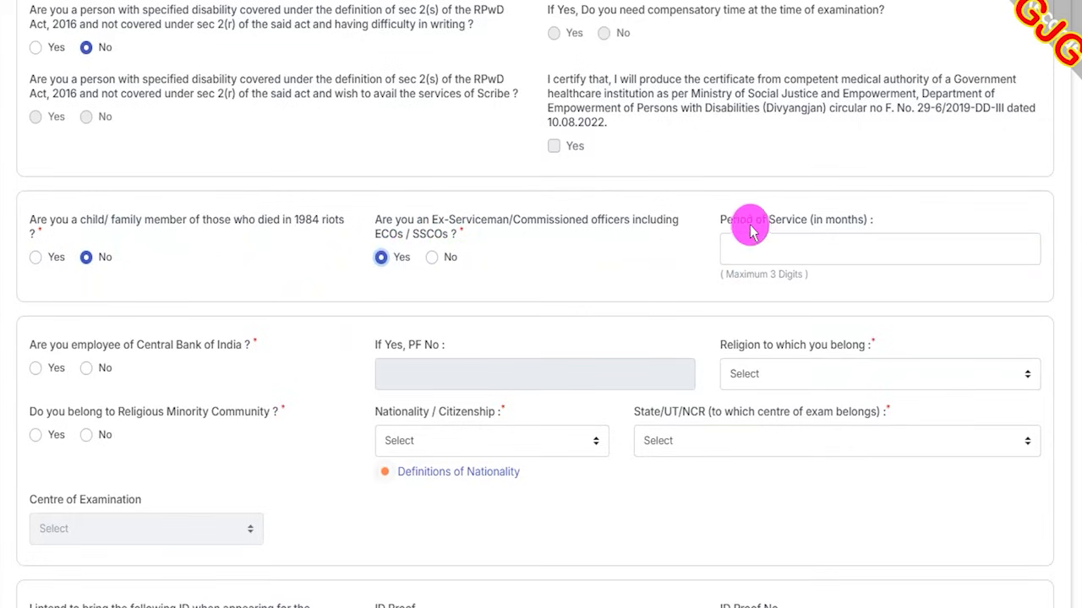
pyautogui.click(778, 244)
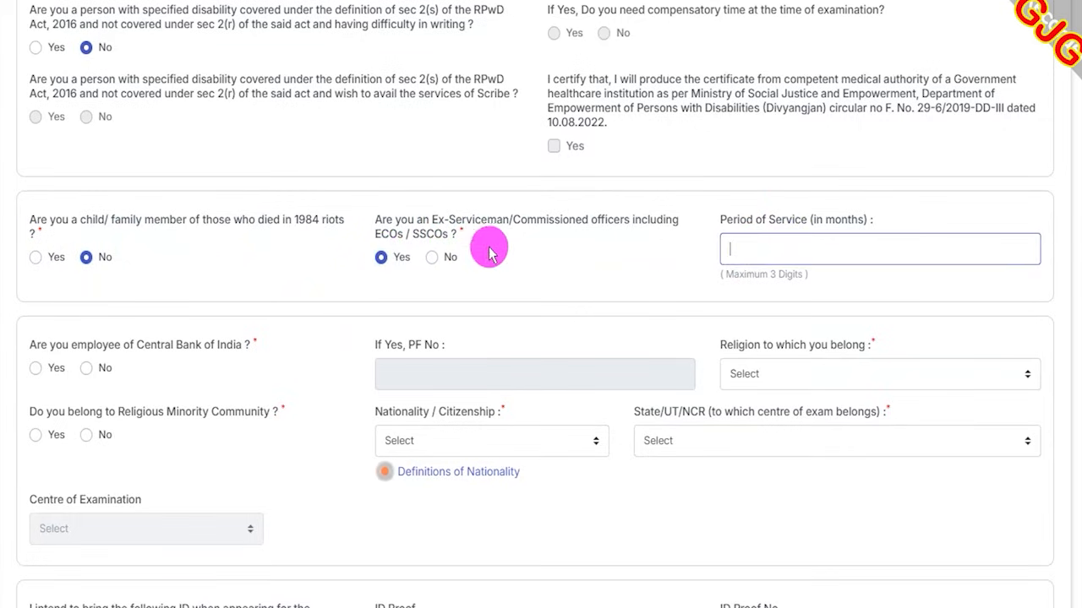
pyautogui.click(432, 258)
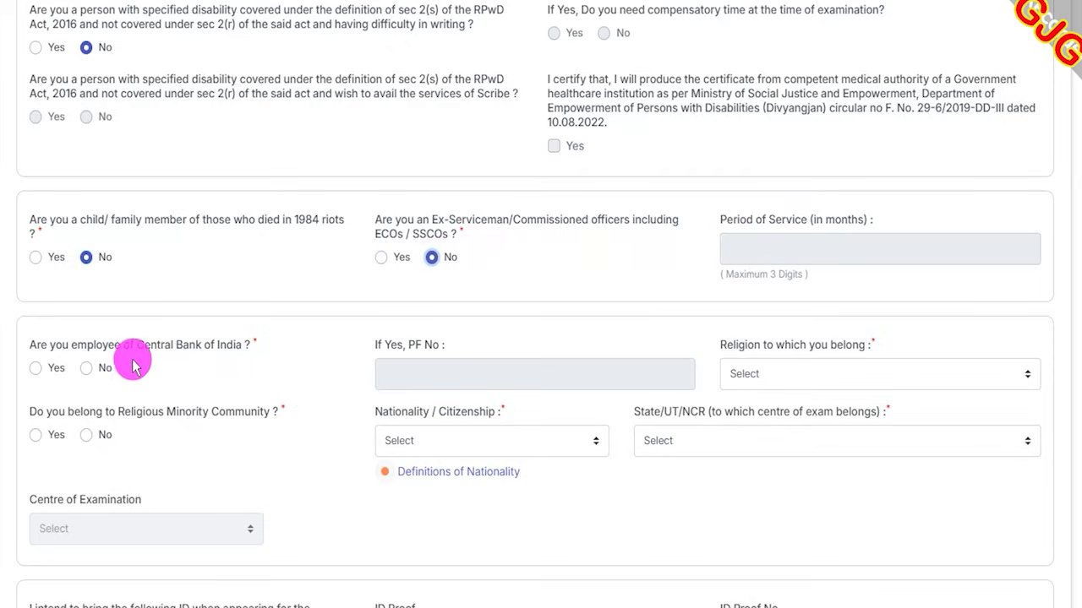
# - Answer No to being a Central Bank of India employee, set the religion to Hindu, and answer No for religious minority community
pyautogui.click(35, 370)
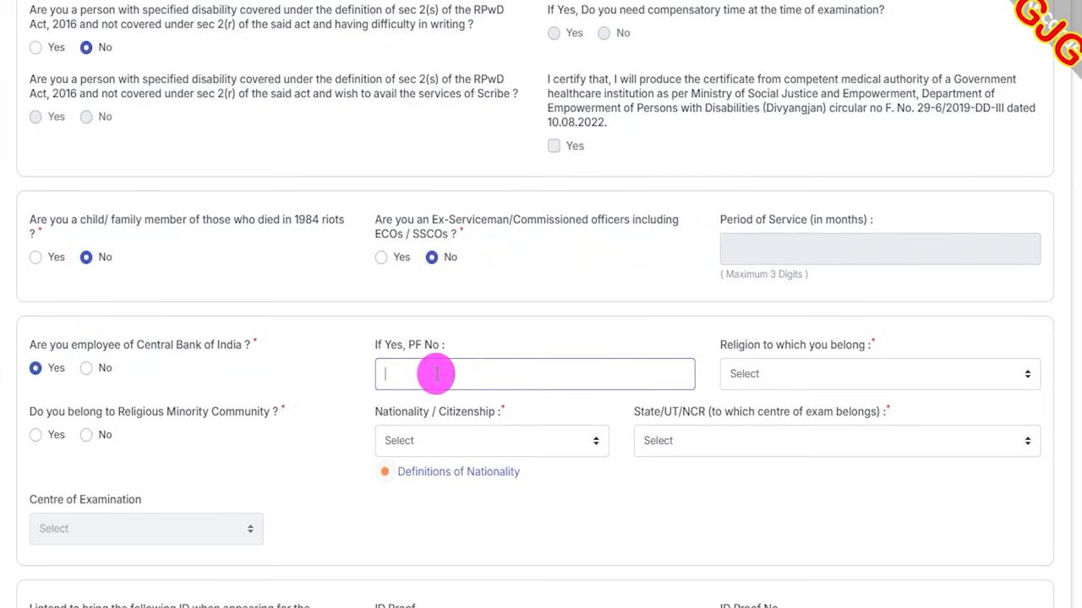
pyautogui.click(85, 369)
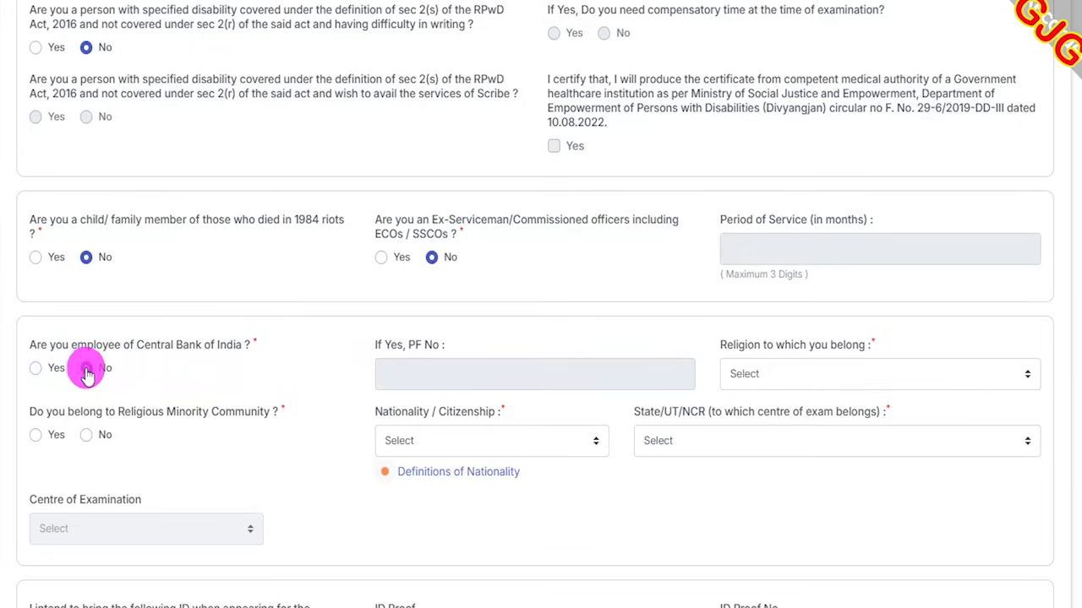
pyautogui.click(738, 384)
pyautogui.click(752, 463)
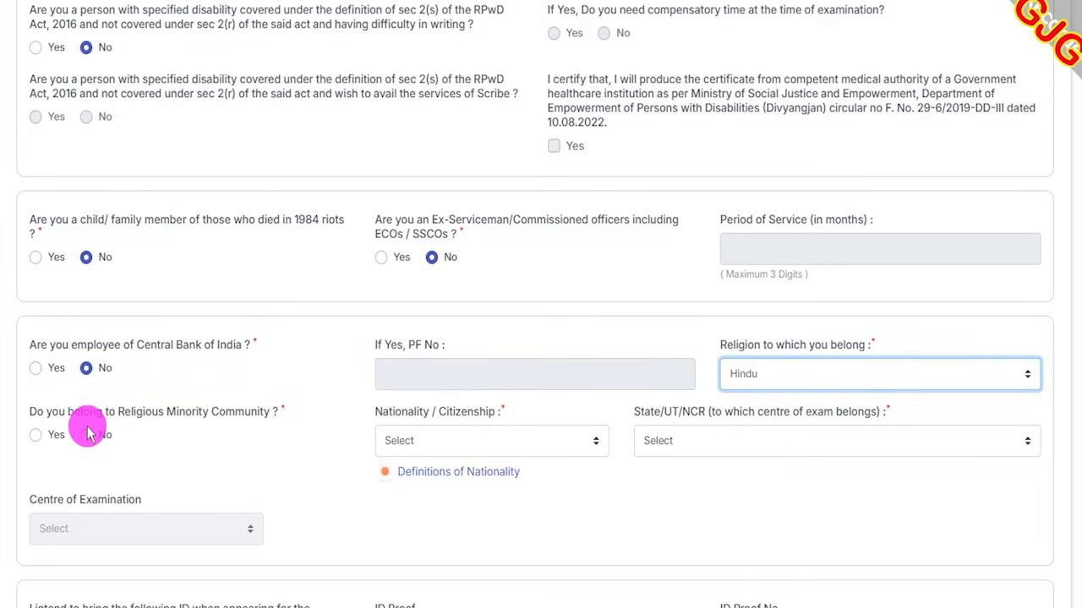
pyautogui.click(34, 435)
pyautogui.click(87, 436)
# - Set the nationality to Indian and choose Ghaziabad in Uttar Pradesh as the centre of examination
pyautogui.click(444, 440)
pyautogui.click(414, 489)
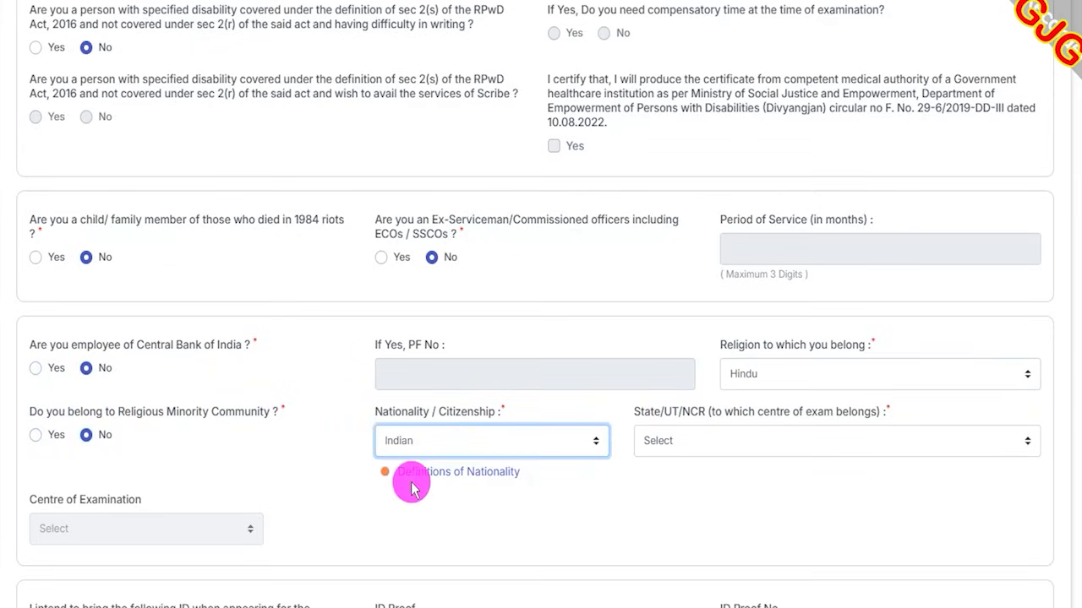
pyautogui.click(705, 448)
pyautogui.scroll(-2, 690, 363)
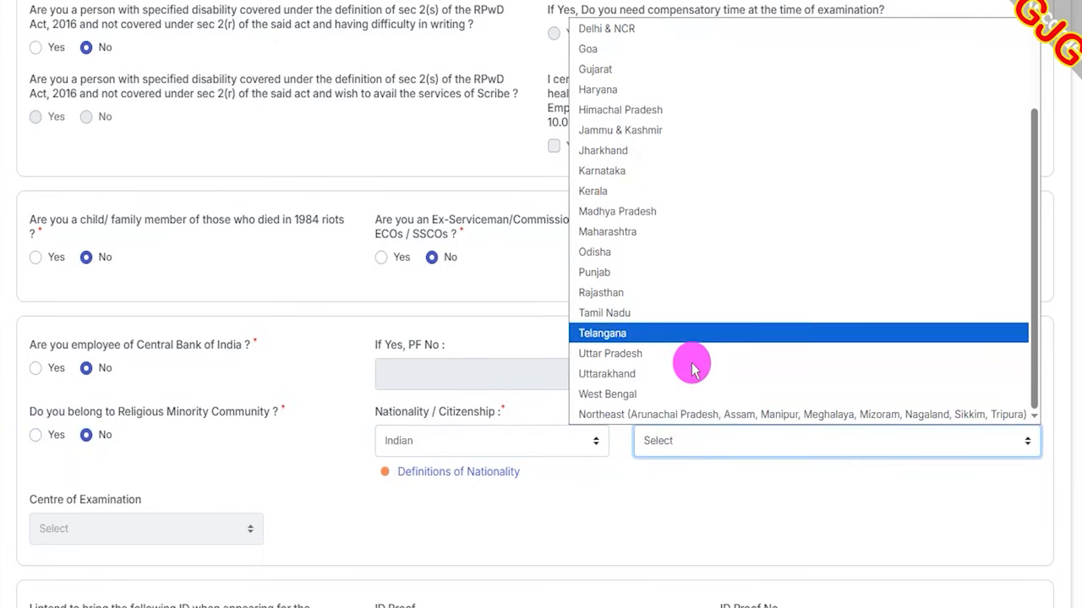
pyautogui.click(620, 355)
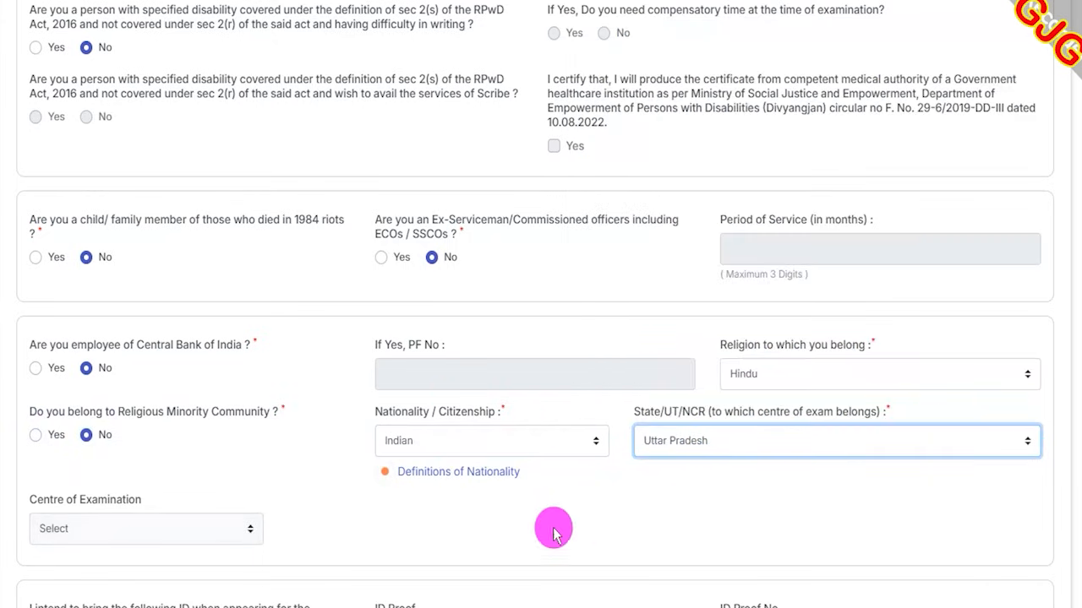
pyautogui.click(94, 531)
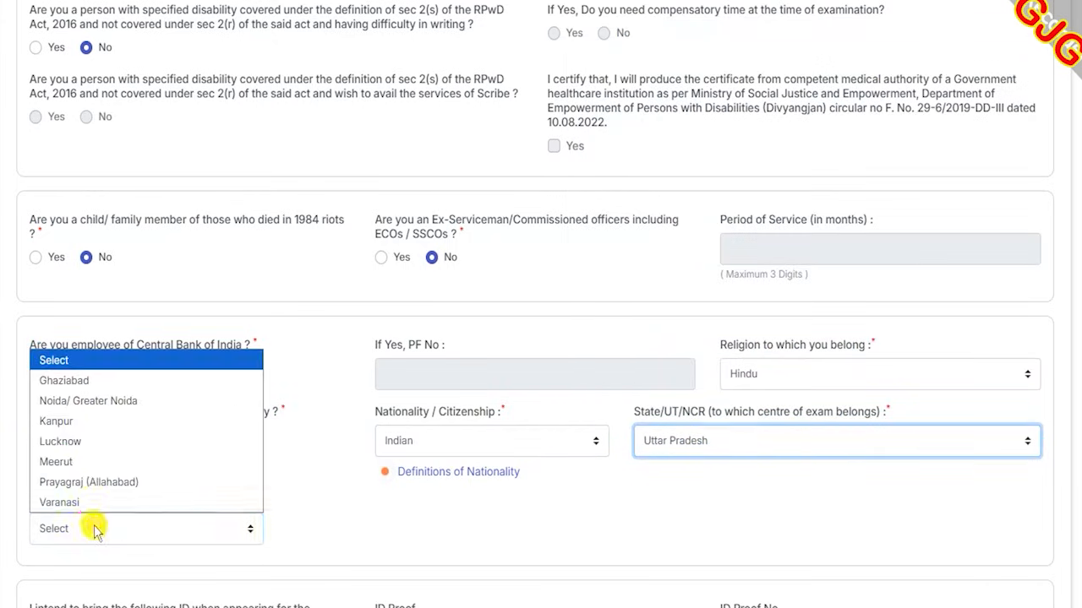
pyautogui.click(71, 392)
# - Confirm that the name on the ID matches the application and select Aadhar Card as the ID proof
pyautogui.scroll(-4, 320, 498)
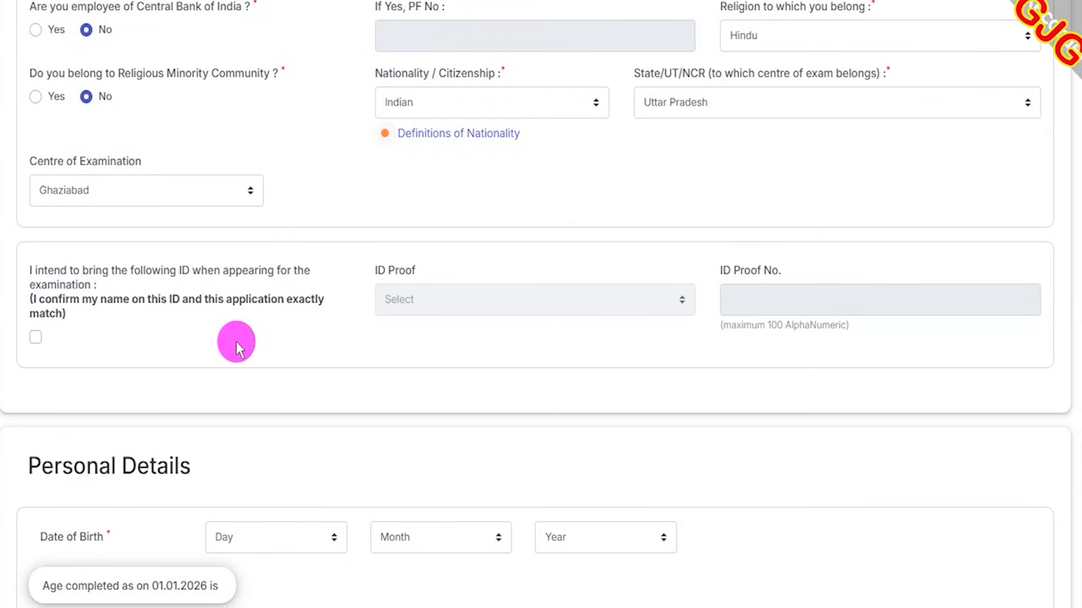
pyautogui.scroll(-2, 237, 338)
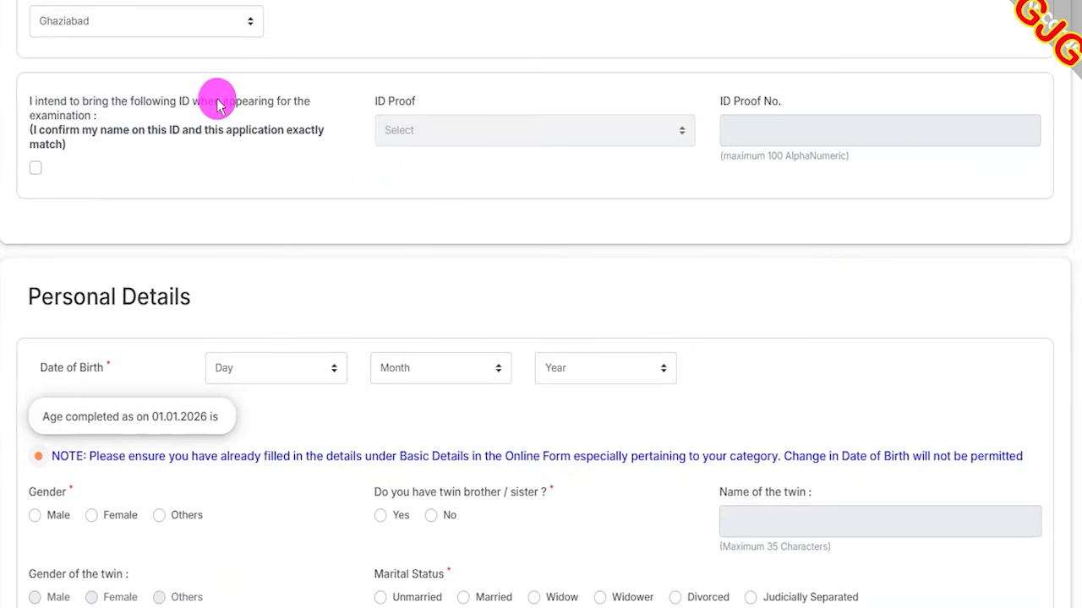
pyautogui.click(36, 169)
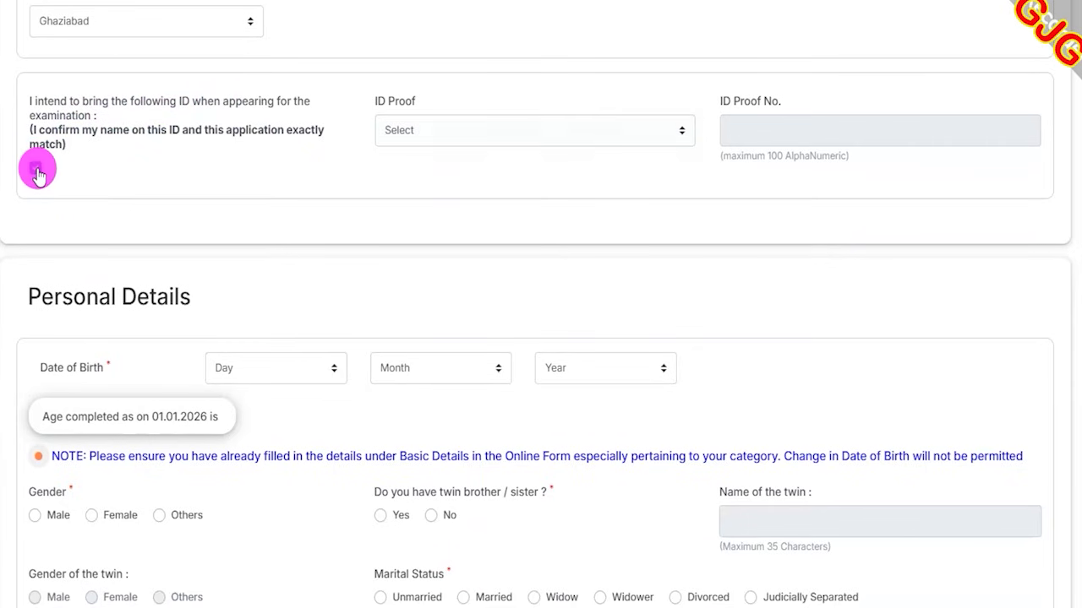
pyautogui.click(448, 131)
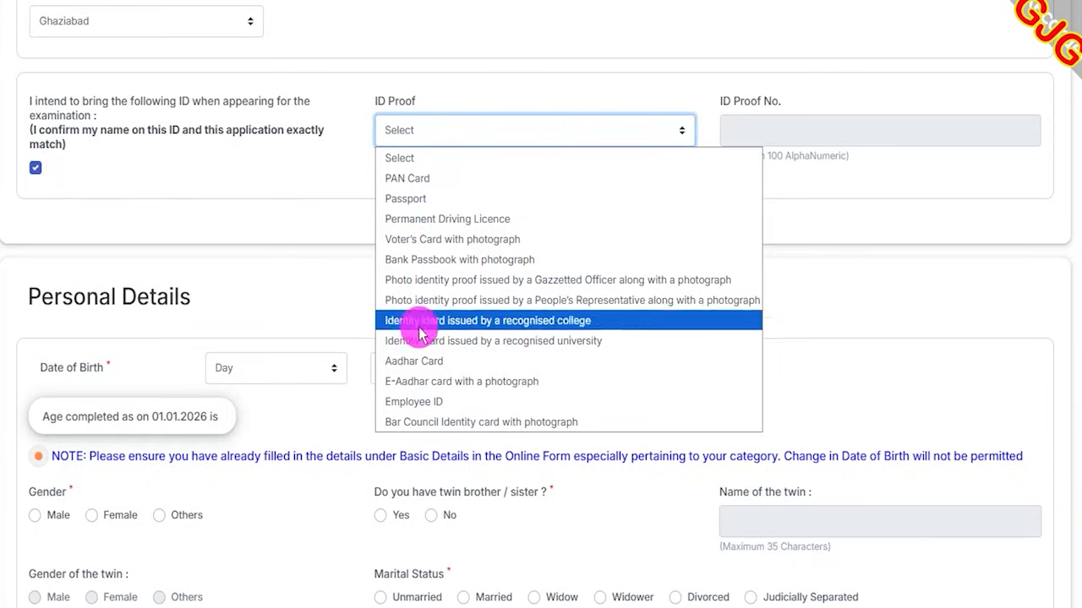
pyautogui.click(414, 361)
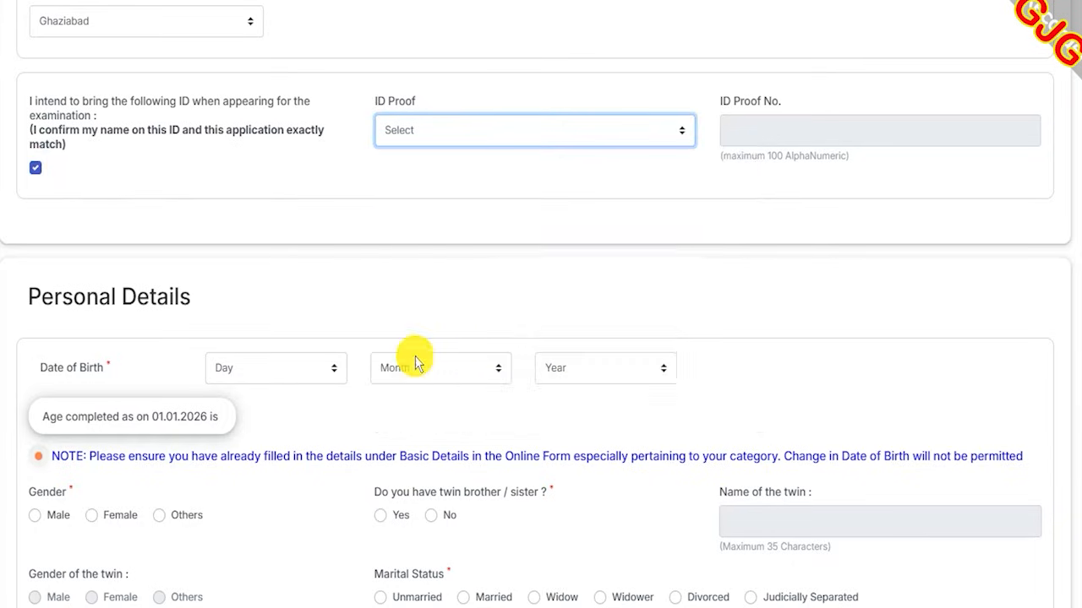
pyautogui.click(763, 127)
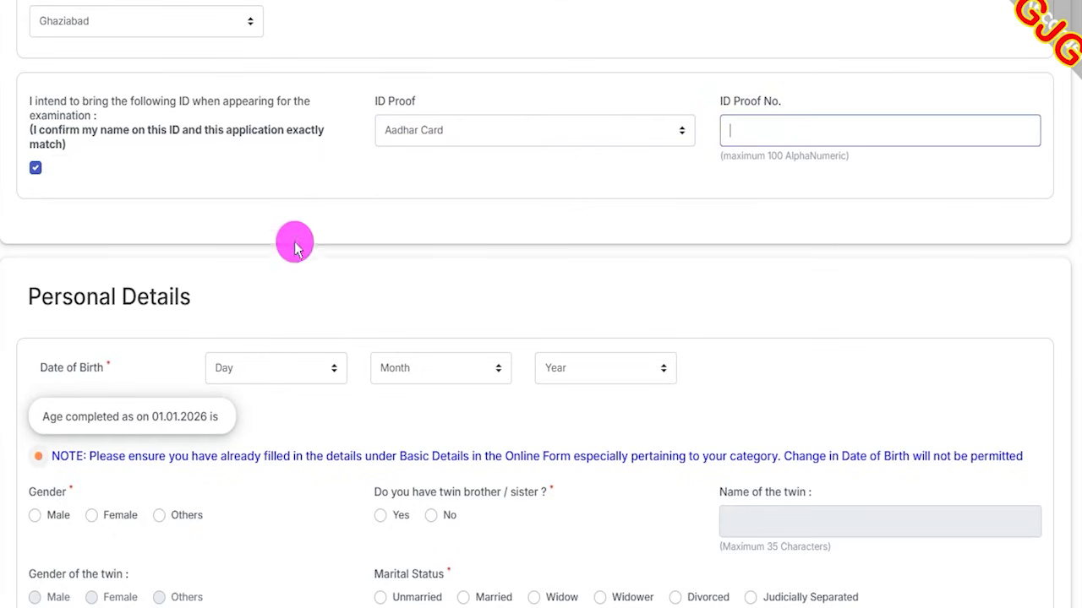
pyautogui.scroll(-3, 109, 275)
pyautogui.click(254, 117)
pyautogui.click(474, 114)
pyautogui.click(549, 116)
pyautogui.click(295, 256)
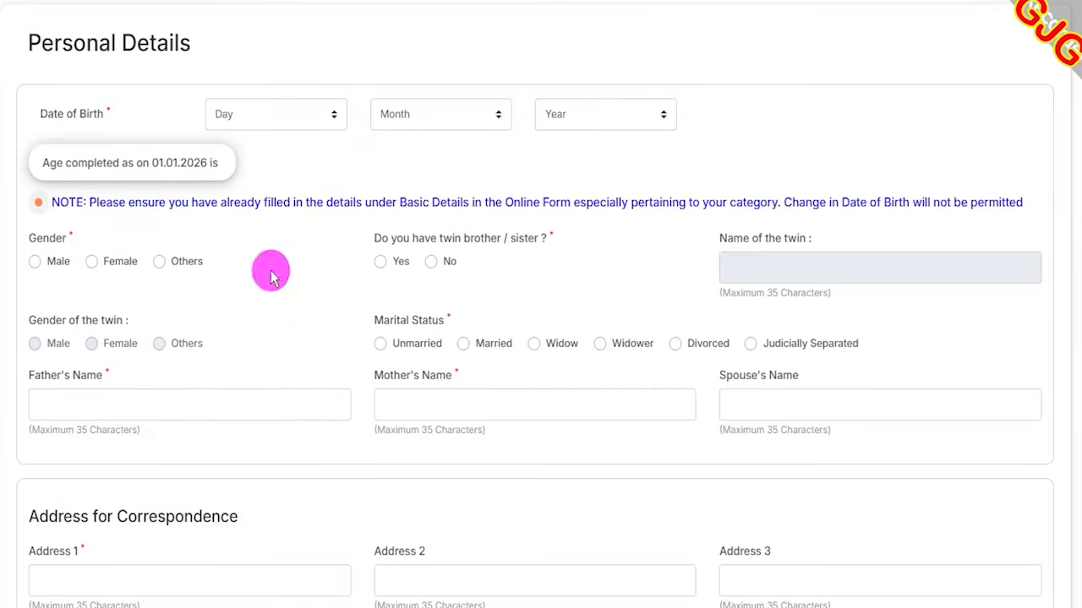
# - Set the gender to Male, answer No to having a twin, and set the marital status to Unmarried
pyautogui.click(37, 265)
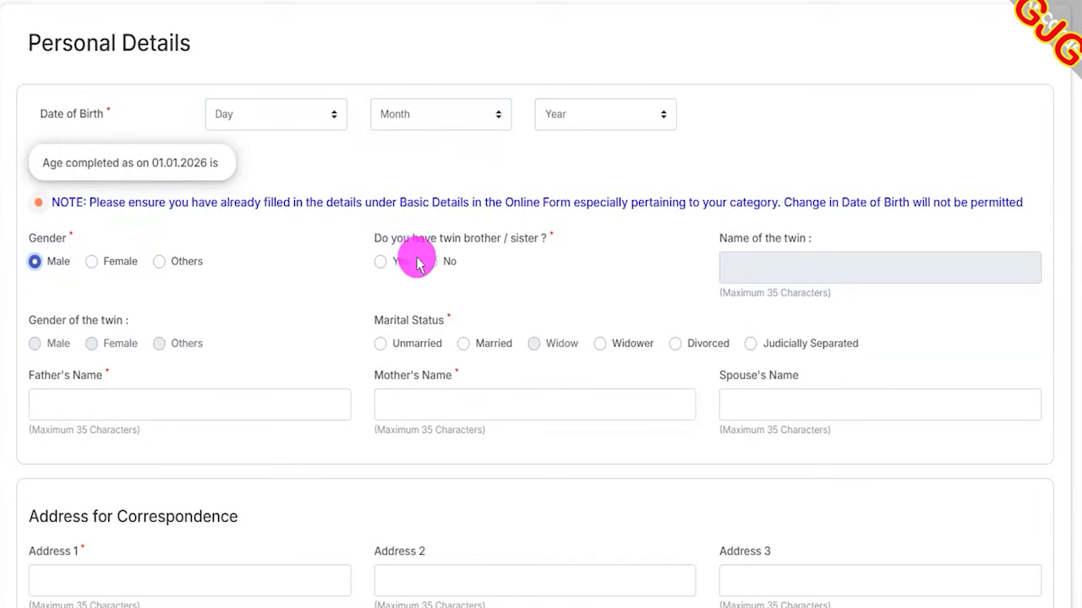
pyautogui.click(379, 262)
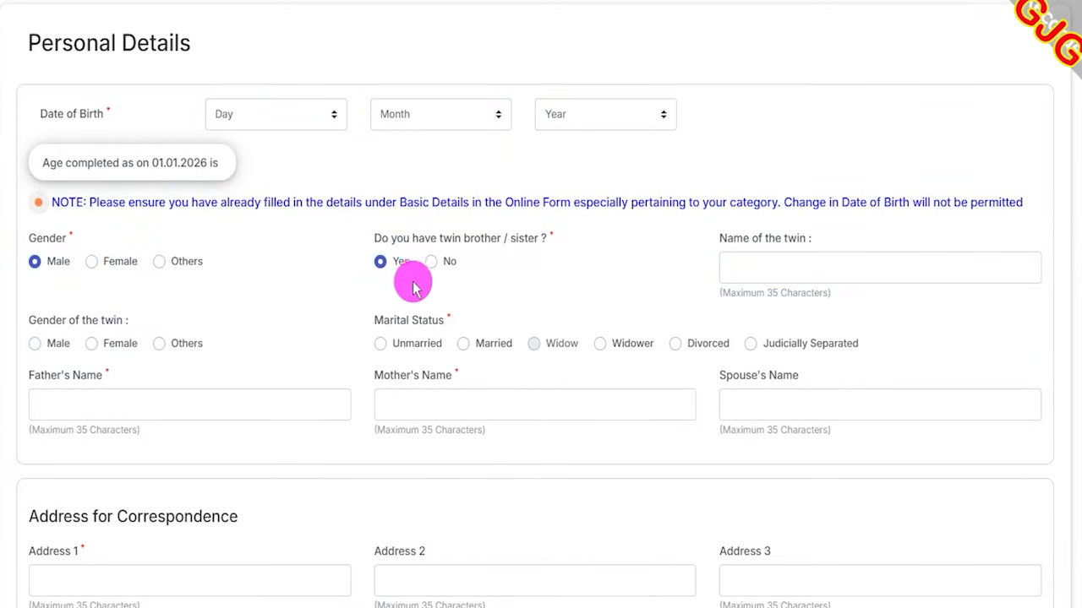
pyautogui.click(431, 263)
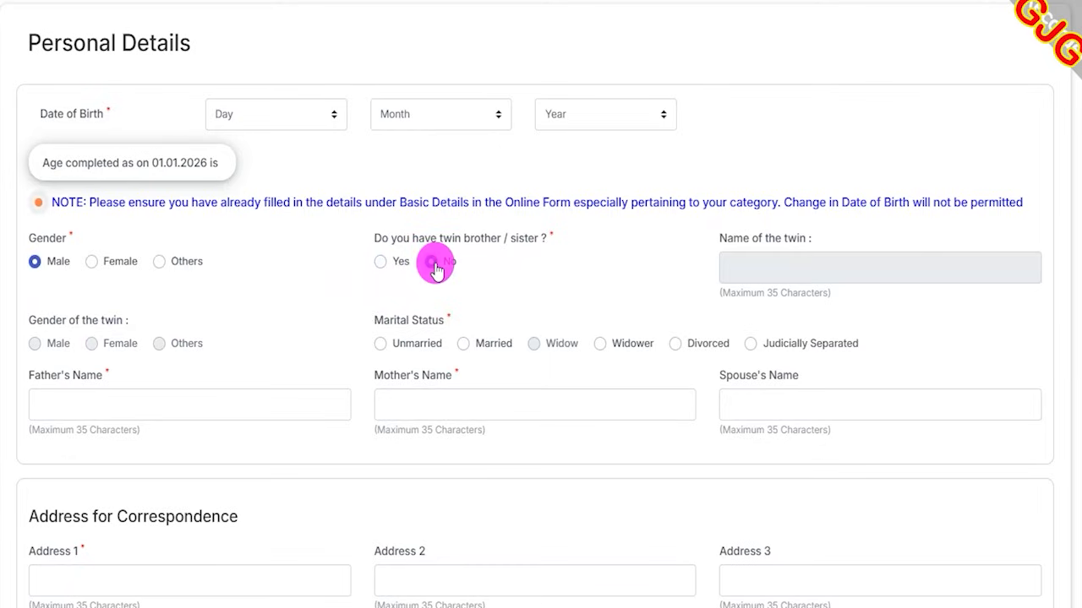
pyautogui.click(378, 346)
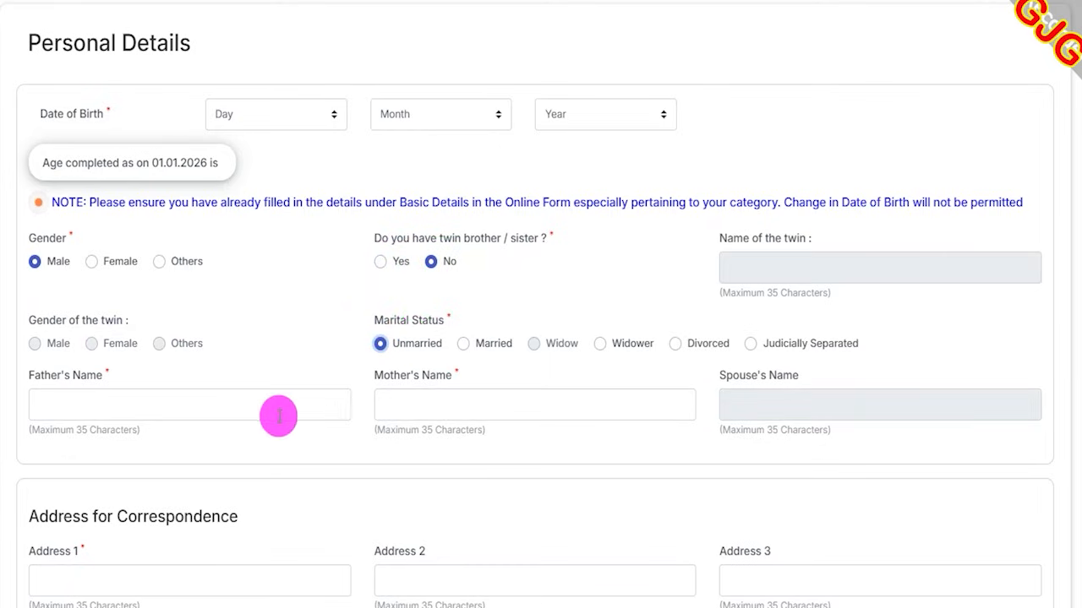
# - Examine the parents' and spouse's name fields and the correspondence and permanent address sections, including the same-address option
pyautogui.click(100, 391)
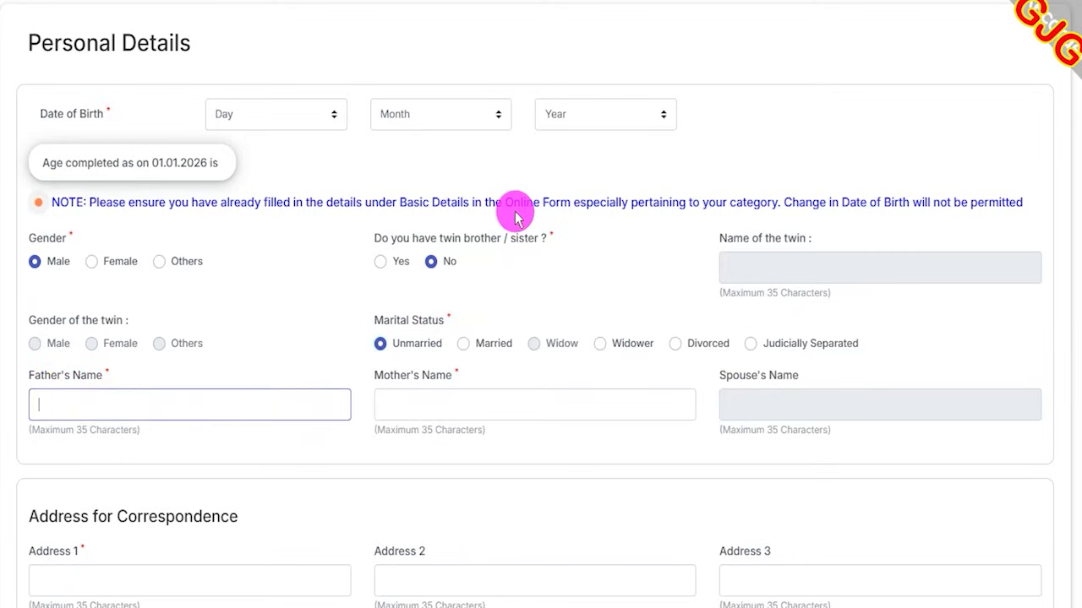
pyautogui.moveTo(462, 401); pyautogui.dragTo(500, 367)
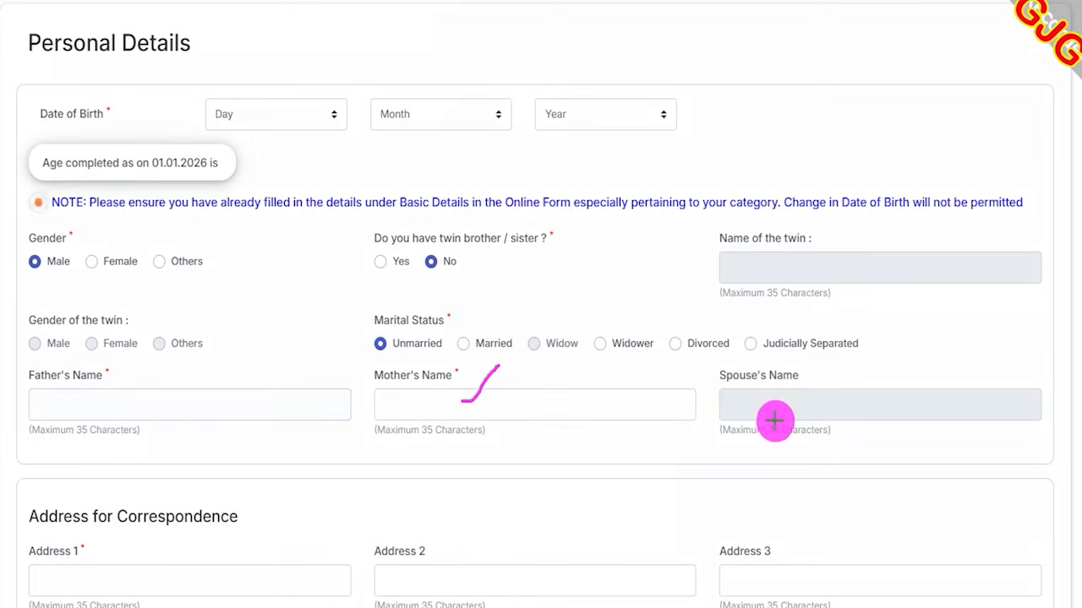
pyautogui.moveTo(739, 412); pyautogui.dragTo(878, 412)
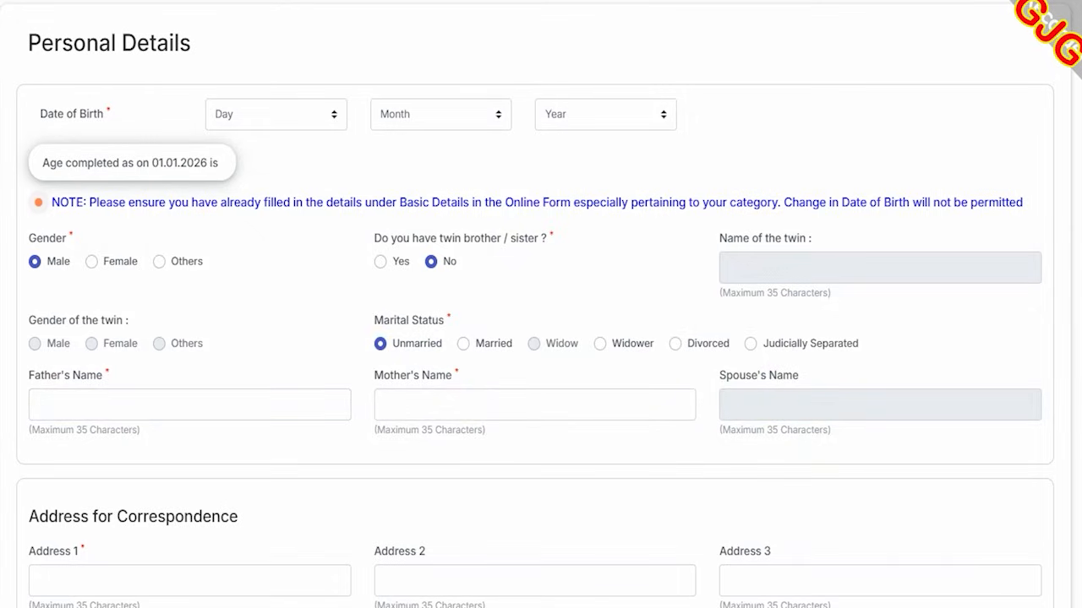
pyautogui.scroll(-6, 254, 358)
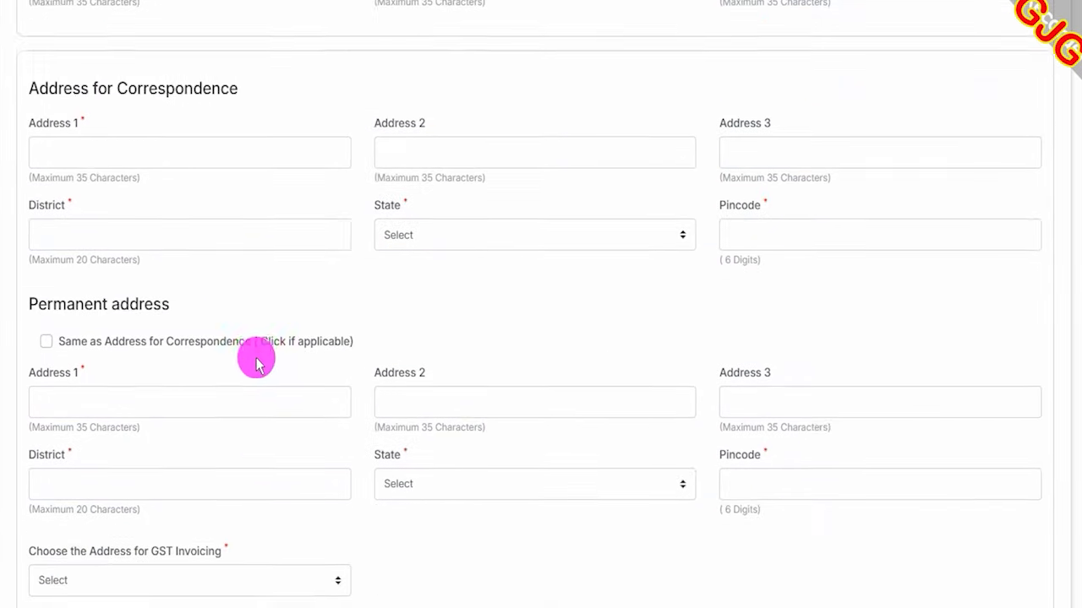
pyautogui.moveTo(154, 71); pyautogui.dragTo(239, 66)
pyautogui.moveTo(391, 76); pyautogui.dragTo(545, 87)
pyautogui.moveTo(759, 82); pyautogui.dragTo(838, 90)
pyautogui.moveTo(172, 154); pyautogui.dragTo(197, 154)
pyautogui.moveTo(441, 155); pyautogui.dragTo(501, 155)
pyautogui.moveTo(747, 162); pyautogui.dragTo(798, 166)
pyautogui.moveTo(88, 242); pyautogui.dragTo(211, 240)
pyautogui.moveTo(144, 333); pyautogui.dragTo(178, 332)
pyautogui.moveTo(443, 329); pyautogui.dragTo(510, 329)
pyautogui.moveTo(774, 326); pyautogui.dragTo(812, 327)
pyautogui.moveTo(257, 398); pyautogui.dragTo(303, 398)
pyautogui.moveTo(535, 410); pyautogui.dragTo(547, 411)
pyautogui.click(799, 408)
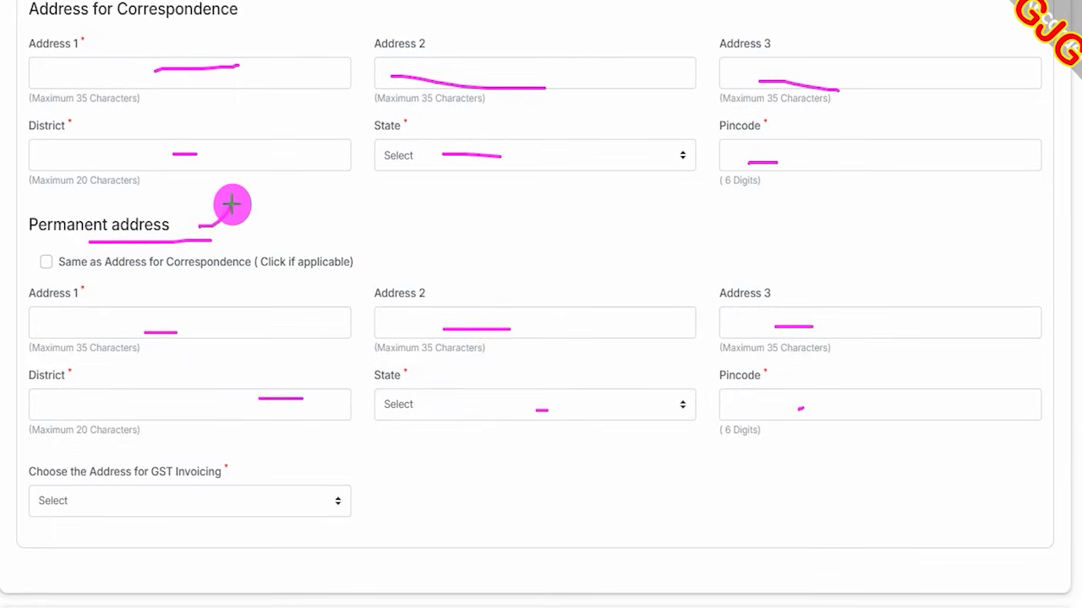
pyautogui.moveTo(242, 17); pyautogui.dragTo(264, 1)
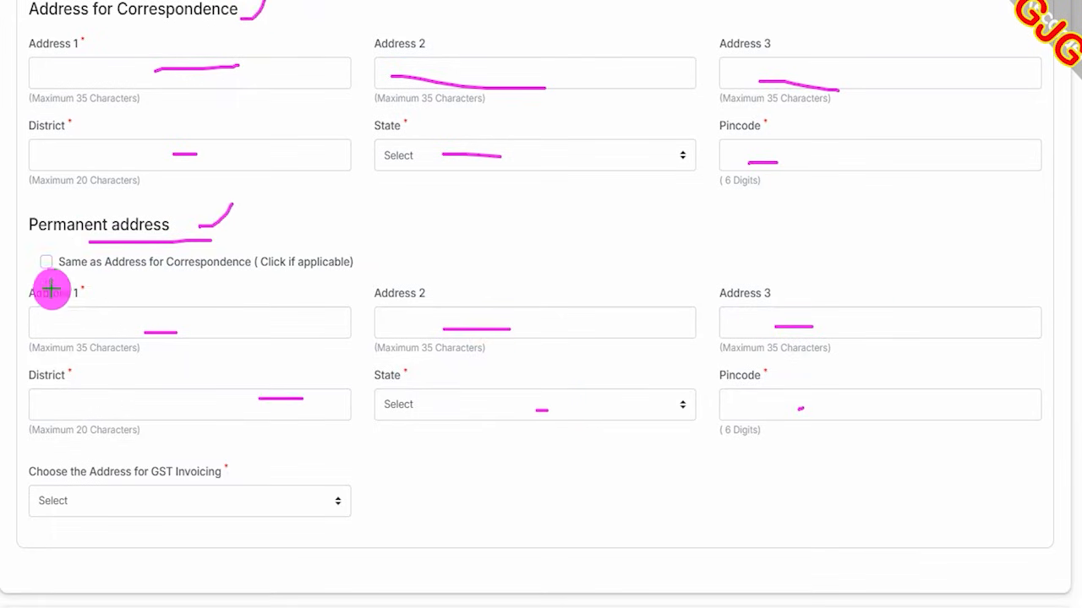
pyautogui.moveTo(41, 264); pyautogui.dragTo(99, 184)
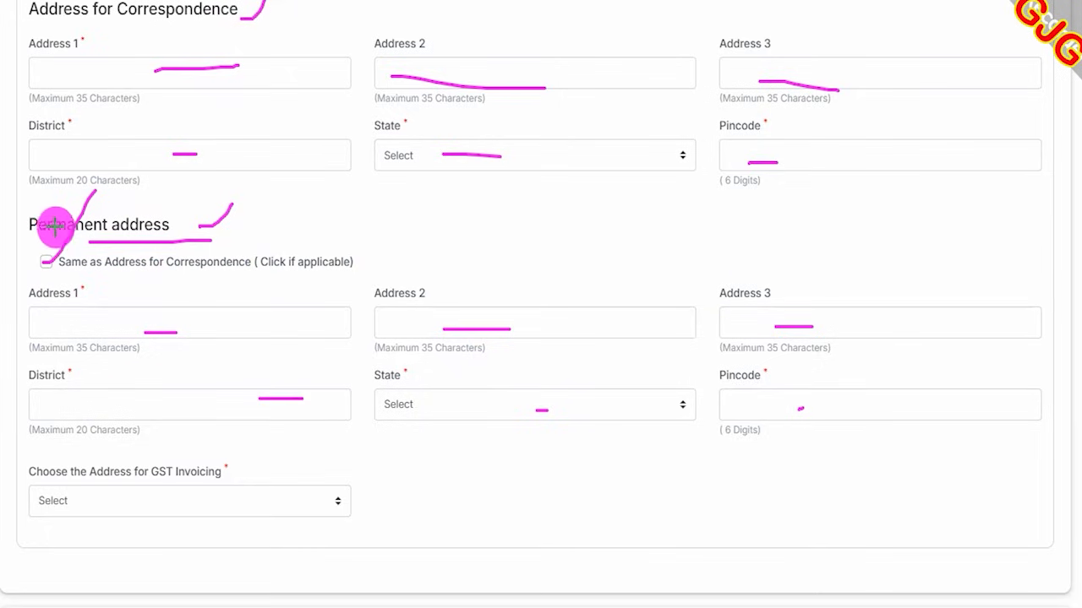
pyautogui.moveTo(29, 239); pyautogui.dragTo(91, 237)
pyautogui.moveTo(134, 24); pyautogui.dragTo(207, 23)
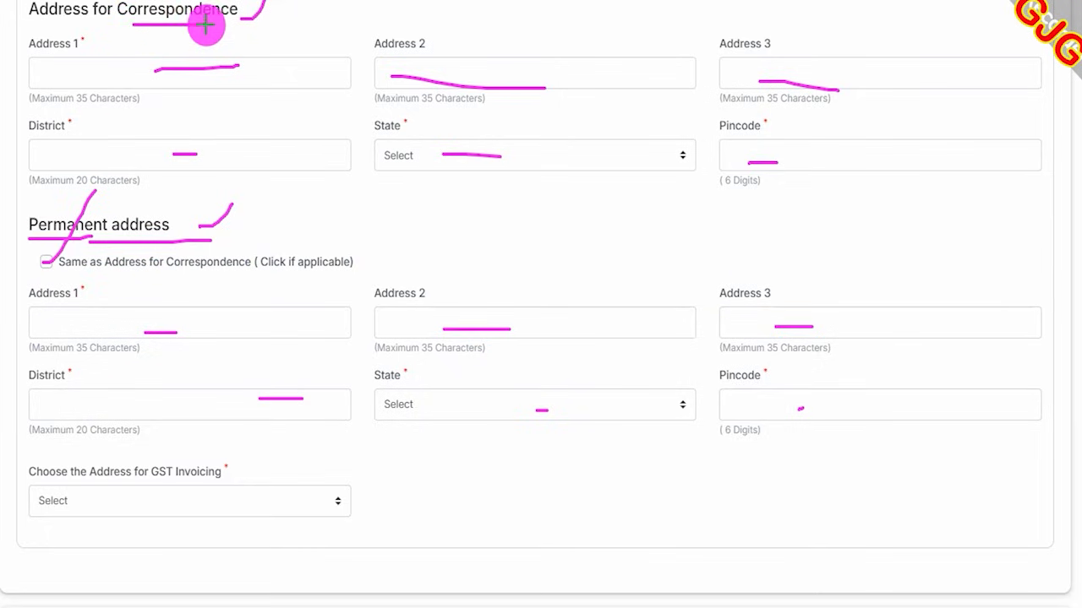
pyautogui.moveTo(216, 406); pyautogui.dragTo(187, 407)
pyautogui.moveTo(782, 397); pyautogui.dragTo(804, 396)
pyautogui.press('Escape')
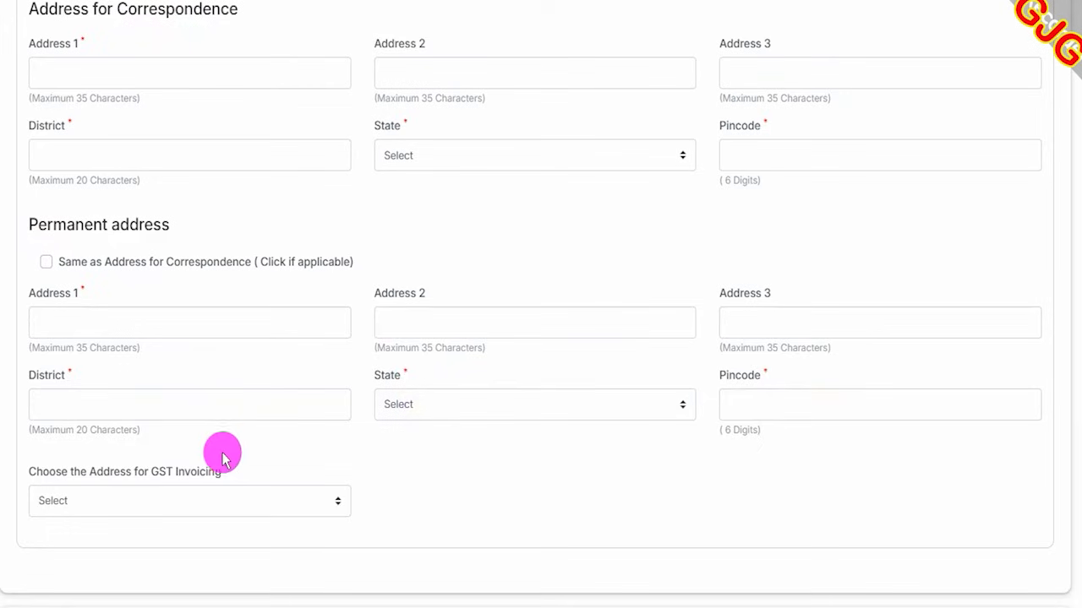
# - Choose Permanent Address as the address for GST invoicing and view the application fee section
pyautogui.scroll(-3, 241, 452)
pyautogui.click(191, 253)
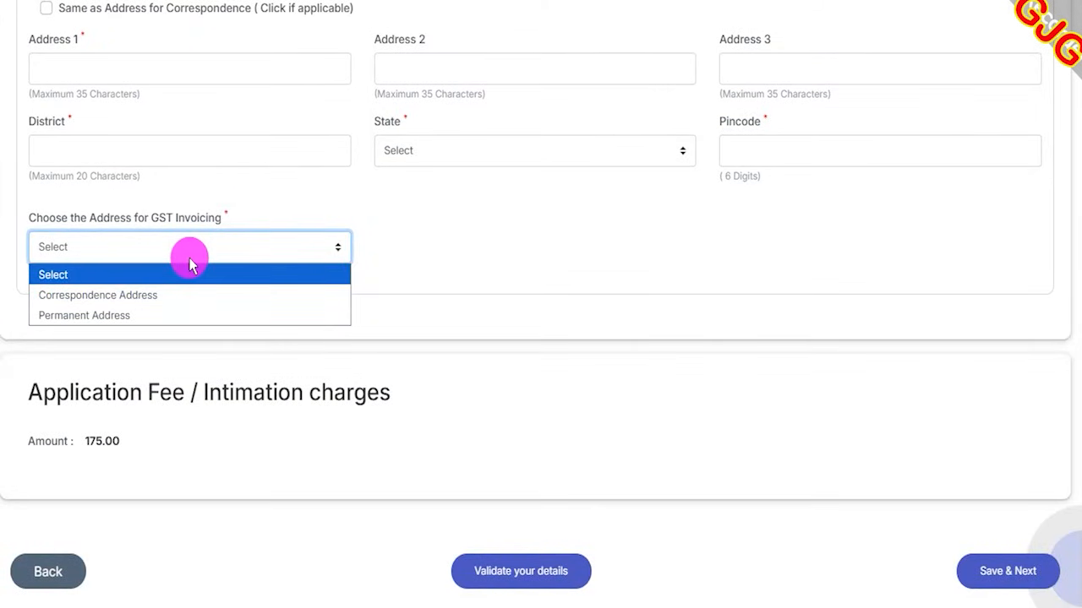
pyautogui.click(107, 314)
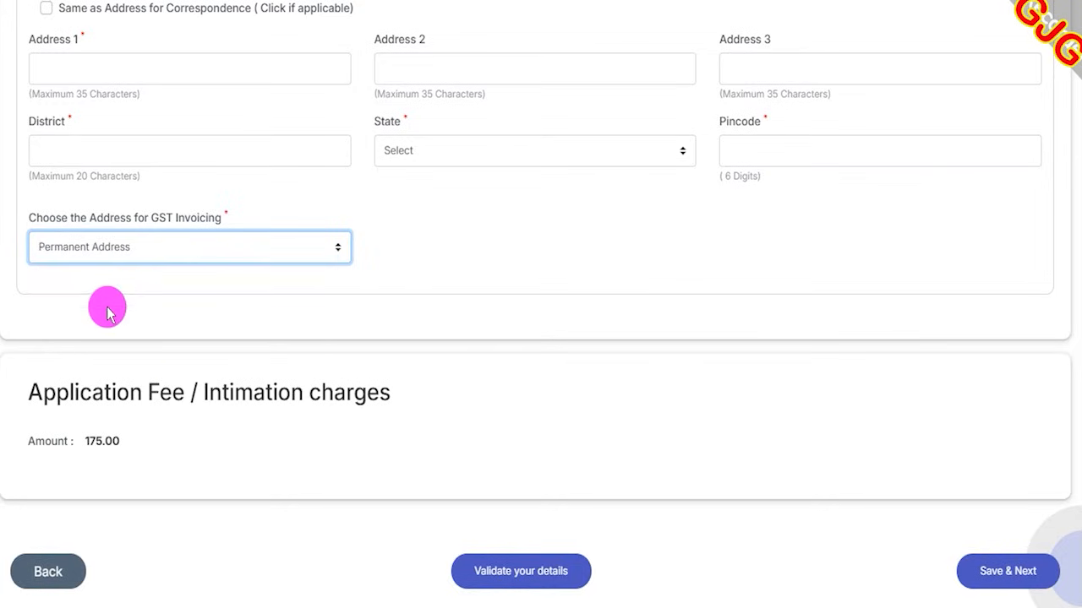
pyautogui.scroll(-1, 296, 354)
pyautogui.click(173, 389)
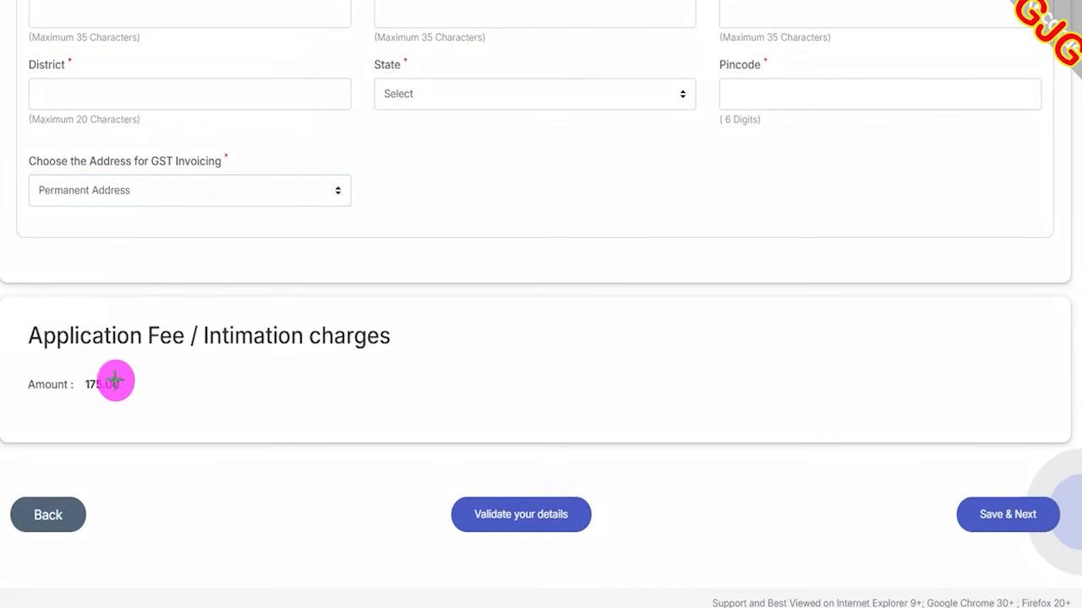
# - Check the application fee amount, then save the basic details and continue to the next section
pyautogui.moveTo(80, 396); pyautogui.dragTo(149, 396)
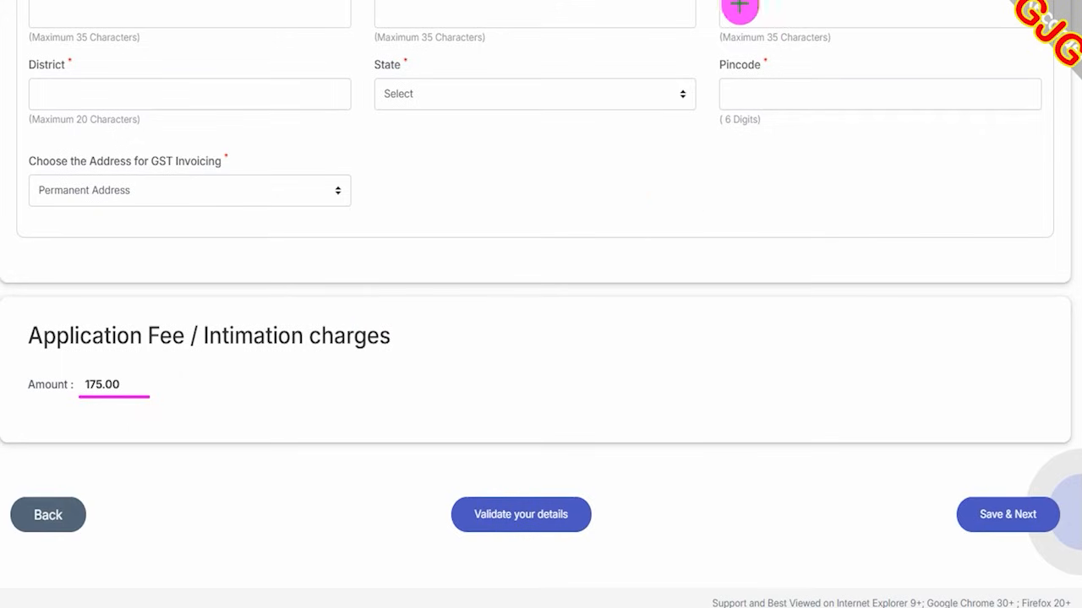
pyautogui.moveTo(572, 303); pyautogui.dragTo(534, 480)
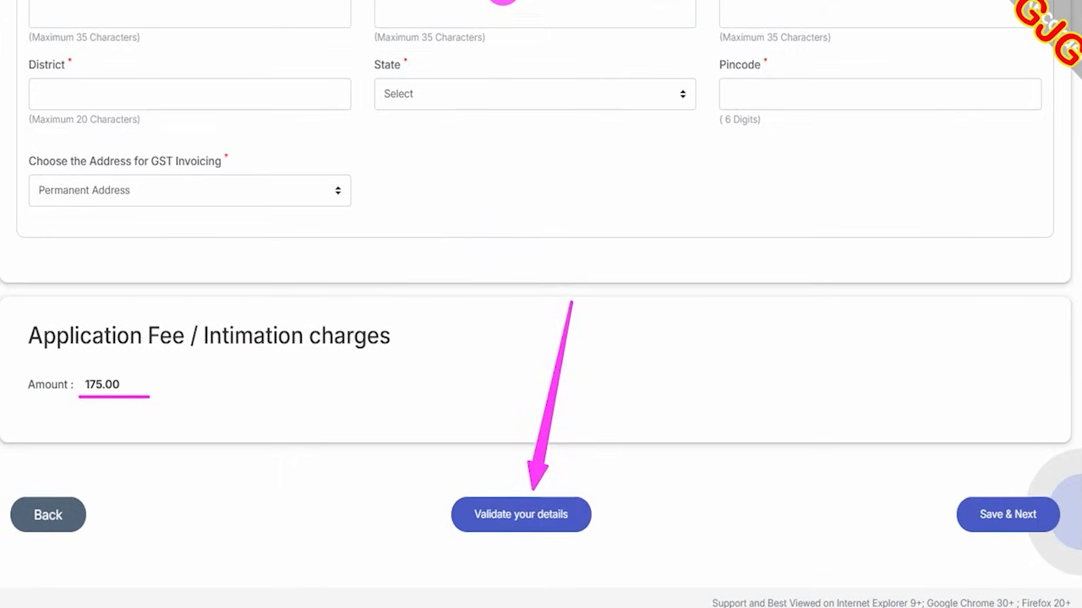
pyautogui.moveTo(896, 316); pyautogui.dragTo(967, 483)
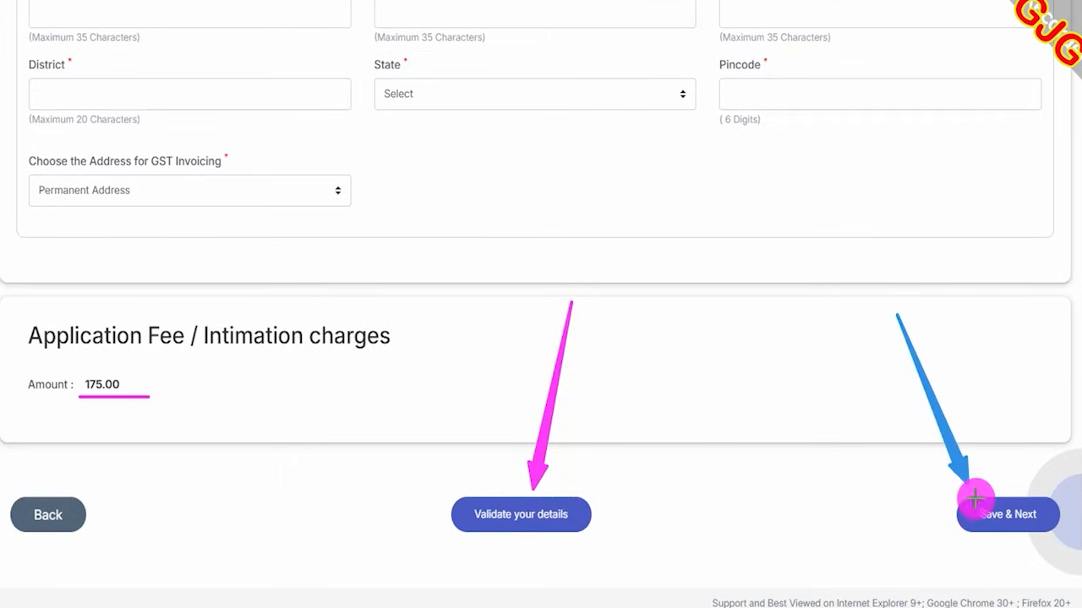
pyautogui.click(975, 502)
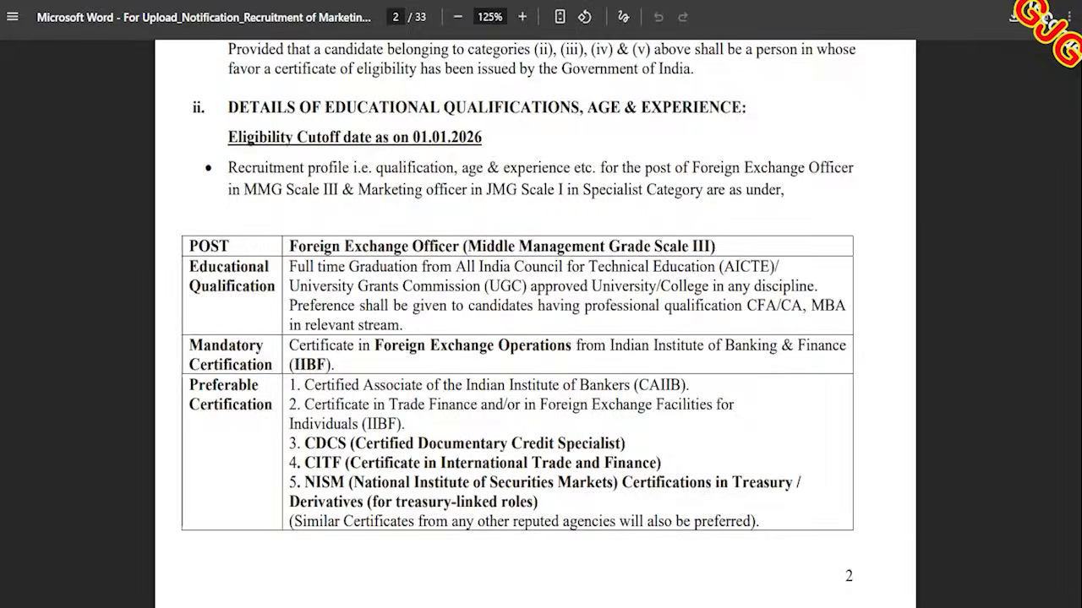
# - Read the Foreign Exchange Officer's educational qualification and mandatory certification in the recruitment notification PDF
pyautogui.moveTo(297, 245); pyautogui.dragTo(678, 237)
pyautogui.click(349, 246)
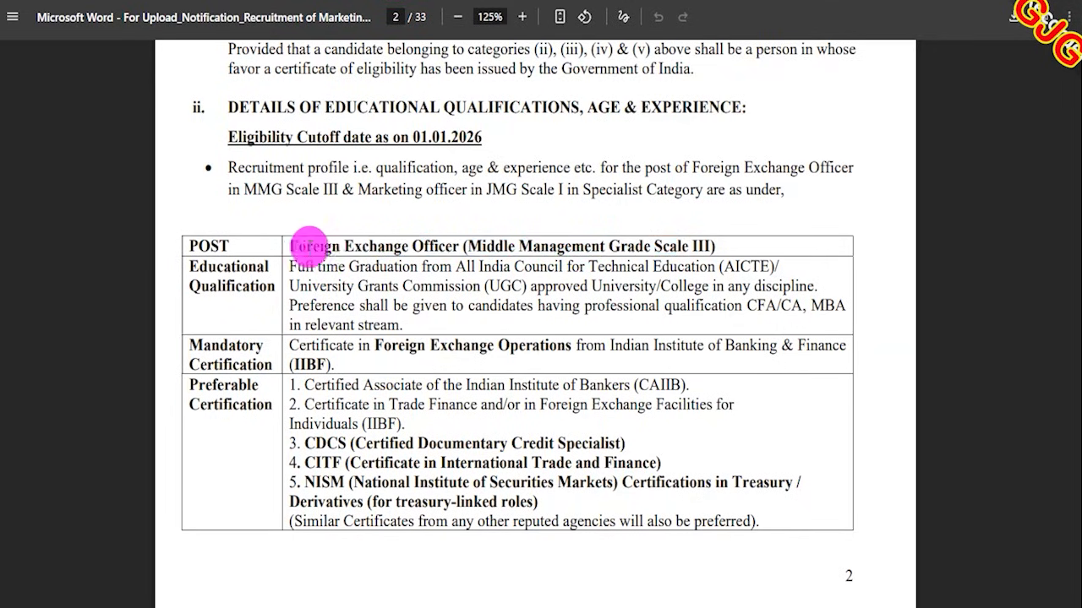
pyautogui.moveTo(297, 243); pyautogui.dragTo(412, 247)
pyautogui.moveTo(320, 267); pyautogui.dragTo(459, 262)
pyautogui.moveTo(734, 266); pyautogui.dragTo(771, 267)
pyautogui.moveTo(497, 286); pyautogui.dragTo(594, 287)
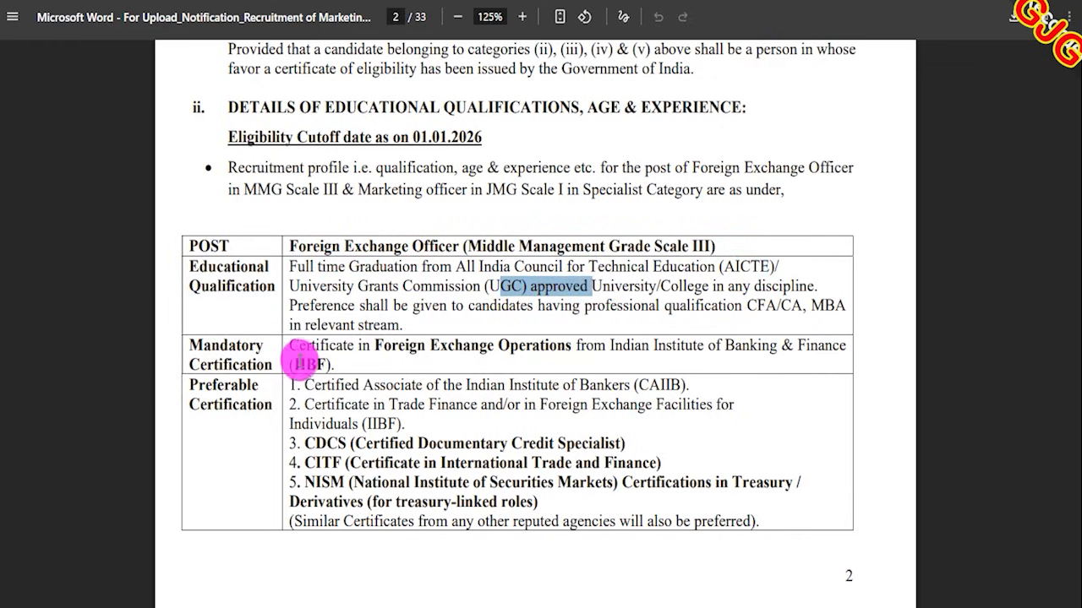
pyautogui.moveTo(296, 364); pyautogui.dragTo(328, 365)
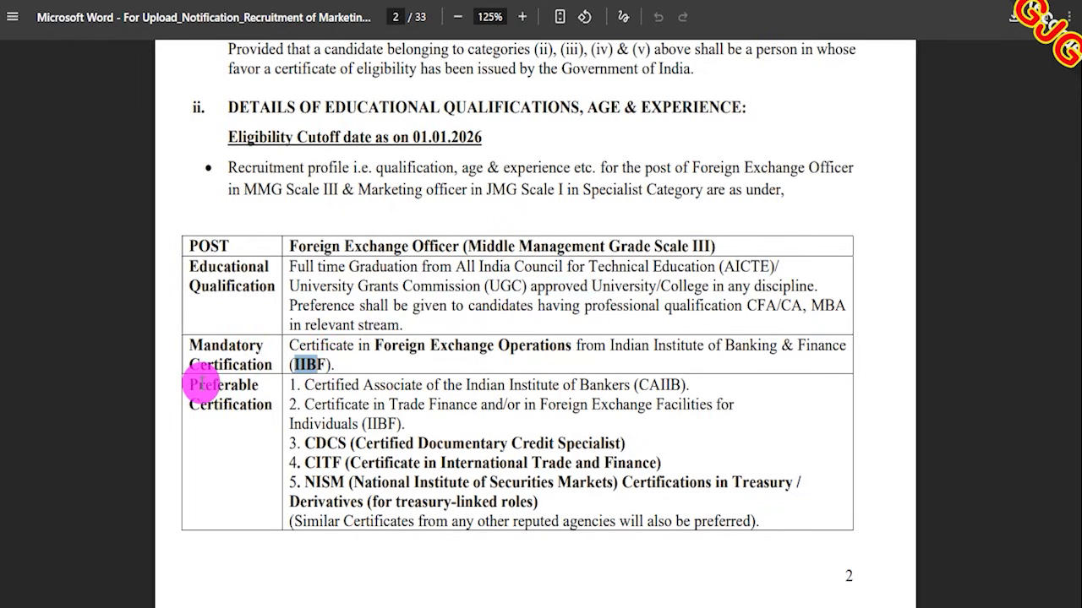
# - Review the preferable certifications and the minimum experience required for the Foreign Exchange Officer post
pyautogui.moveTo(200, 385); pyautogui.dragTo(253, 390)
pyautogui.moveTo(351, 385); pyautogui.dragTo(633, 387)
pyautogui.click(646, 384)
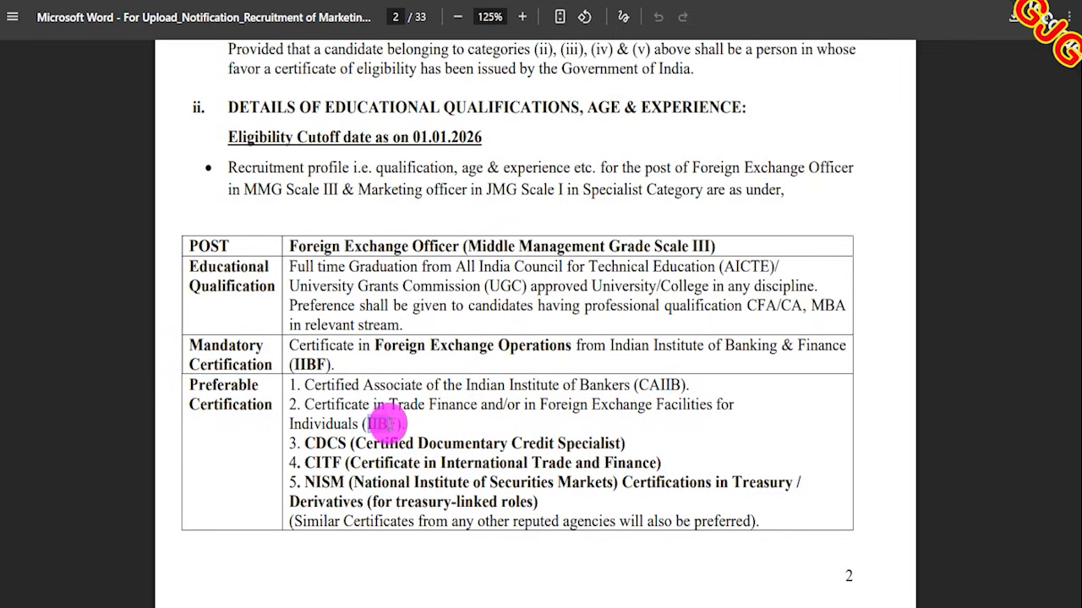
pyautogui.moveTo(318, 441); pyautogui.dragTo(338, 441)
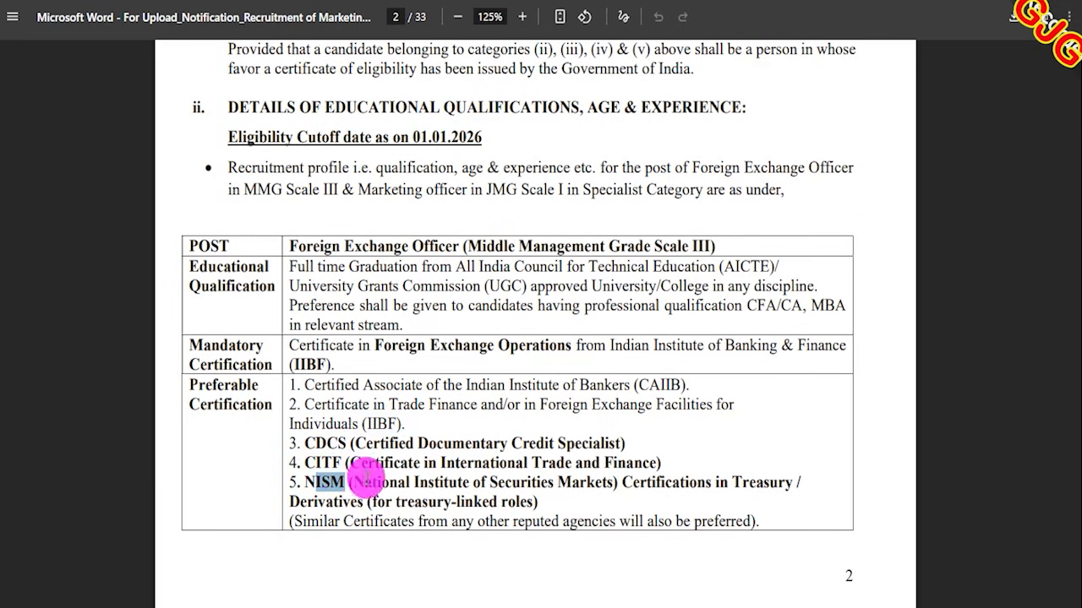
pyautogui.moveTo(179, 390); pyautogui.dragTo(429, 444)
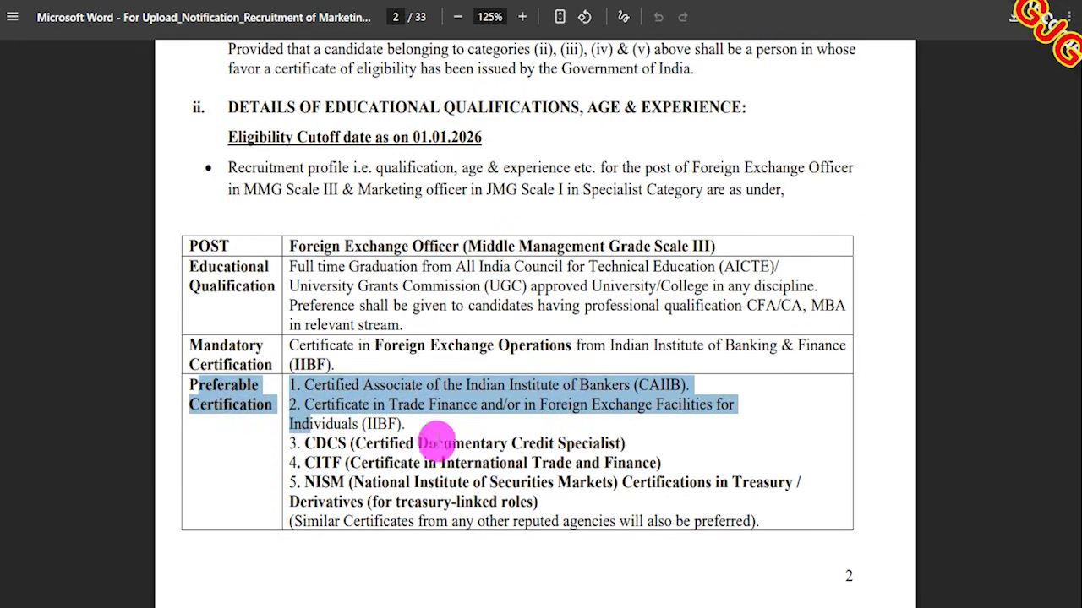
pyautogui.scroll(-3, 429, 431)
pyautogui.scroll(-2, 427, 418)
pyautogui.moveTo(355, 277); pyautogui.dragTo(495, 277)
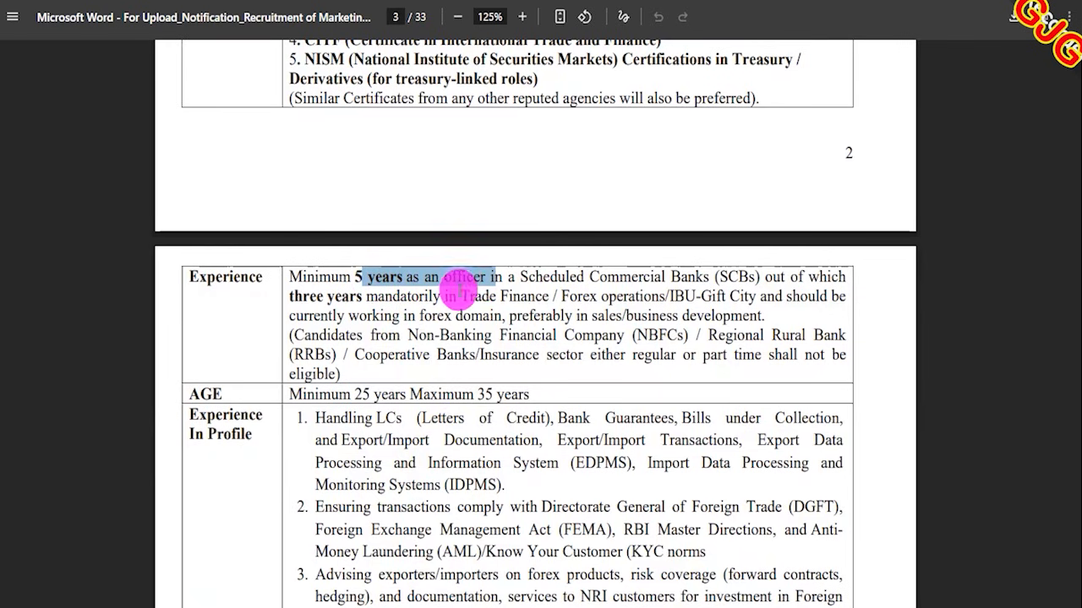
# - Read the Marketing Officer's educational qualification and post-qualification experience requirements in the notification
pyautogui.scroll(-8, 334, 420)
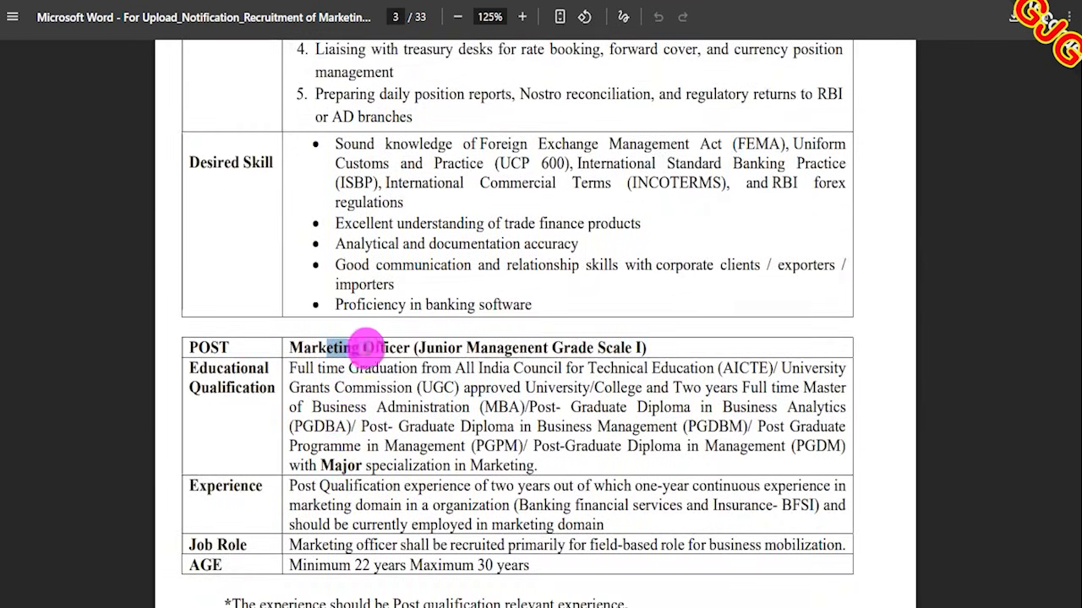
pyautogui.moveTo(436, 348); pyautogui.dragTo(642, 348)
pyautogui.scroll(-2, 499, 338)
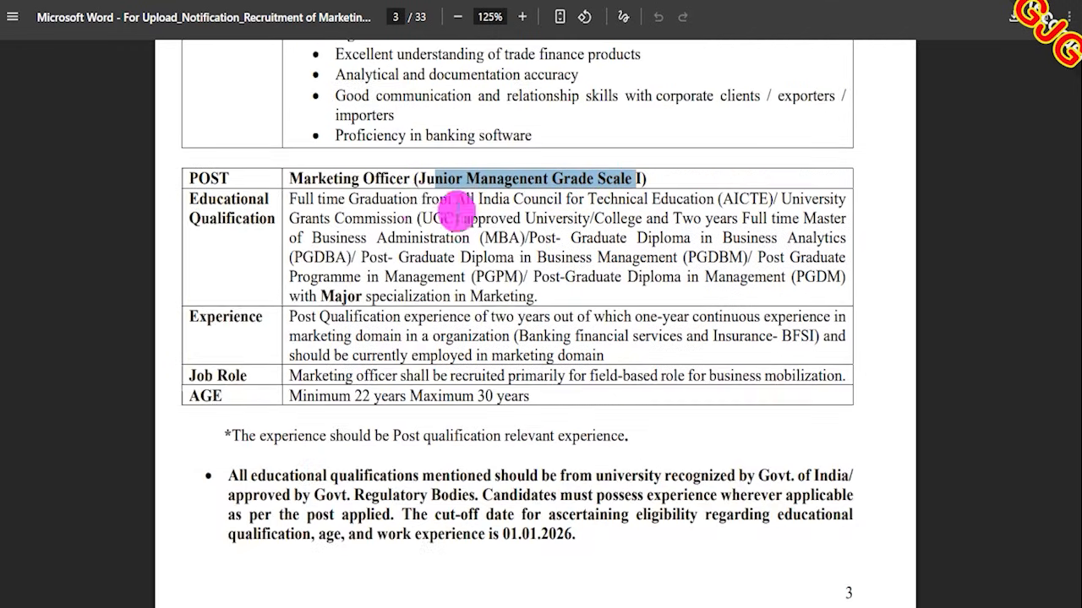
pyautogui.moveTo(326, 200); pyautogui.dragTo(752, 193)
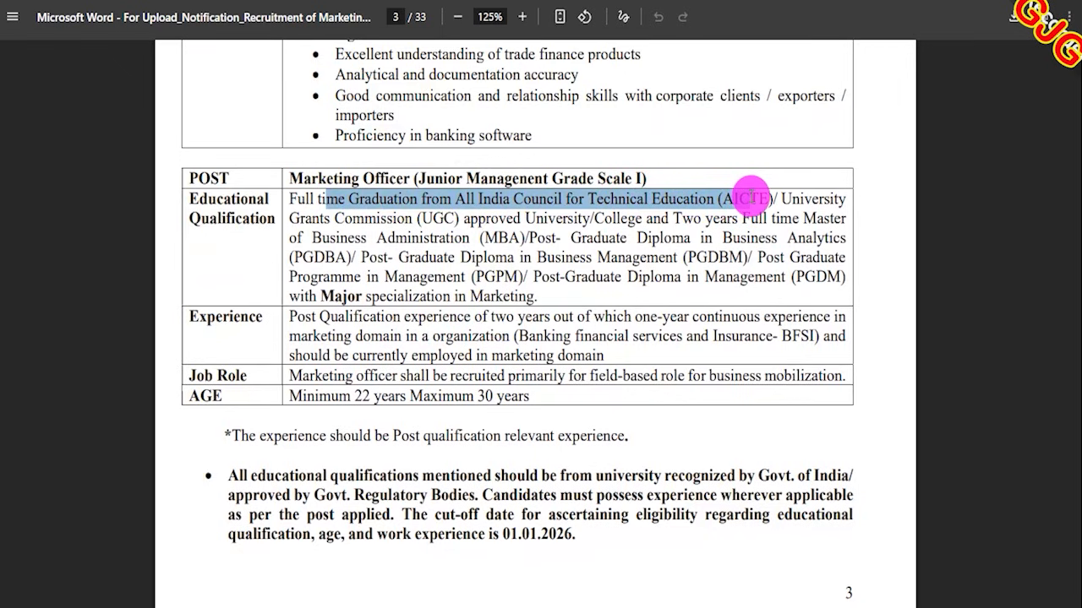
pyautogui.click(441, 218)
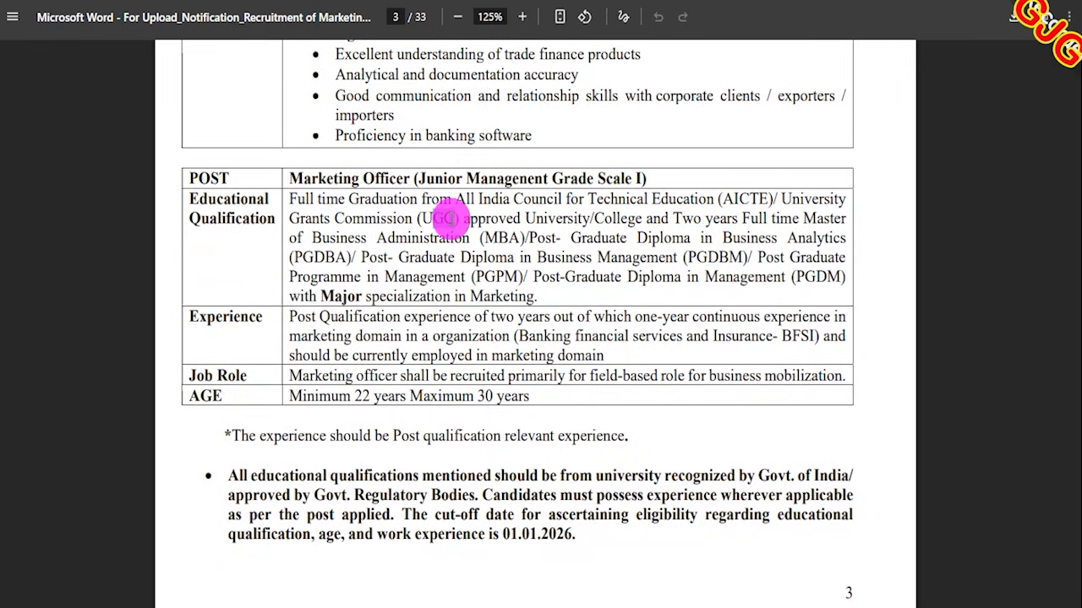
pyautogui.moveTo(314, 316); pyautogui.dragTo(451, 316)
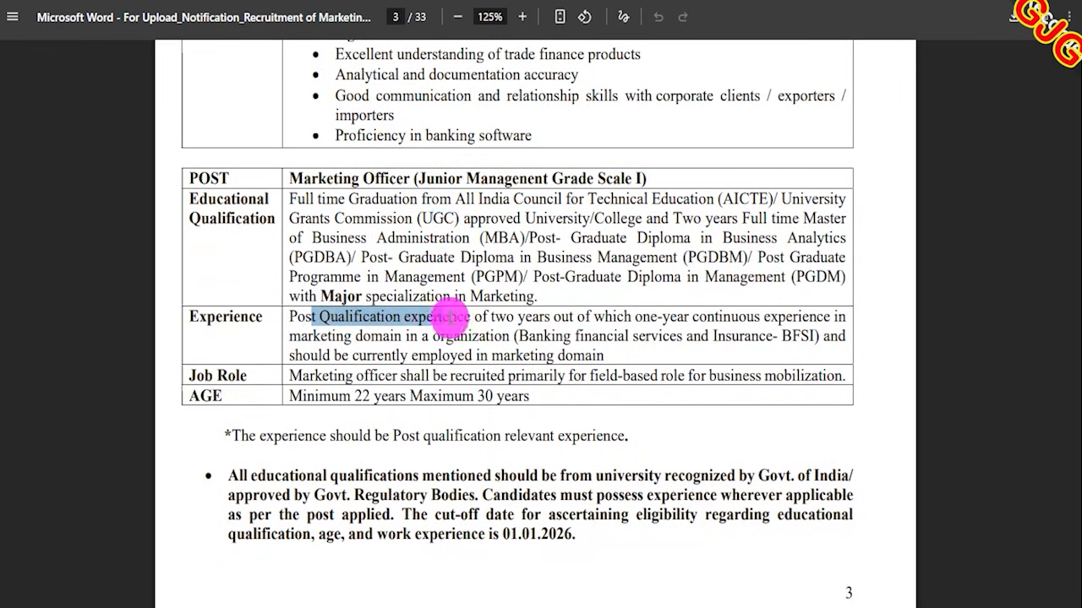
pyautogui.moveTo(517, 316); pyautogui.dragTo(652, 316)
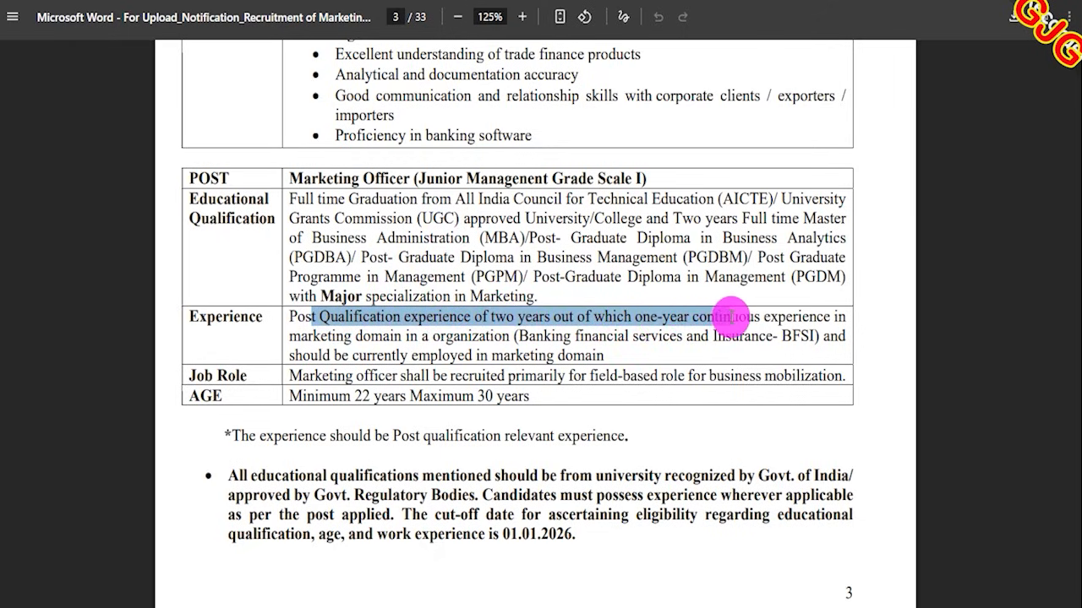
pyautogui.moveTo(321, 335); pyautogui.dragTo(756, 335)
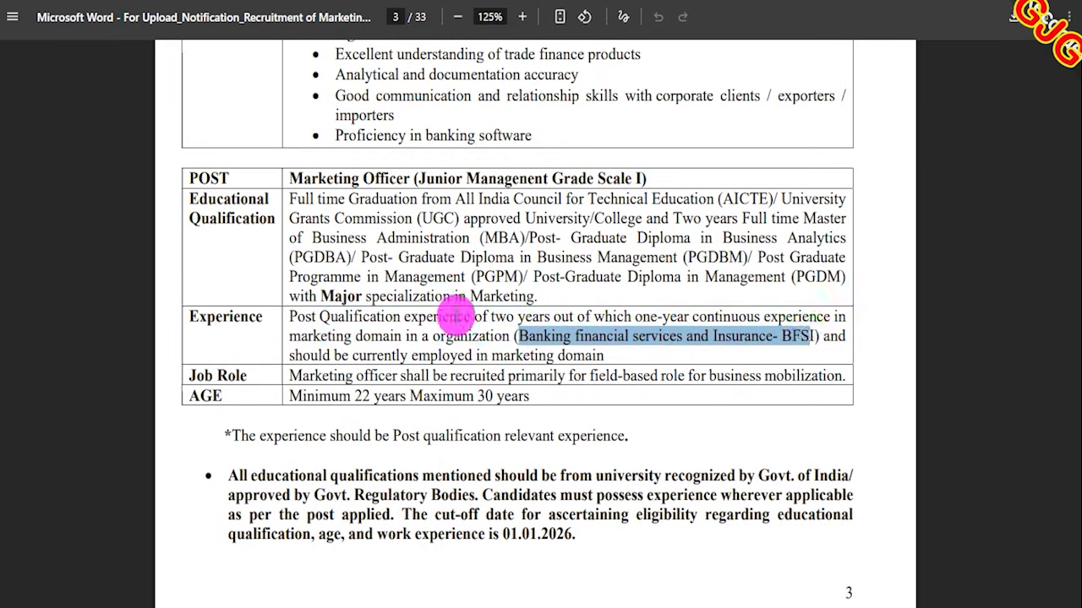
pyautogui.click(218, 198)
pyautogui.moveTo(218, 198); pyautogui.dragTo(441, 256)
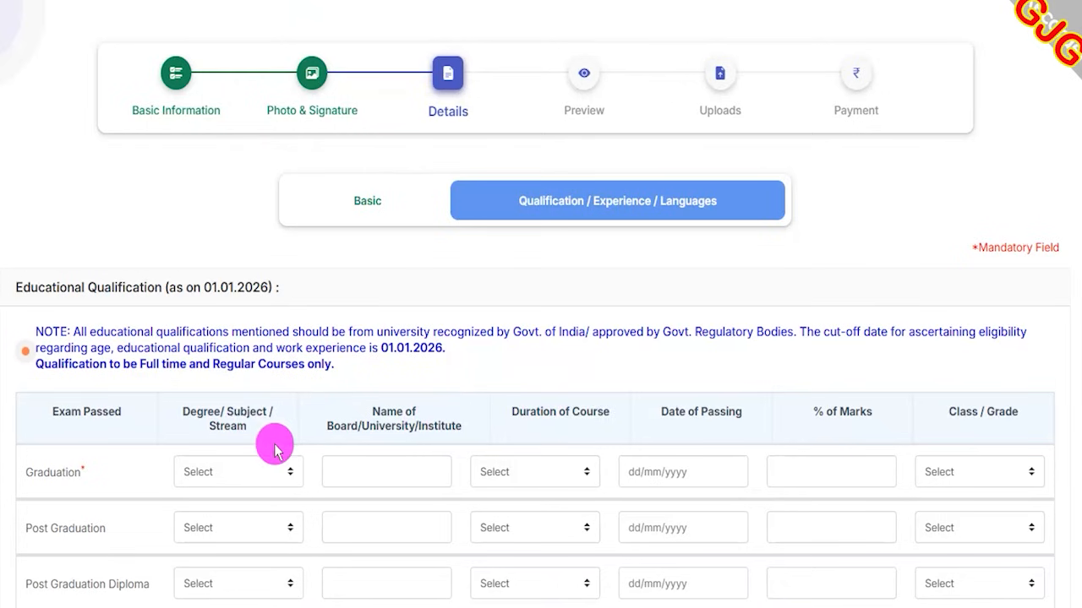
# - In the Graduation row of the application form, set the stream to Arts, duration to Full Time, marks to 85.00 and class to First Class
pyautogui.scroll(-3, 254, 391)
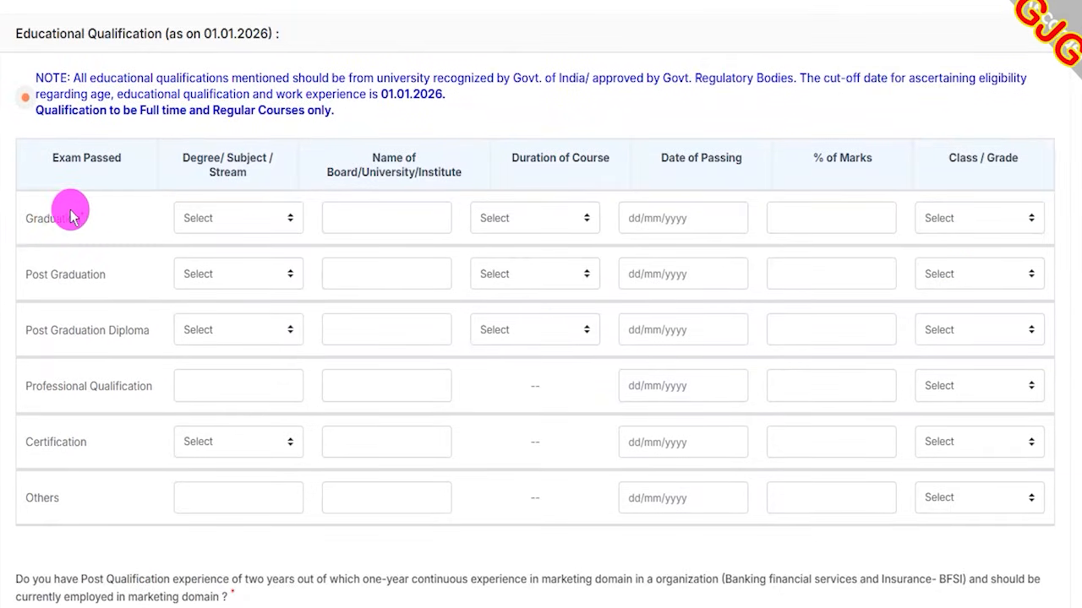
pyautogui.click(221, 218)
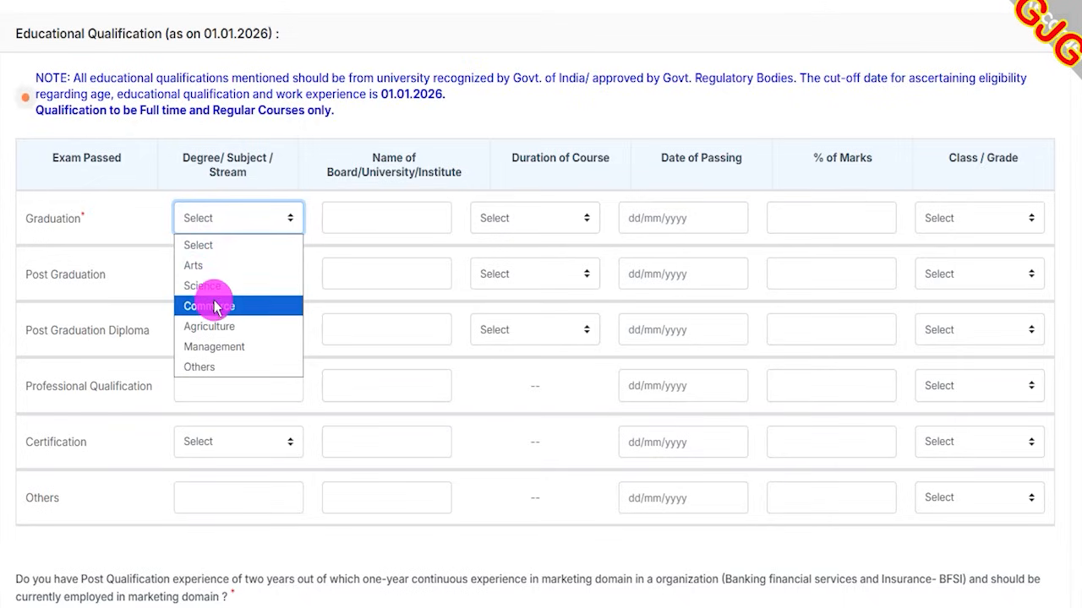
pyautogui.click(197, 265)
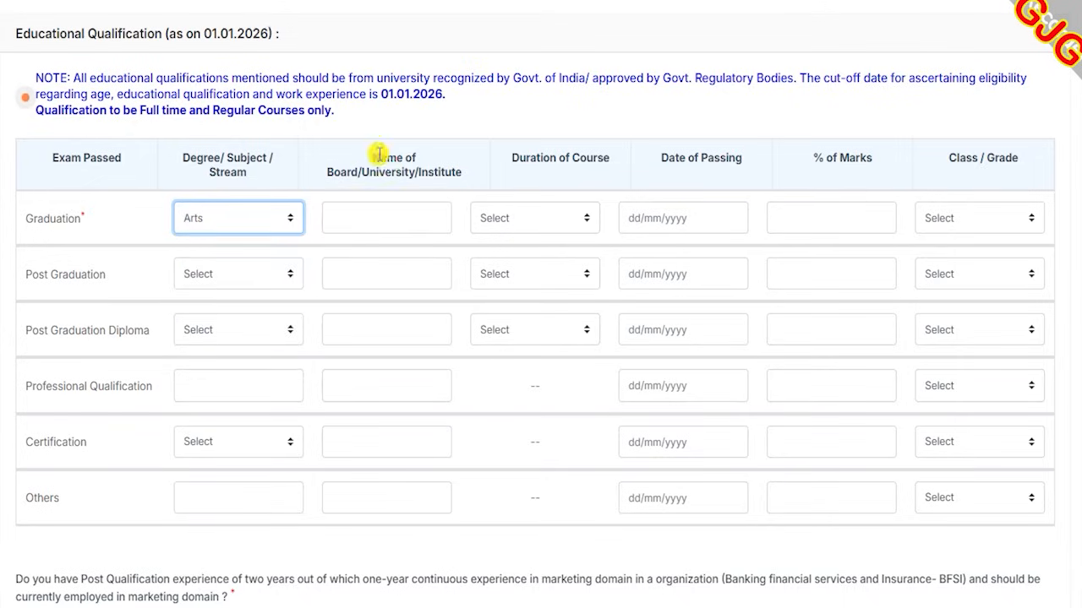
pyautogui.click(369, 224)
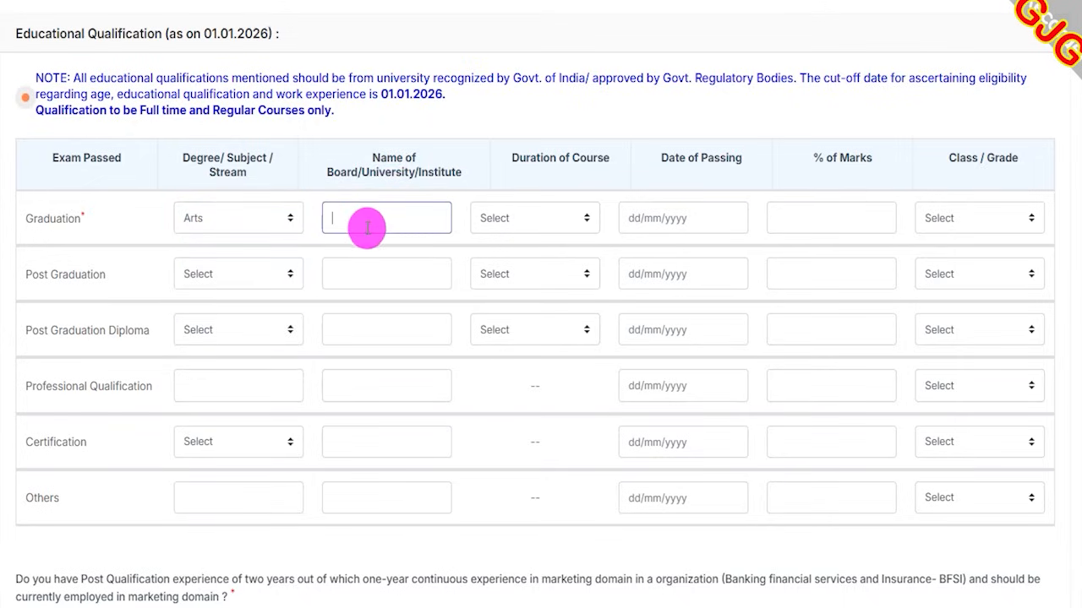
pyautogui.click(507, 218)
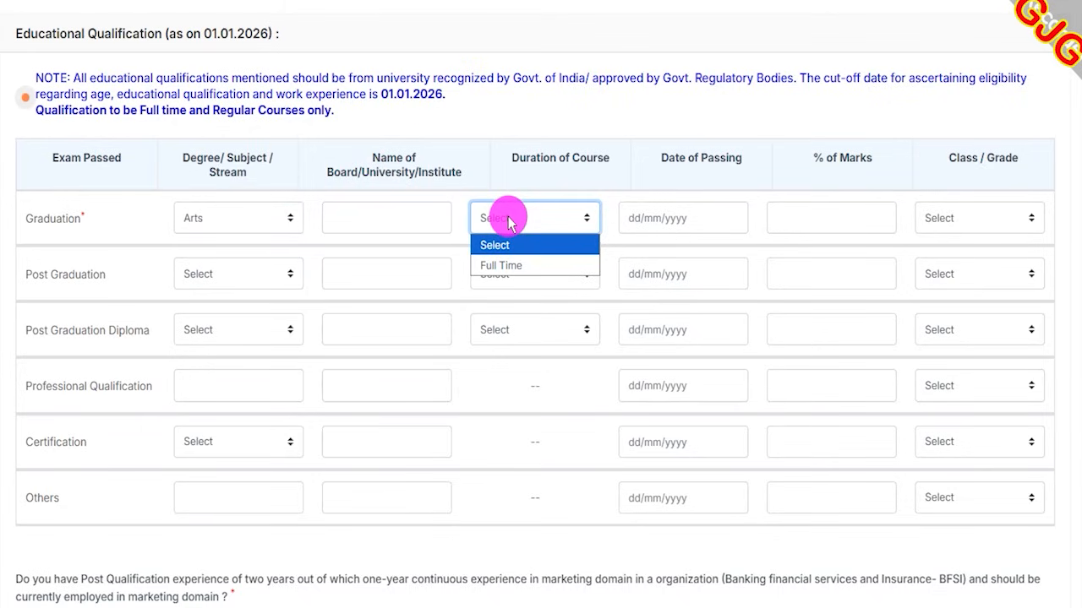
pyautogui.click(500, 265)
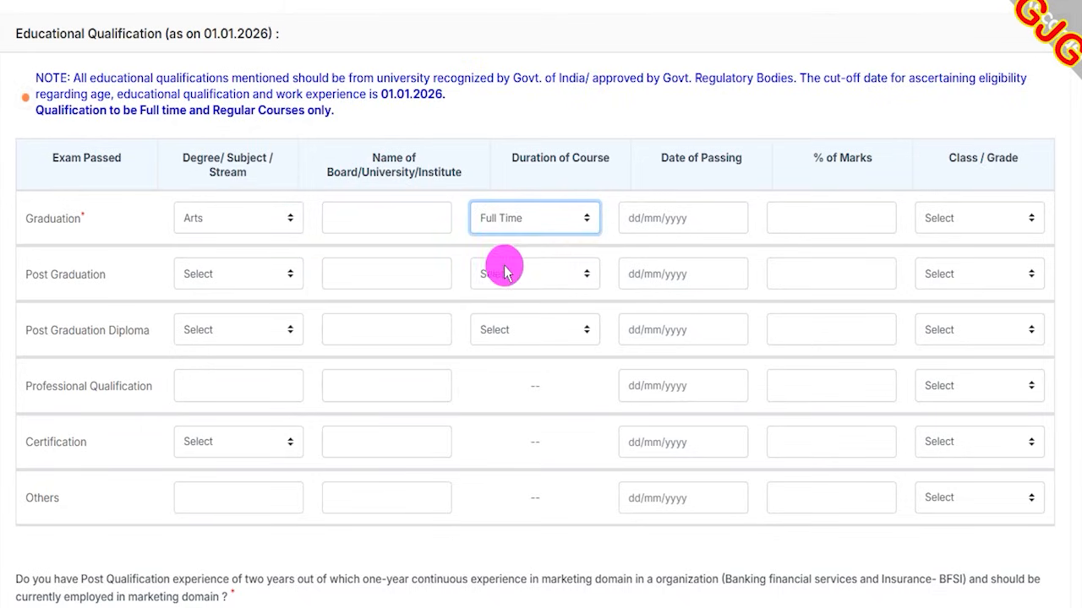
pyautogui.click(678, 218)
pyautogui.click(843, 216)
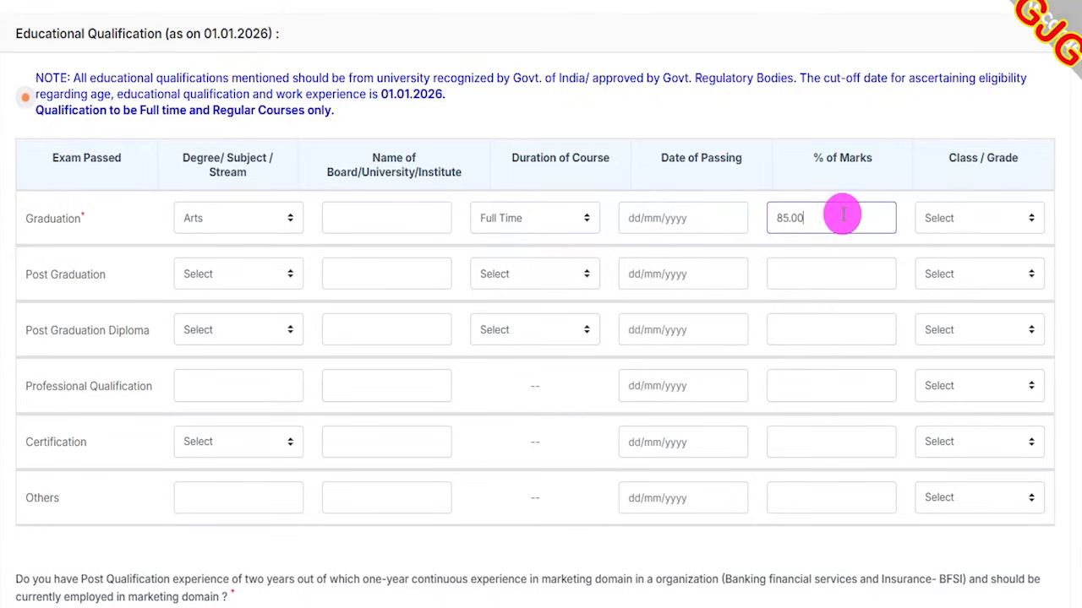
pyautogui.click(933, 218)
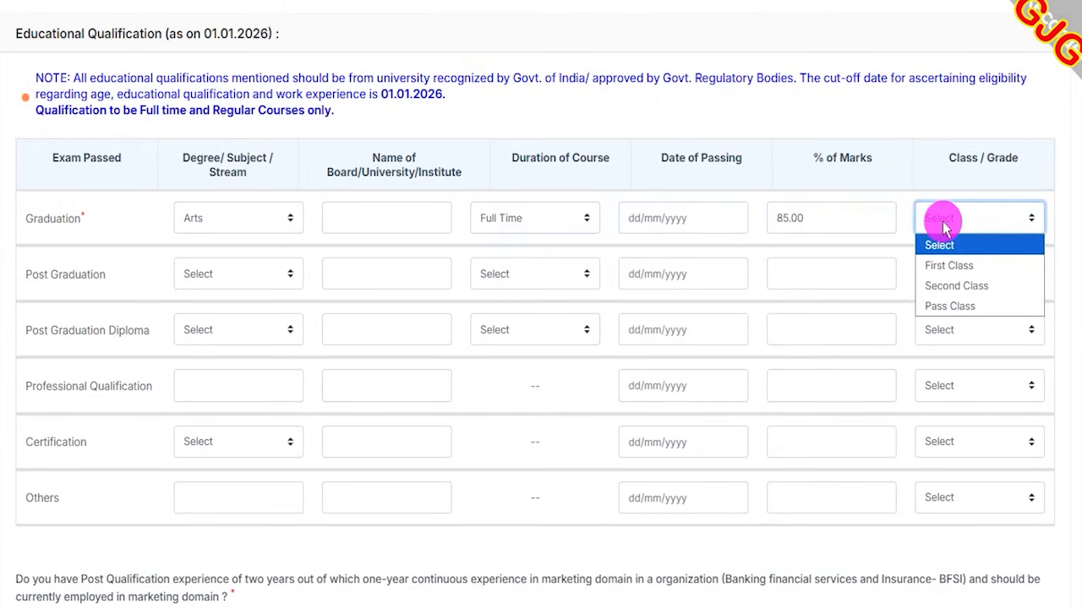
pyautogui.click(937, 266)
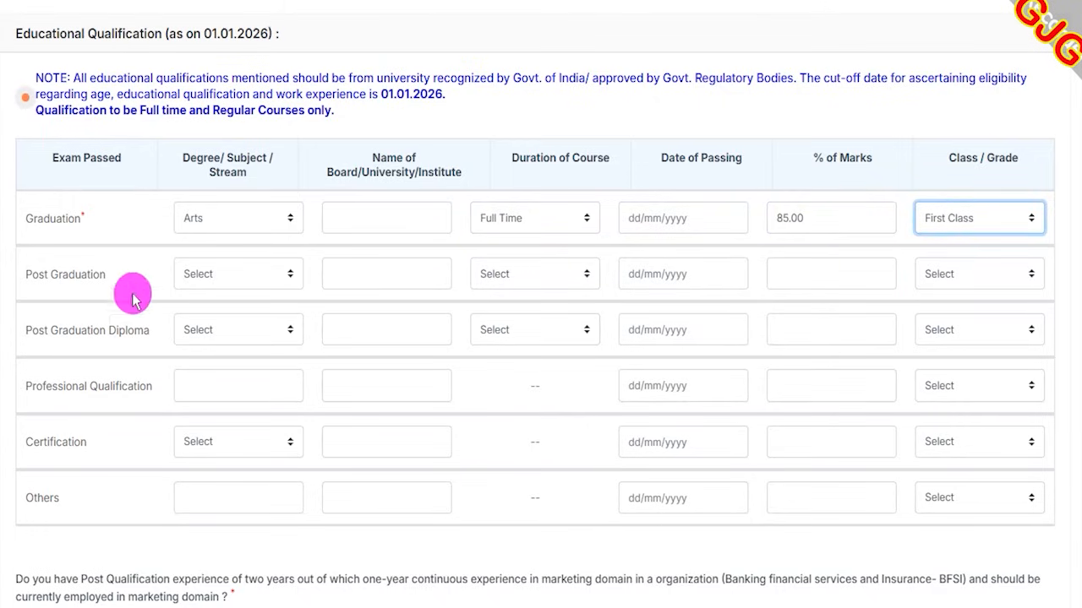
# - Examine the stream options for Post Graduation and Certification, along with the diploma, professional qualification and other rows
pyautogui.click(240, 278)
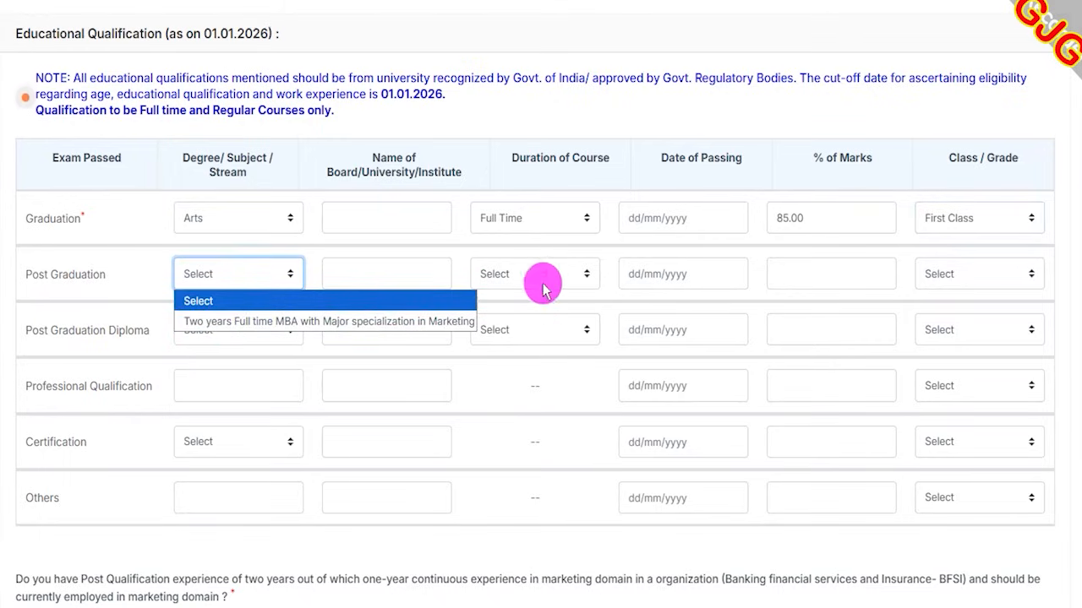
pyautogui.click(41, 330)
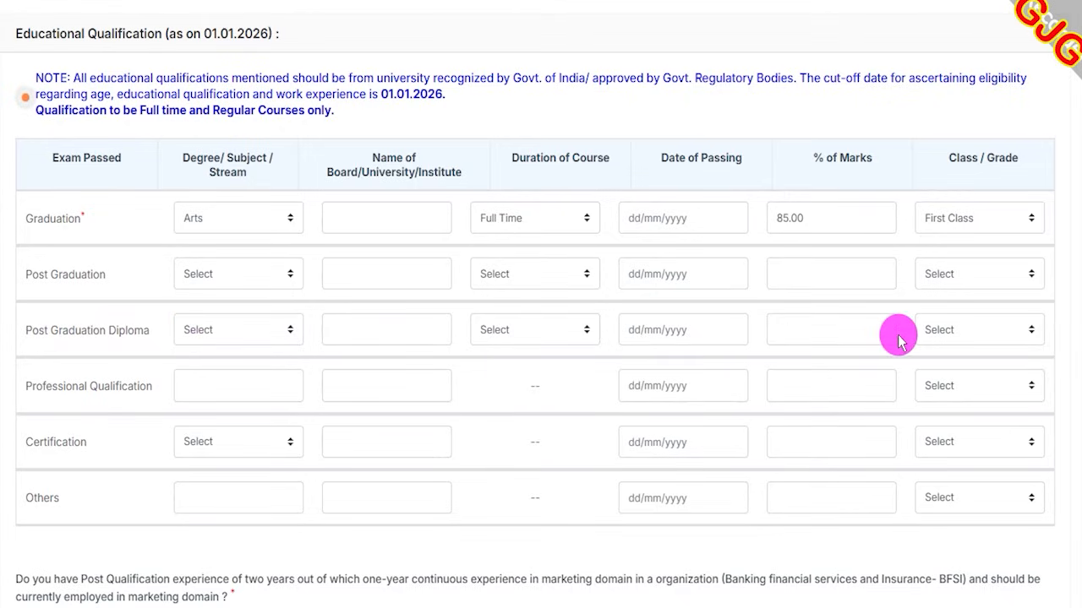
pyautogui.click(242, 387)
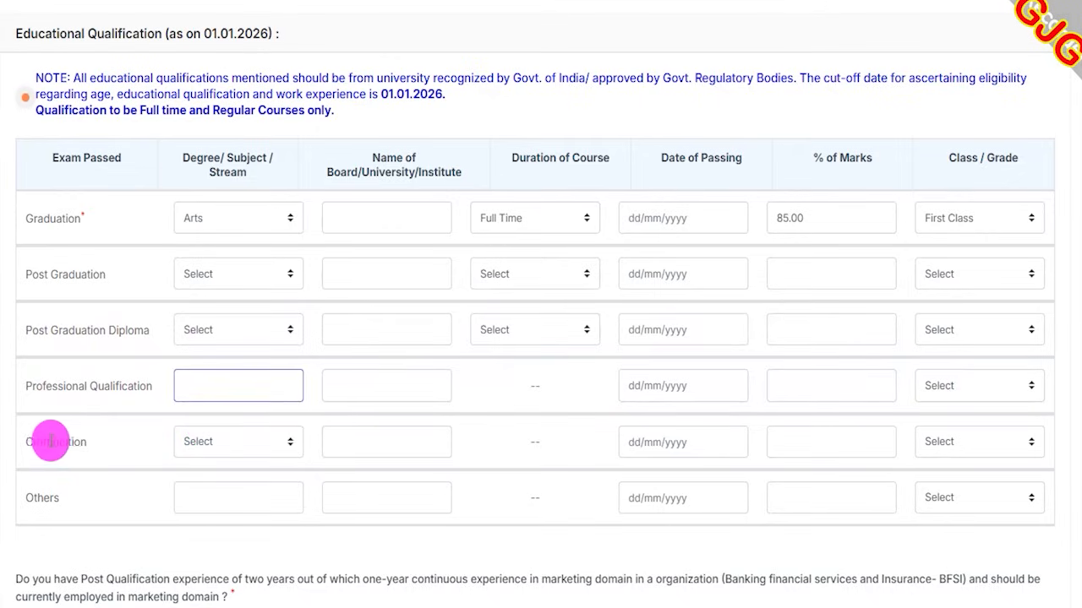
pyautogui.click(222, 443)
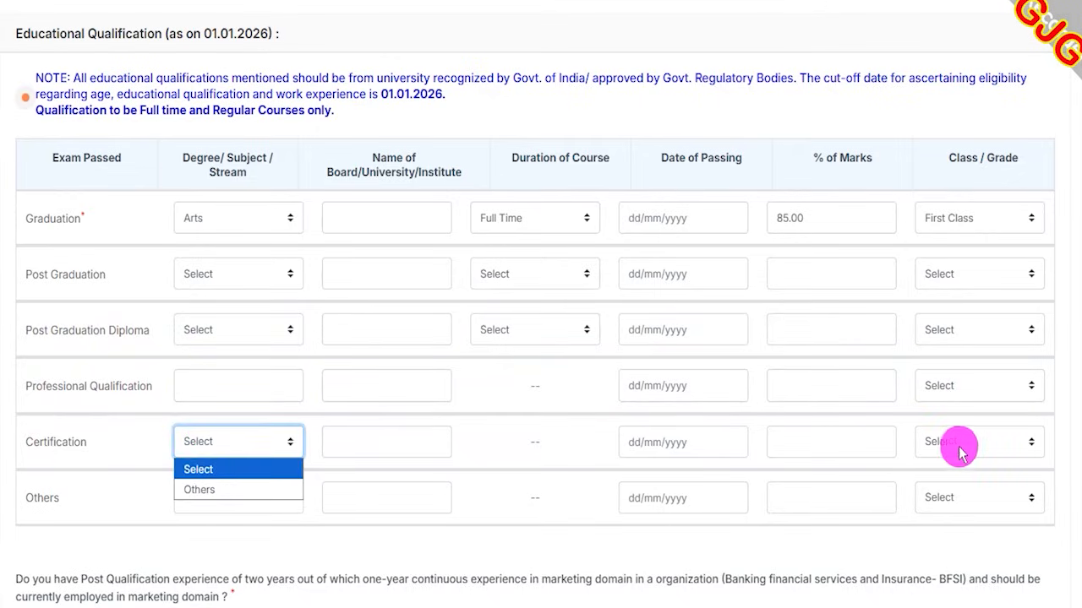
pyautogui.click(90, 502)
# - Answer Yes to having two years of post-qualification experience with current employment in the marketing domain
pyautogui.scroll(-2, 90, 499)
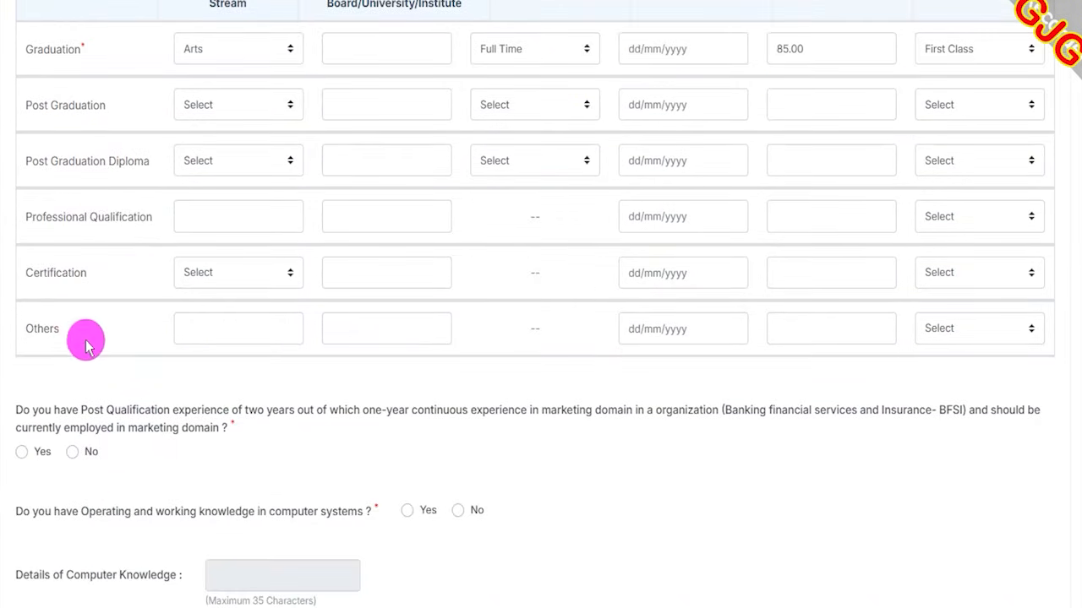
pyautogui.scroll(-3, 347, 414)
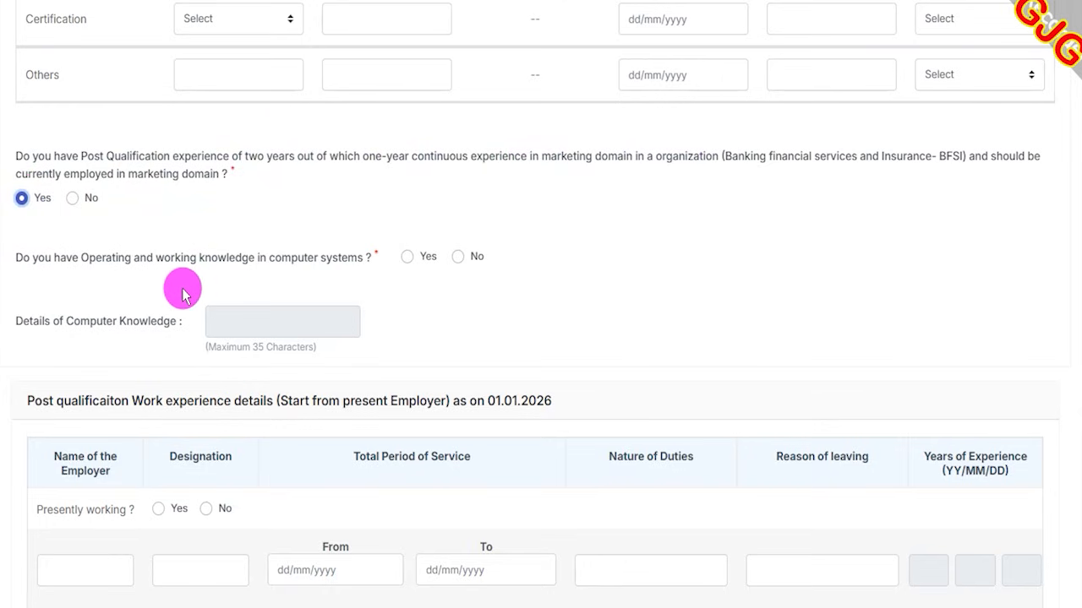
pyautogui.scroll(2, 182, 292)
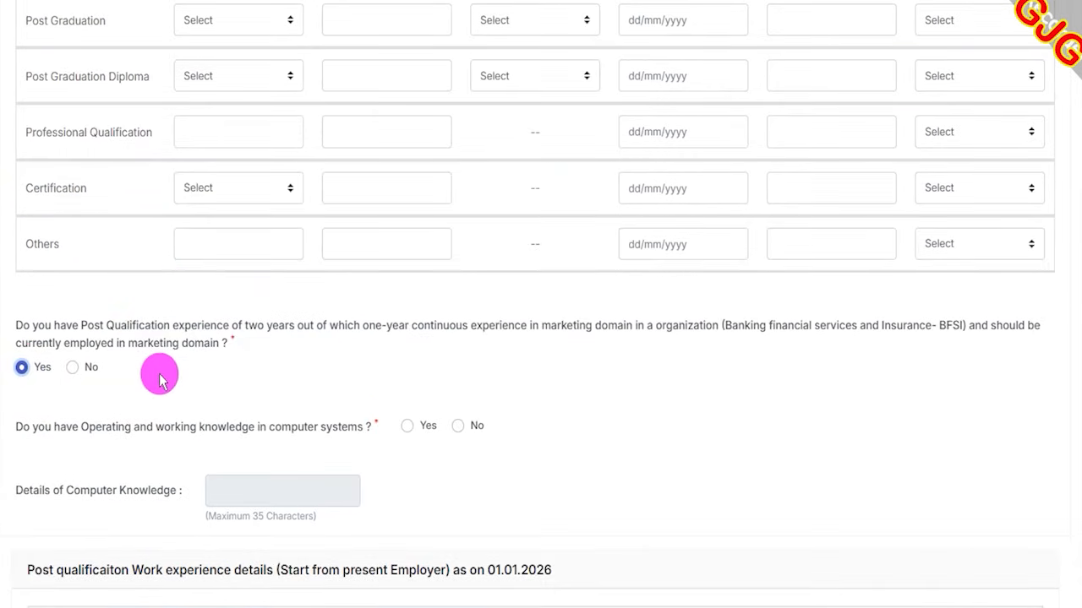
# - Answer Yes to having operating and working knowledge of computer systems
pyautogui.scroll(-3, 161, 380)
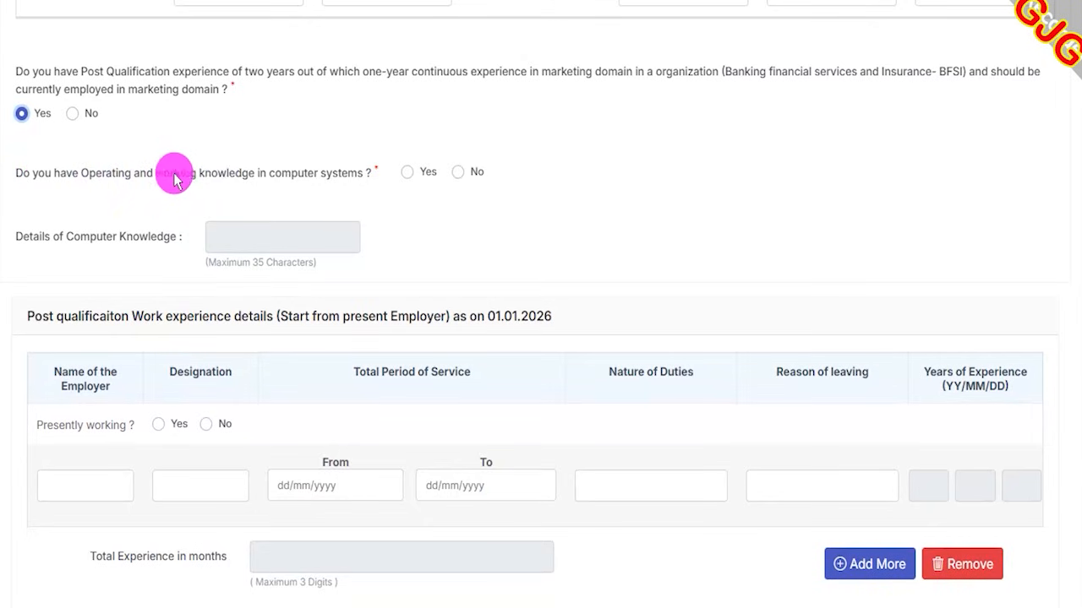
pyautogui.click(407, 173)
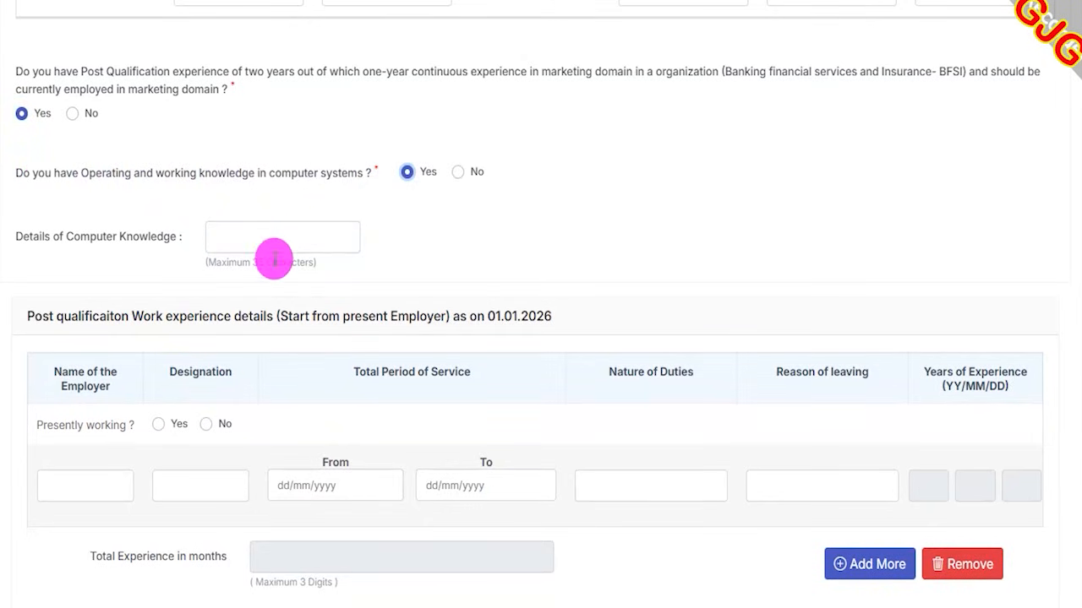
pyautogui.click(297, 234)
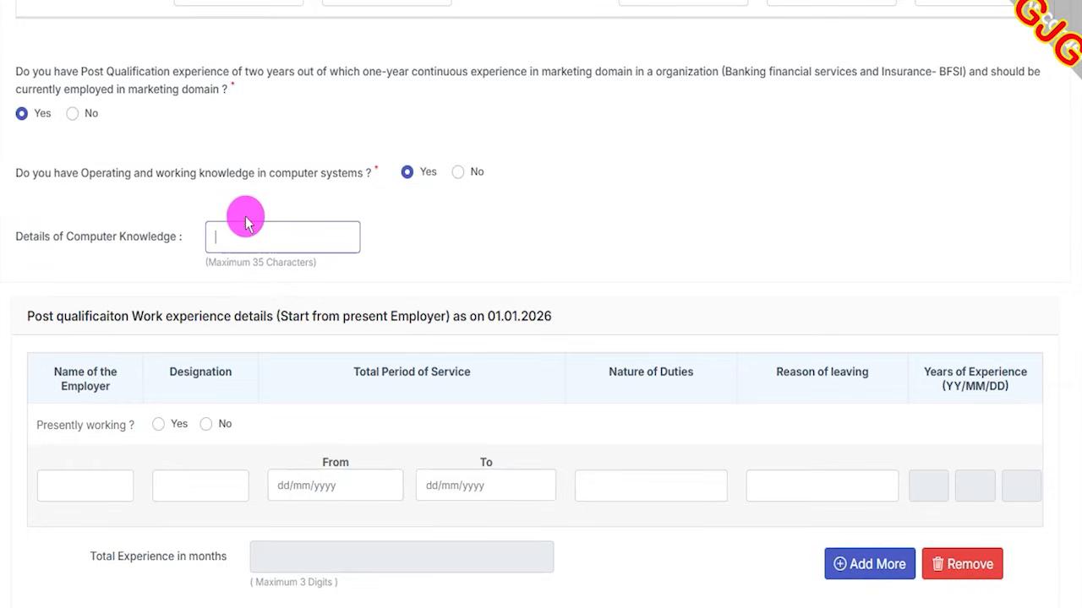
pyautogui.click(458, 172)
pyautogui.click(406, 172)
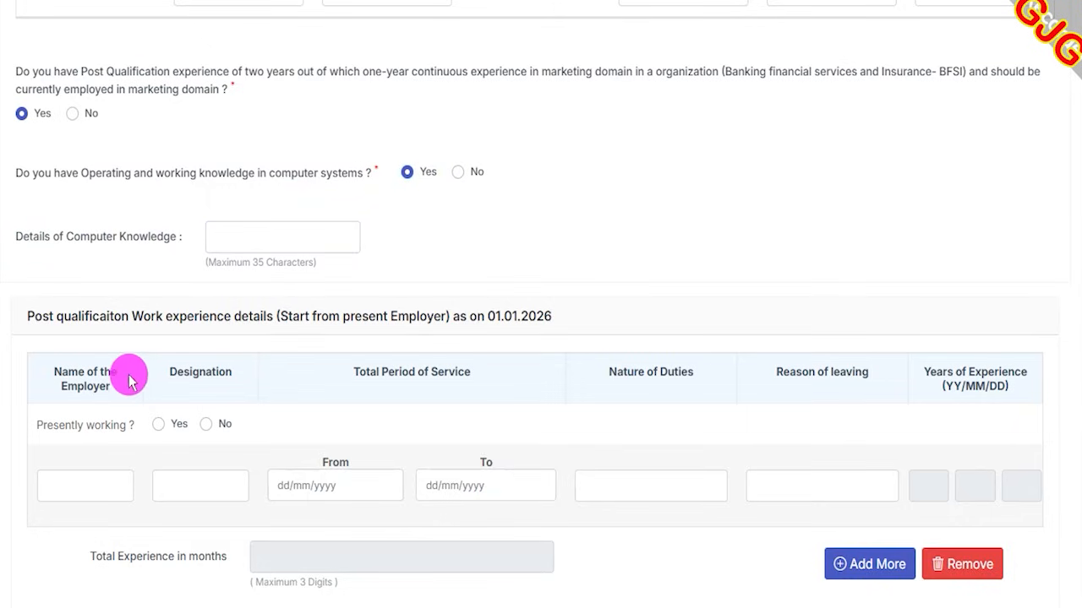
# - Examine the post-qualification work experience section, including employer, designation, service period, duties, reason for leaving, total experience and the options to add or remove entries
pyautogui.scroll(-3, 188, 372)
pyautogui.scroll(-1, 188, 372)
pyautogui.scroll(1, 188, 372)
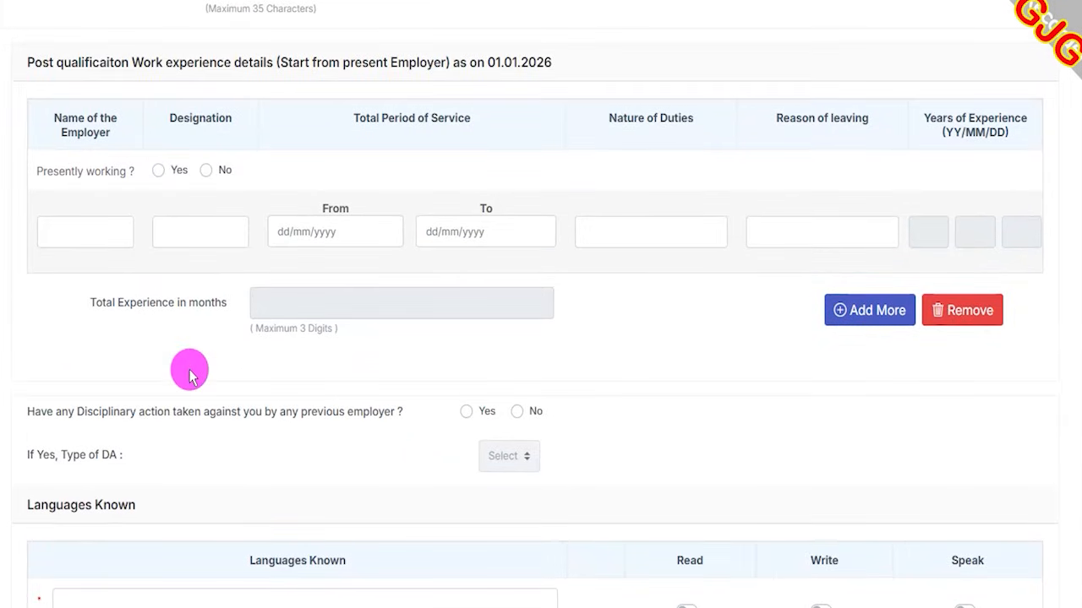
pyautogui.scroll(4, 324, 317)
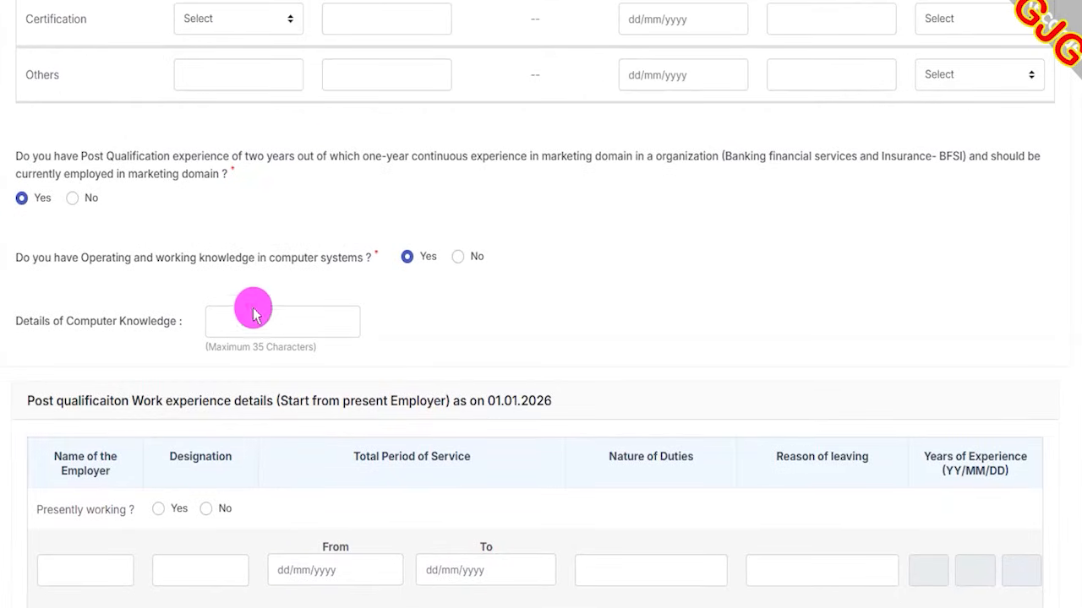
pyautogui.scroll(-4, 251, 317)
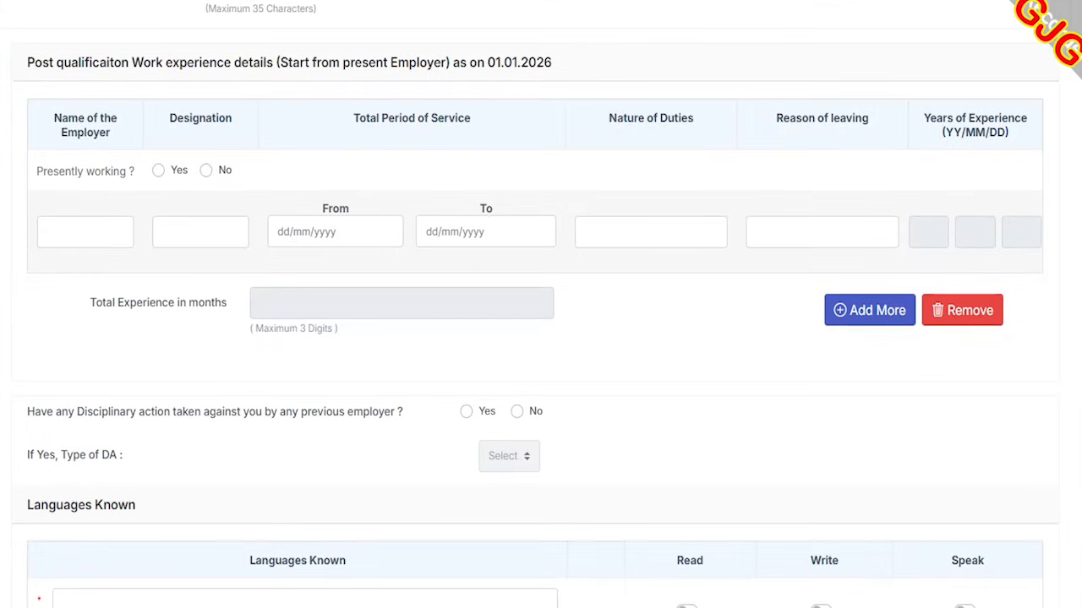
pyautogui.moveTo(36, 182); pyautogui.dragTo(86, 183)
pyautogui.moveTo(159, 170)
pyautogui.mouseDown()
pyautogui.moveTo(175, 142)
pyautogui.moveTo(227, 135)
pyautogui.mouseUp()
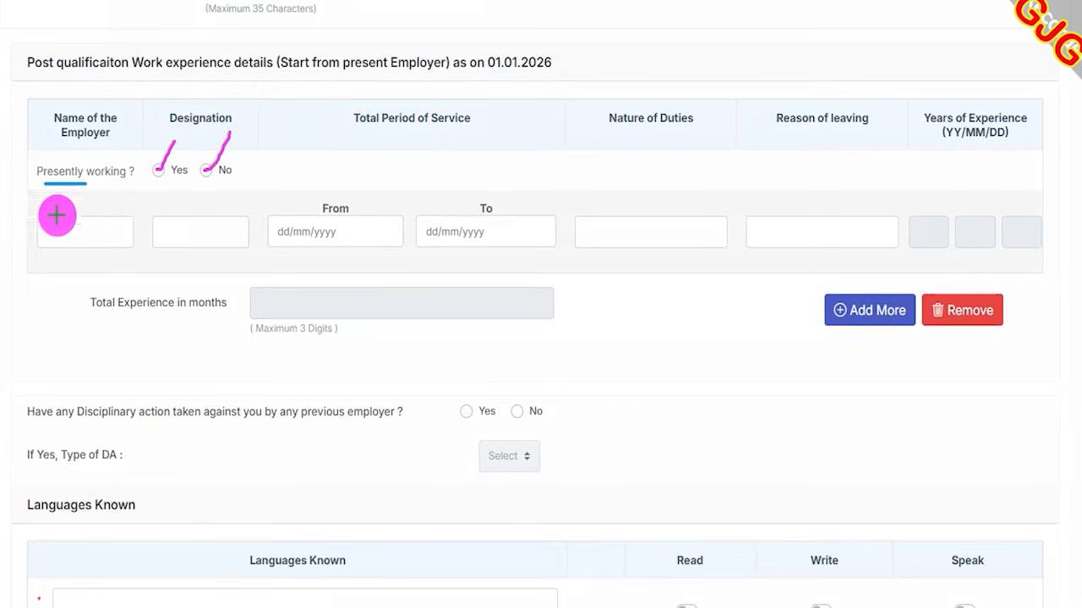
pyautogui.moveTo(57, 237); pyautogui.dragTo(94, 236)
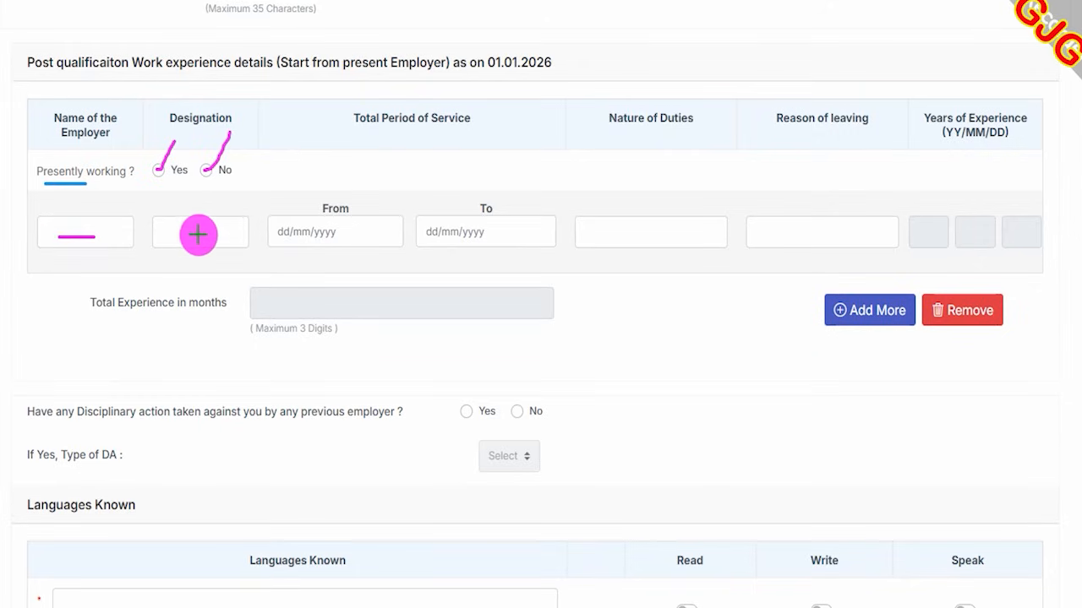
pyautogui.moveTo(219, 234); pyautogui.dragTo(222, 234)
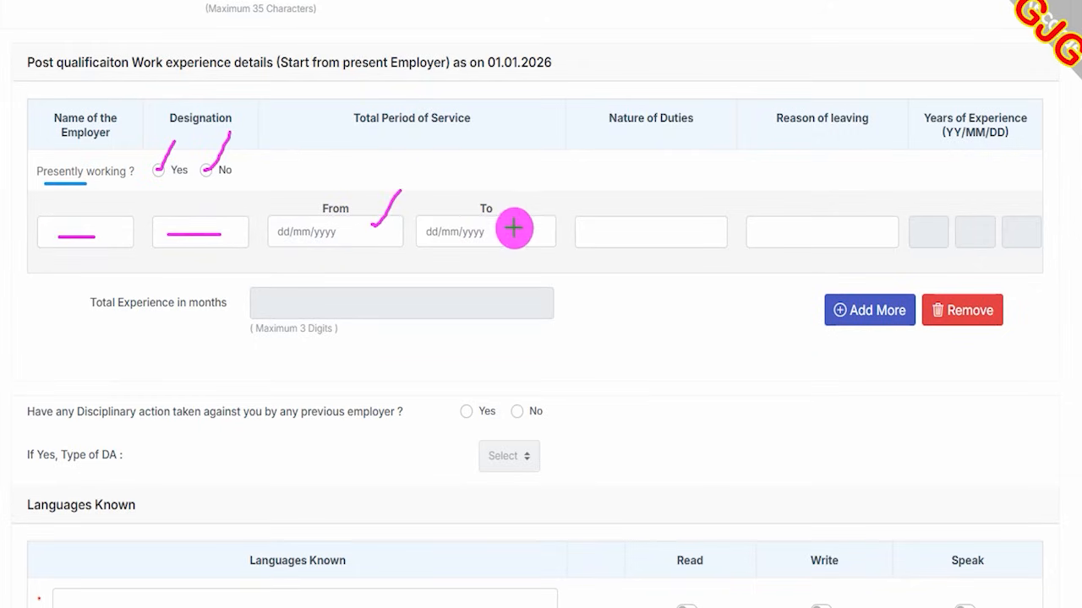
pyautogui.moveTo(512, 226); pyautogui.dragTo(531, 190)
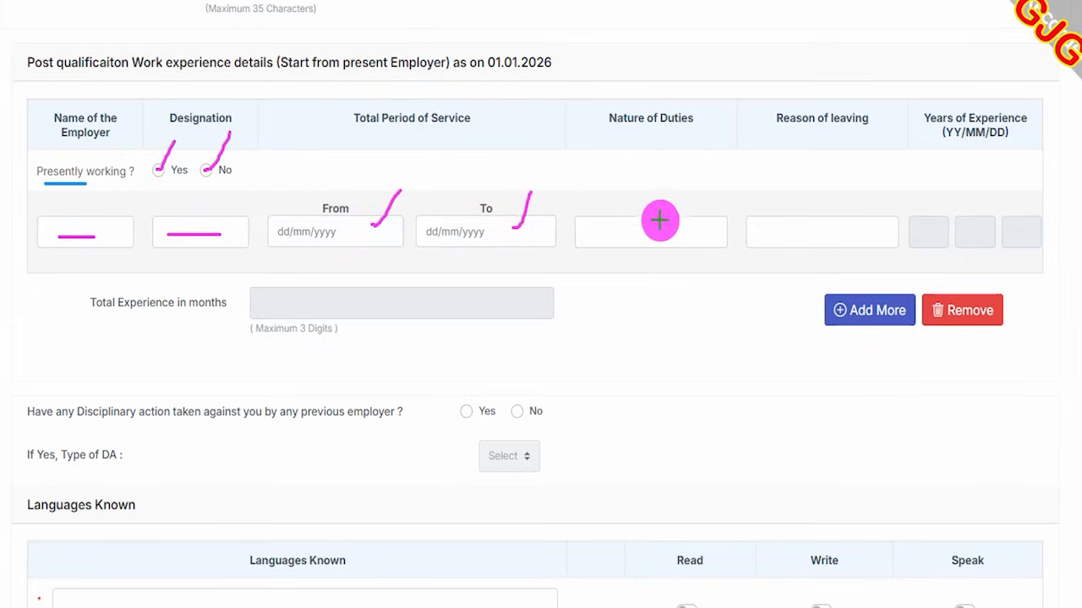
pyautogui.moveTo(623, 234); pyautogui.dragTo(683, 234)
pyautogui.moveTo(781, 232); pyautogui.dragTo(896, 232)
pyautogui.moveTo(338, 228); pyautogui.dragTo(355, 228)
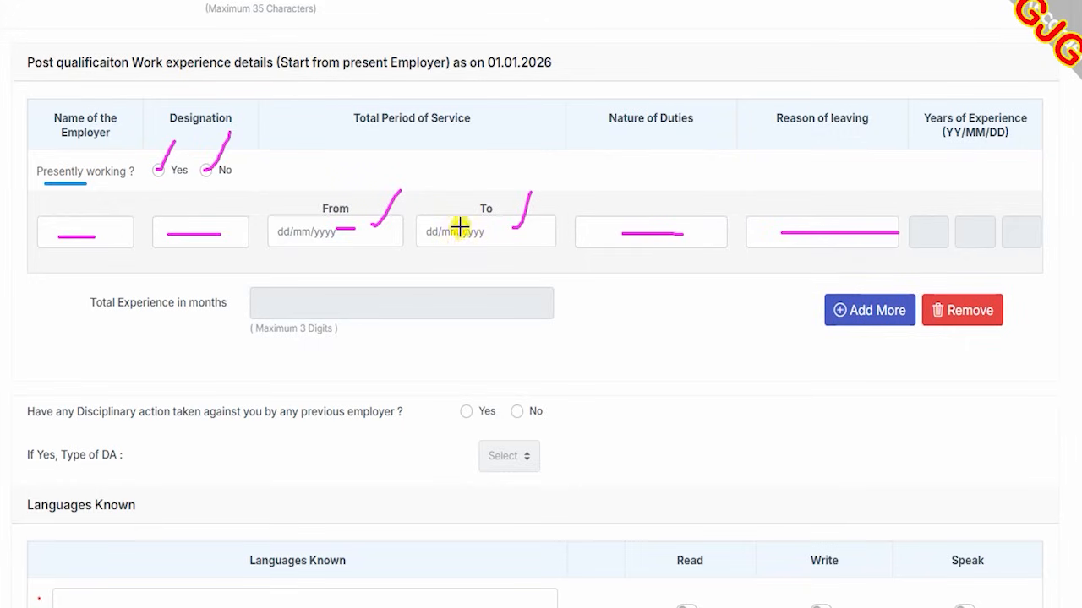
pyautogui.moveTo(1018, 237); pyautogui.dragTo(1039, 236)
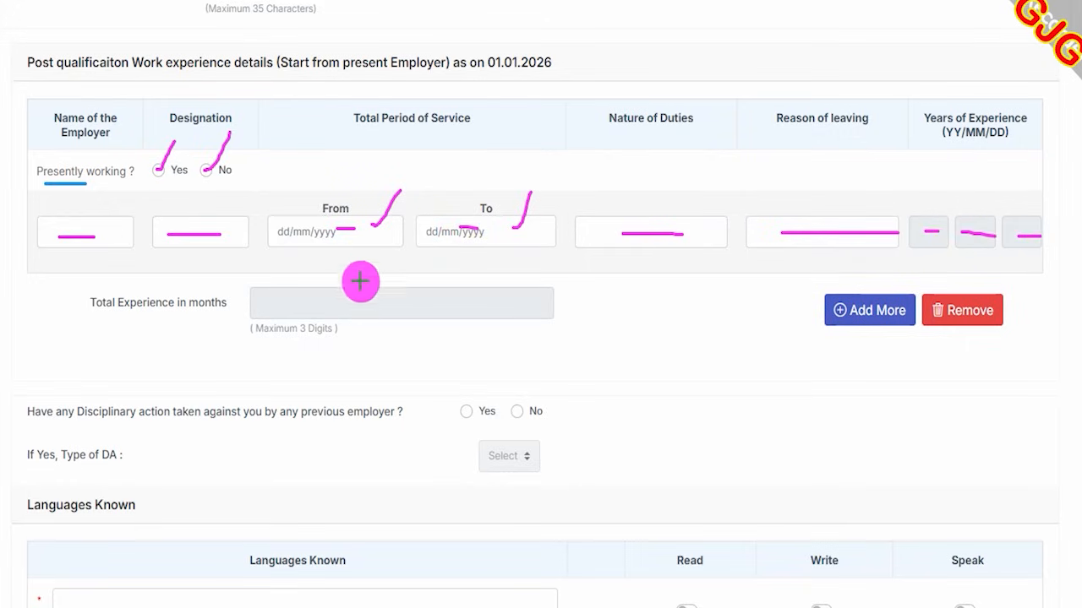
pyautogui.moveTo(282, 307); pyautogui.dragTo(469, 312)
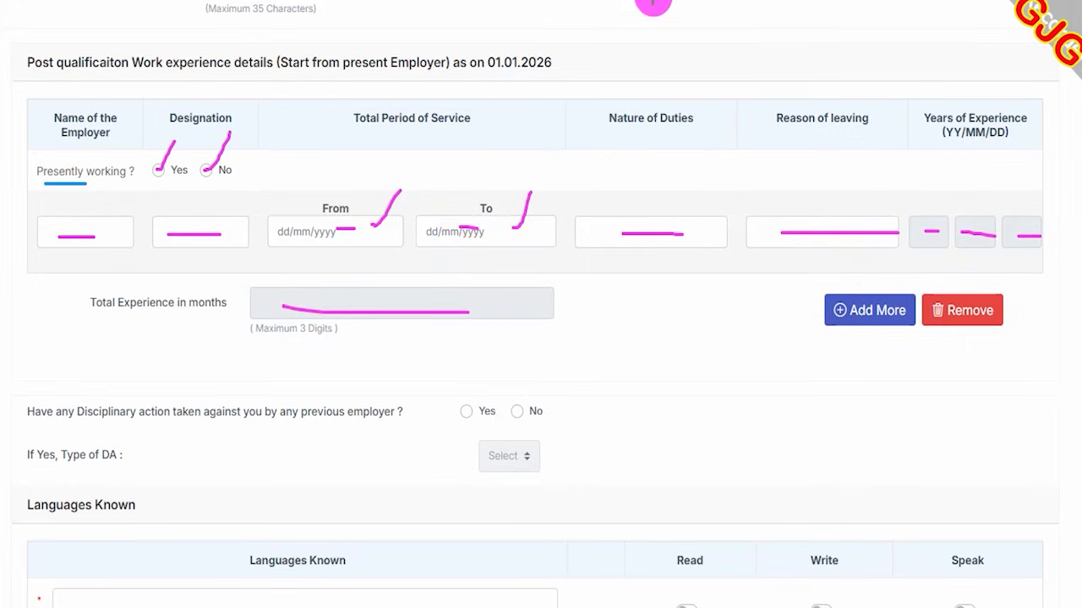
pyautogui.moveTo(647, 367); pyautogui.dragTo(811, 321)
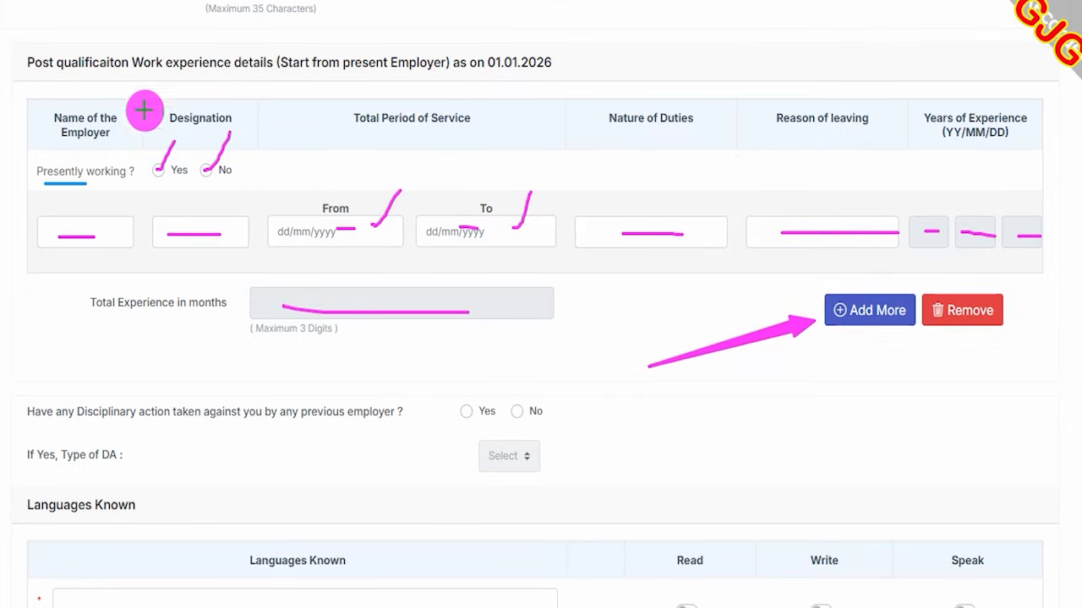
pyautogui.moveTo(8, 89)
pyautogui.mouseDown()
pyautogui.moveTo(954, 200)
pyautogui.moveTo(1057, 273)
pyautogui.moveTo(1058, 372)
pyautogui.mouseUp()
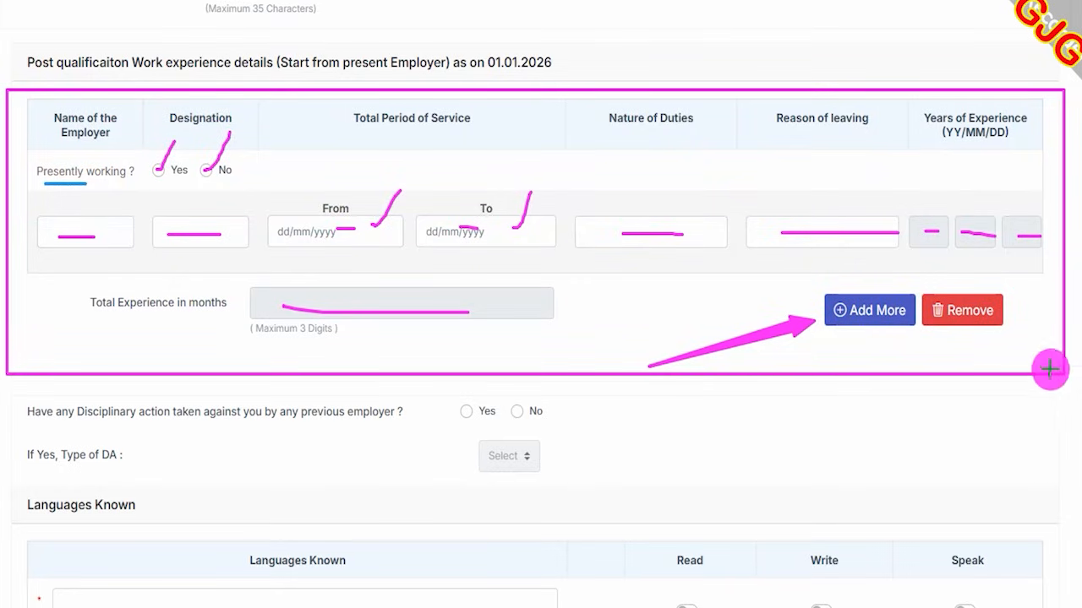
pyautogui.moveTo(1055, 164)
pyautogui.mouseDown()
pyautogui.moveTo(1030, 236)
pyautogui.moveTo(1045, 203)
pyautogui.mouseUp()
pyautogui.moveTo(917, 285)
pyautogui.mouseDown()
pyautogui.moveTo(961, 289)
pyautogui.moveTo(1015, 335)
pyautogui.mouseUp()
pyautogui.press('Escape')
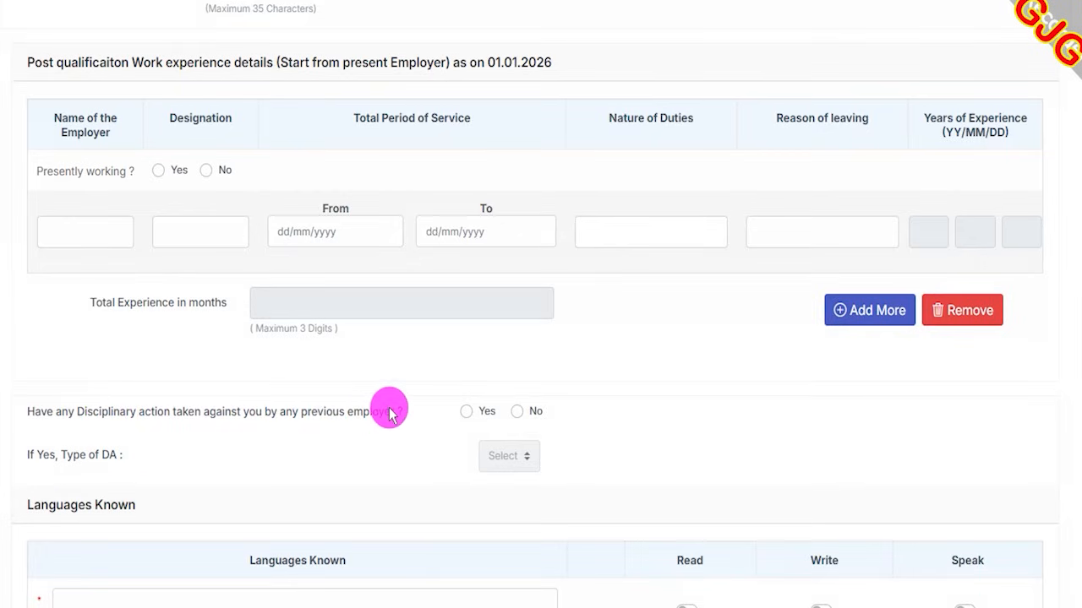
# - Check the disciplinary action type options and answer No to disciplinary action by any previous employer
pyautogui.scroll(-2, 398, 406)
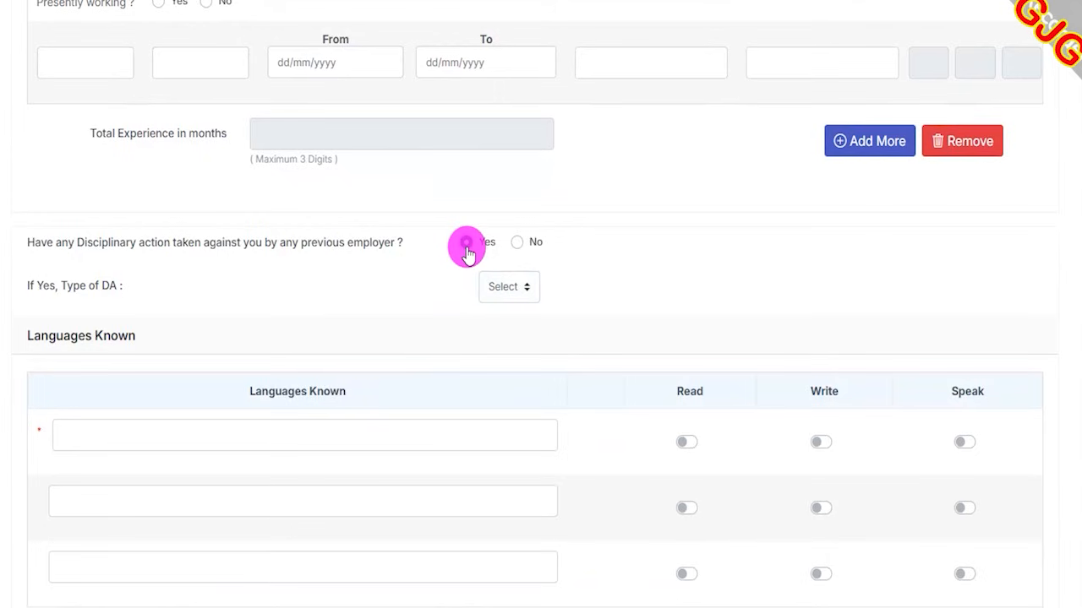
pyautogui.click(511, 288)
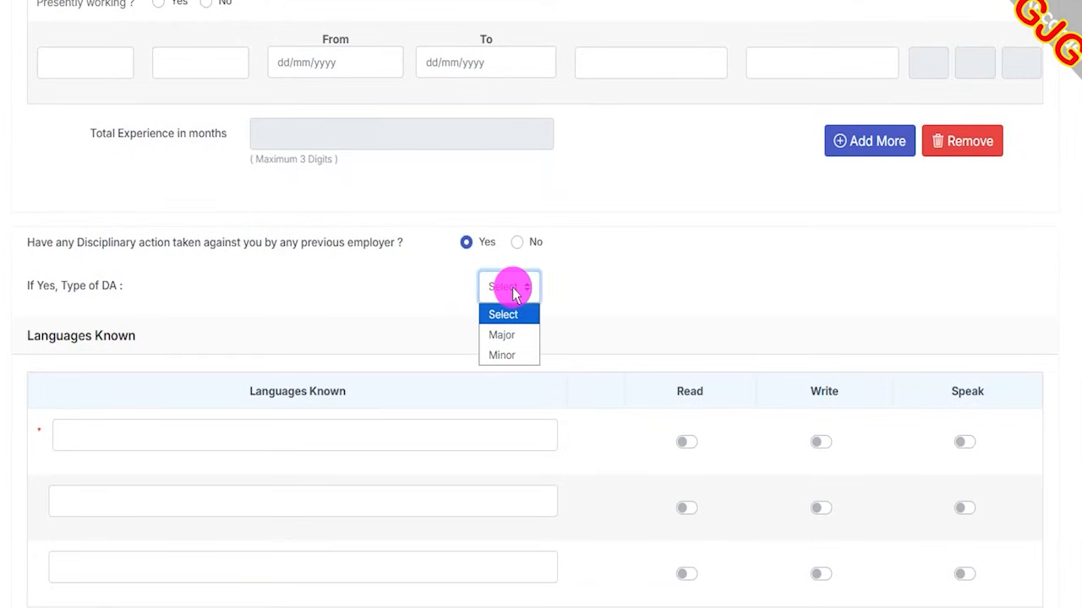
pyautogui.click(516, 246)
pyautogui.click(516, 242)
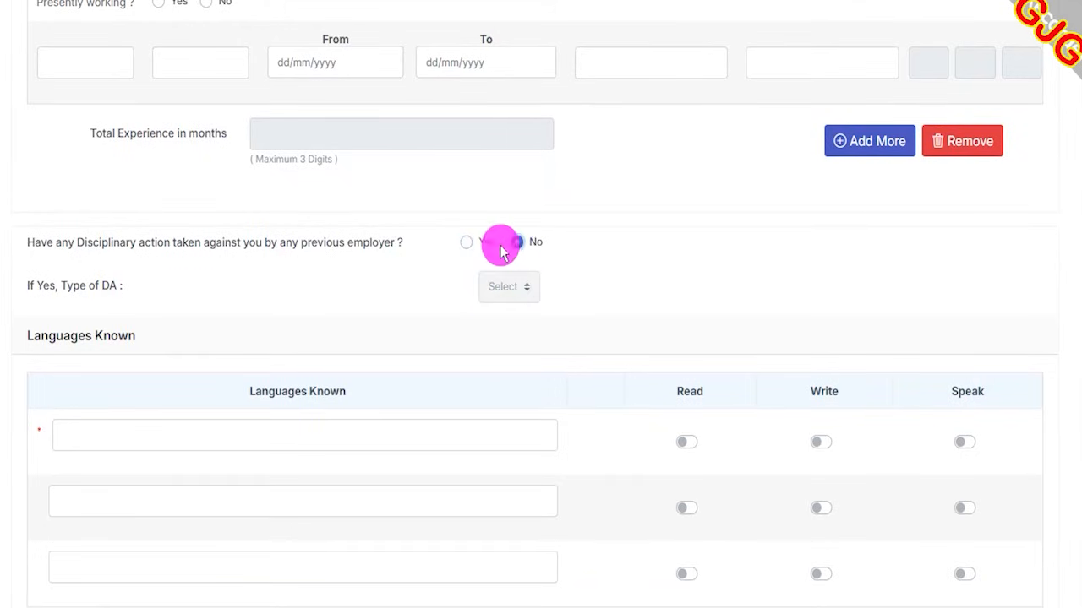
# - Enter Hindi as the first known language and enable Read, Write and Speak for it
pyautogui.scroll(-2, 338, 313)
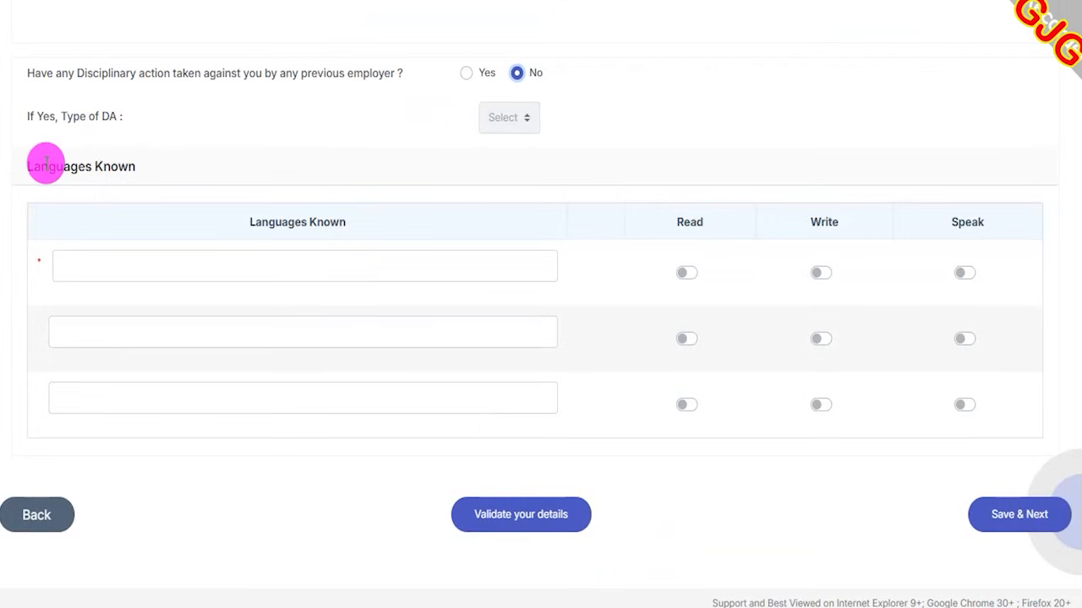
pyautogui.click(308, 272)
pyautogui.click(323, 265)
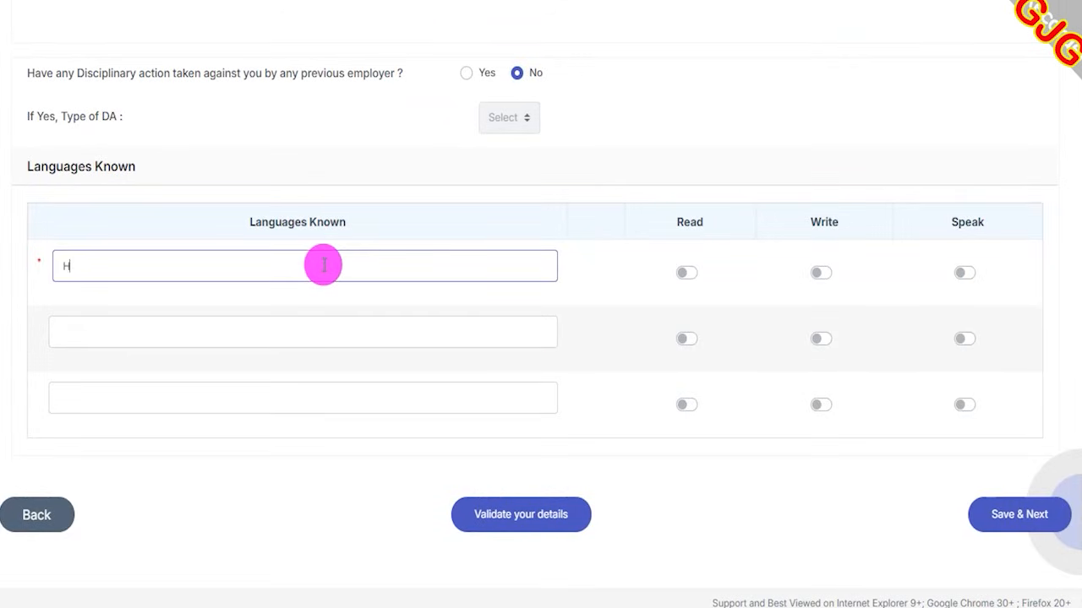
pyautogui.write('Hindi')
pyautogui.click(685, 271)
pyautogui.click(820, 273)
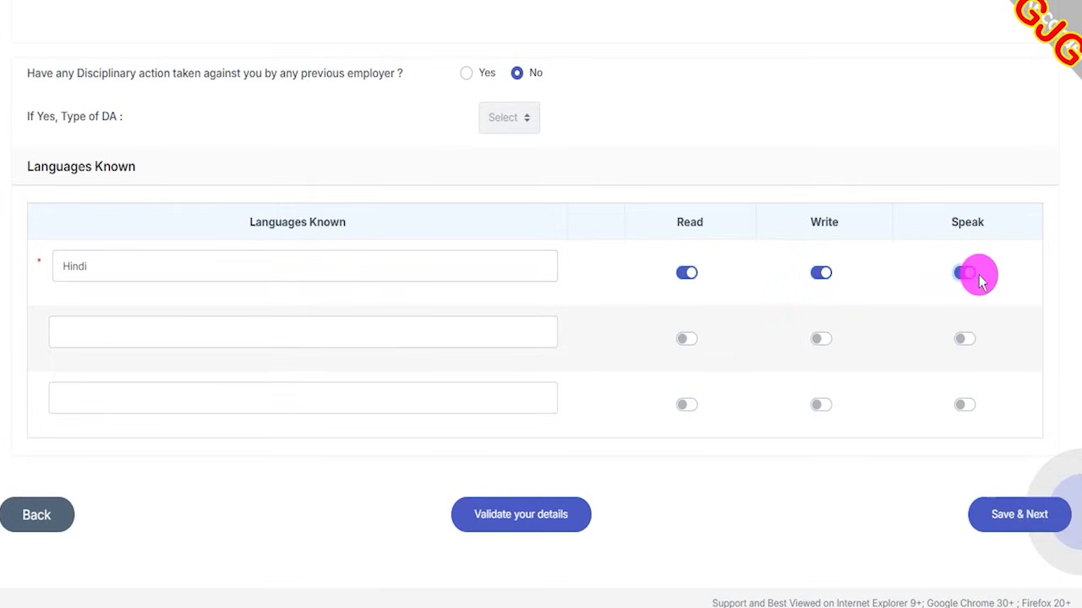
pyautogui.click(124, 340)
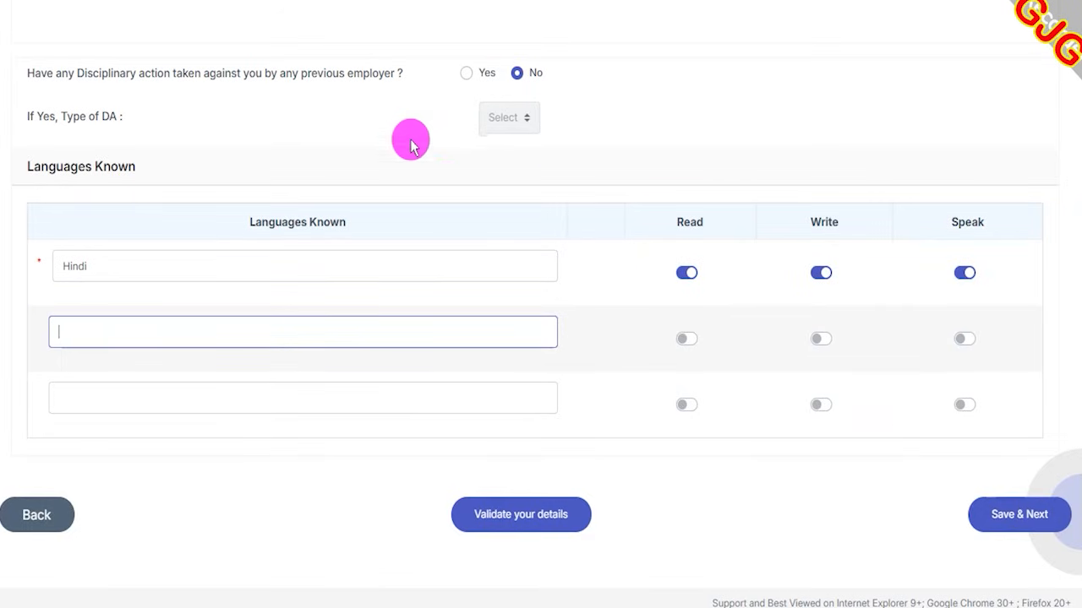
# - Validate and save the completed details to continue to the application preview
pyautogui.click(407, 5)
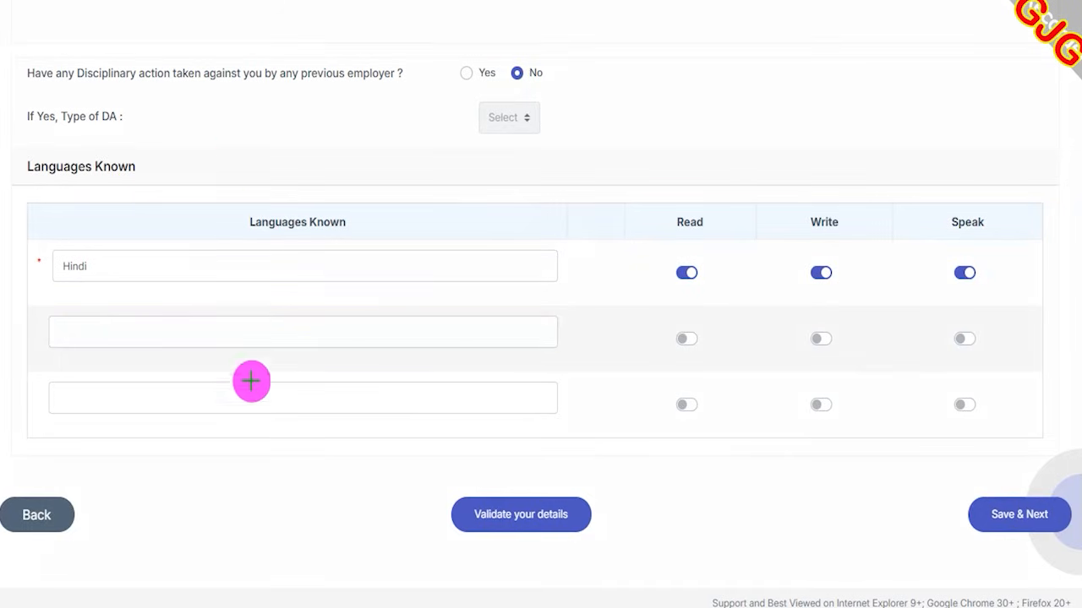
pyautogui.moveTo(197, 469); pyautogui.dragTo(450, 519)
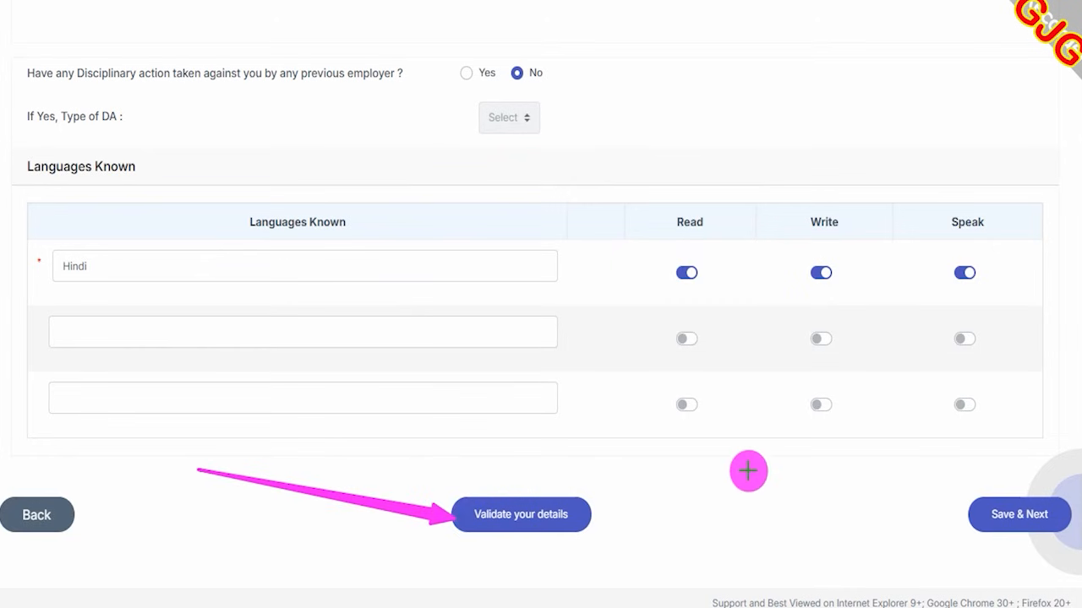
pyautogui.click(953, 509)
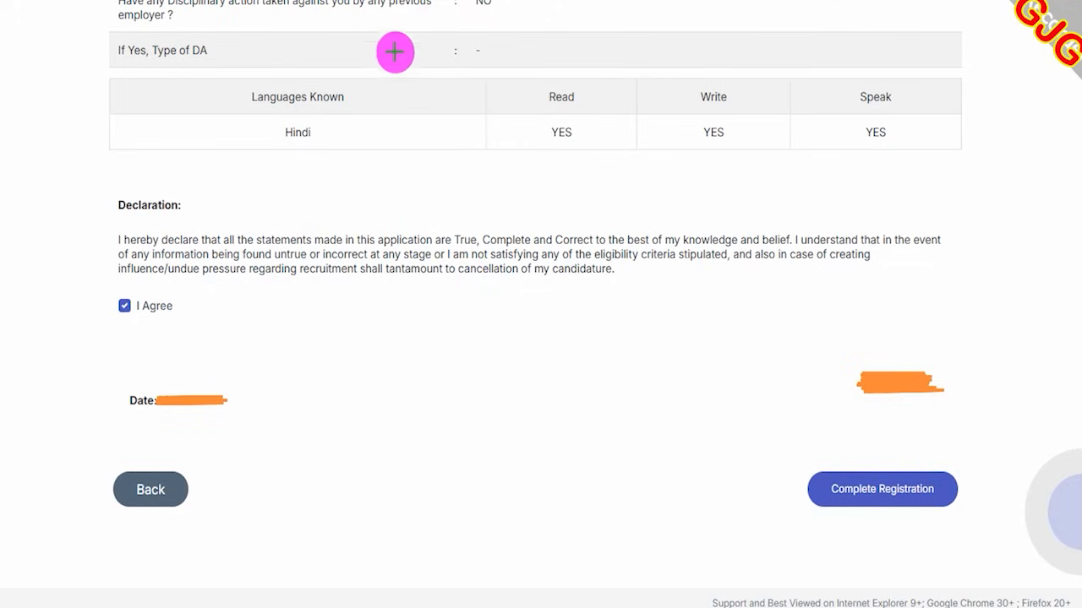
# - Review the previewed language details and the agreed declaration, and complete the registration to reach the document uploads
pyautogui.moveTo(388, 41); pyautogui.dragTo(417, 13)
pyautogui.moveTo(382, 91); pyautogui.dragTo(416, 60)
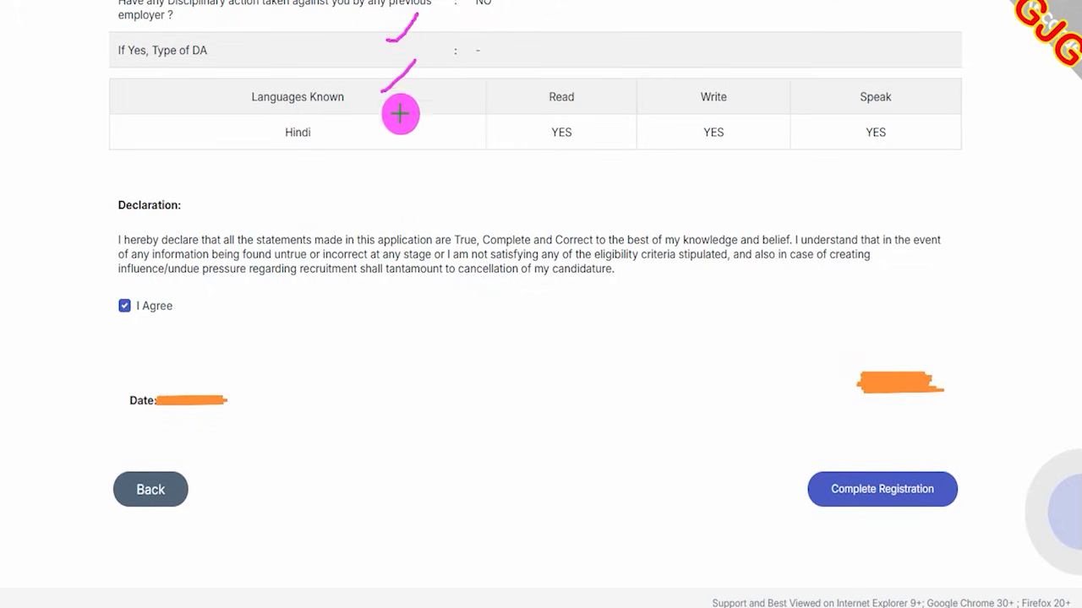
pyautogui.moveTo(393, 128); pyautogui.dragTo(443, 82)
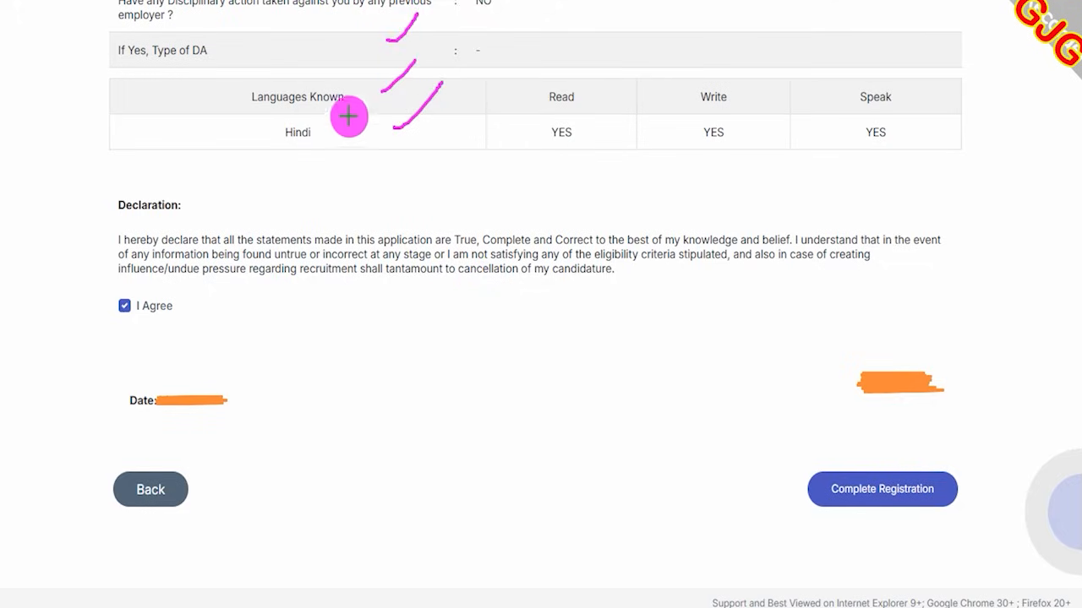
pyautogui.moveTo(121, 216); pyautogui.dragTo(235, 216)
pyautogui.moveTo(125, 317); pyautogui.dragTo(165, 274)
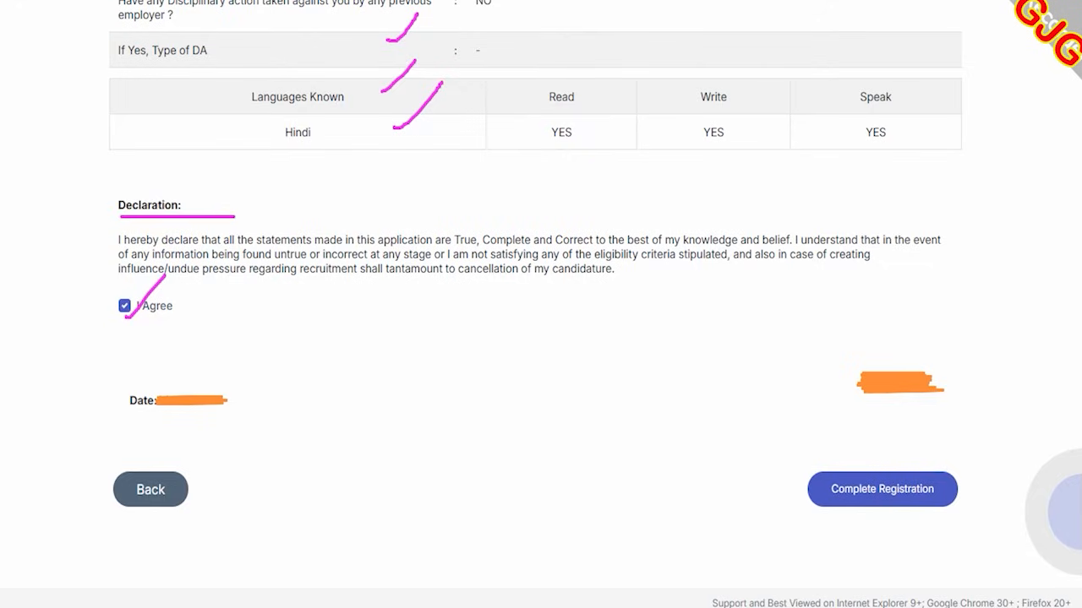
pyautogui.moveTo(634, 340)
pyautogui.mouseDown()
pyautogui.moveTo(773, 437)
pyautogui.moveTo(803, 475)
pyautogui.mouseUp()
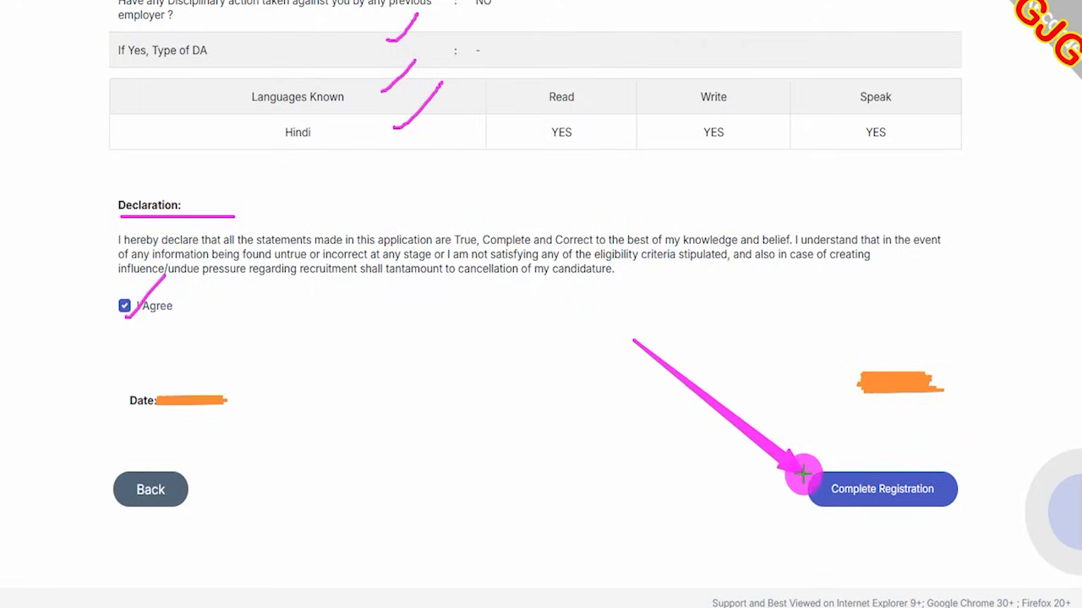
pyautogui.click(813, 481)
pyautogui.press('e')
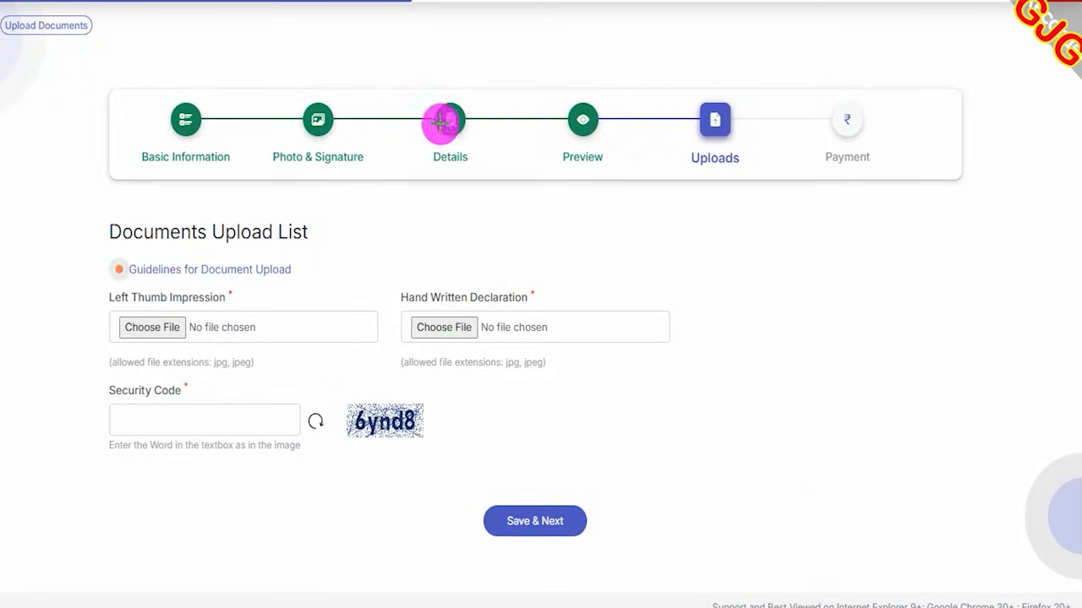
# - Mark the Left Thumb Impression and Hand Written Declaration uploads and open the guidelines for document upload
pyautogui.moveTo(93, 85); pyautogui.dragTo(150, 35)
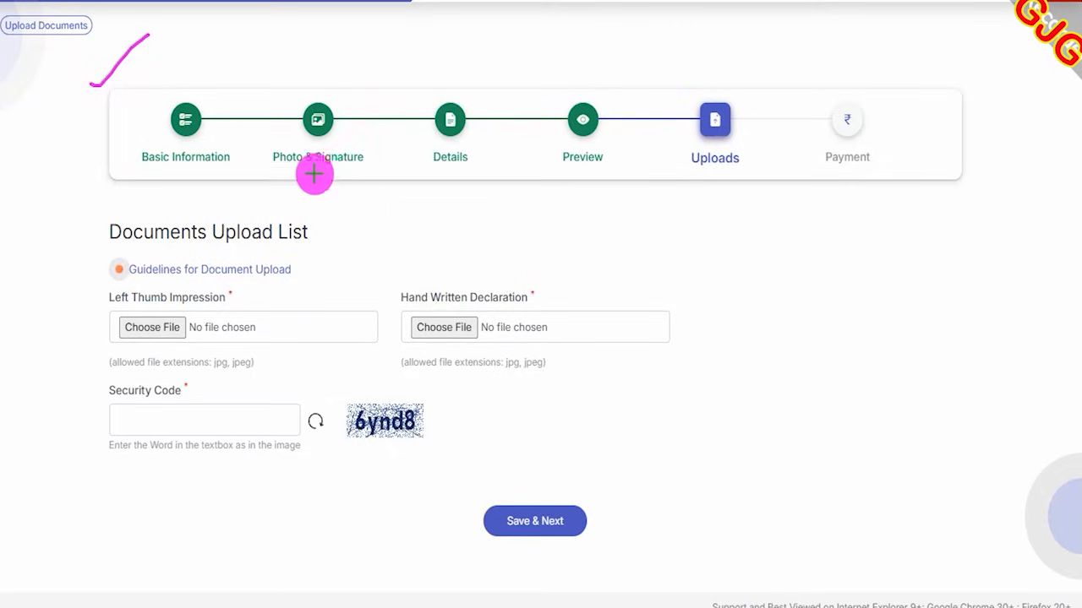
pyautogui.moveTo(244, 303); pyautogui.dragTo(260, 285)
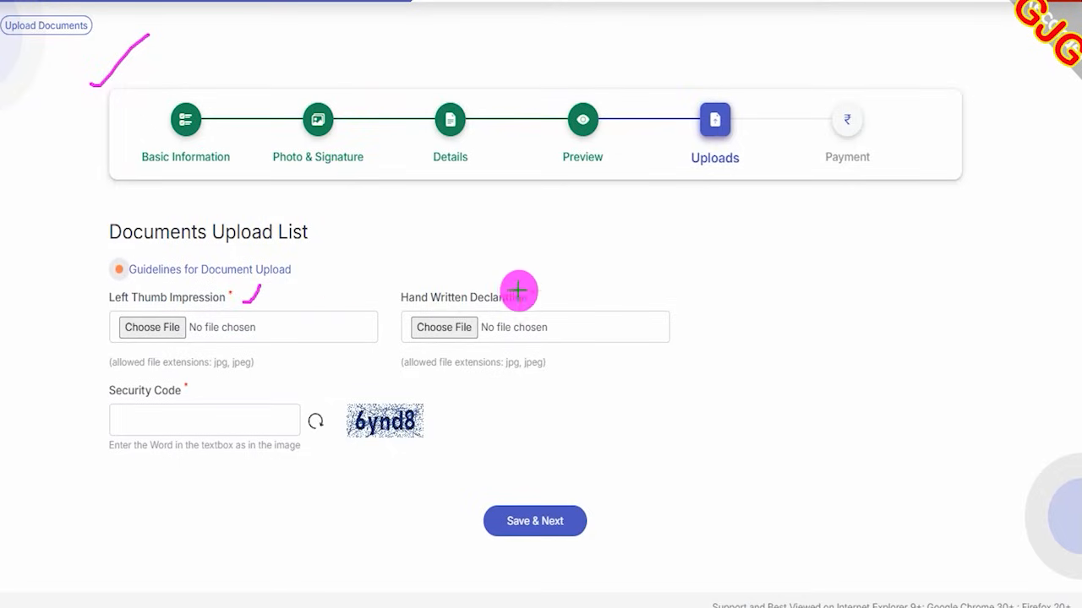
pyautogui.moveTo(549, 300); pyautogui.dragTo(582, 261)
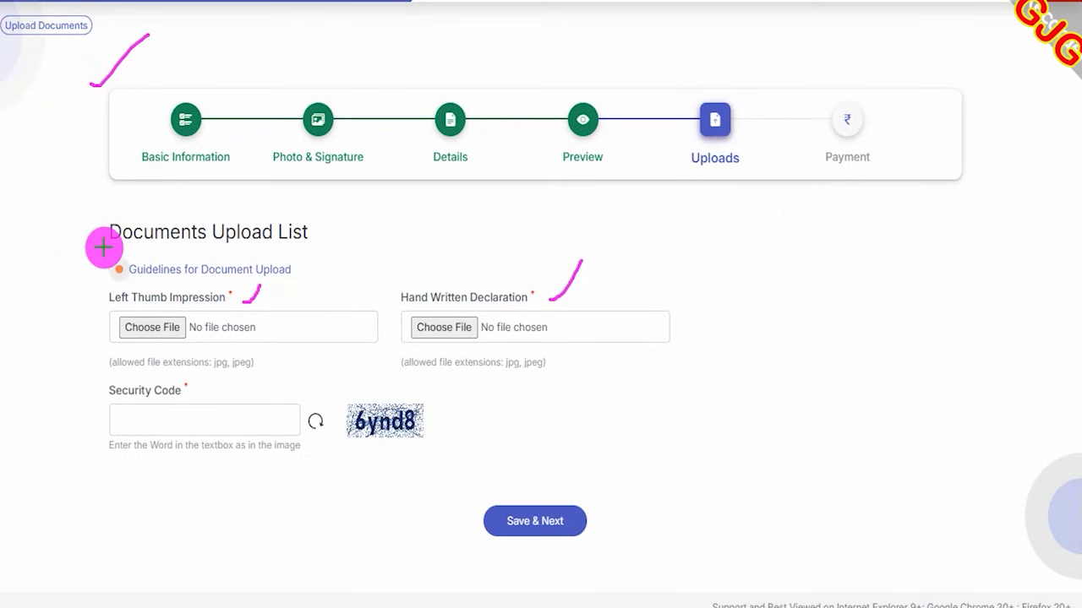
pyautogui.moveTo(94, 249)
pyautogui.mouseDown()
pyautogui.moveTo(239, 282)
pyautogui.moveTo(301, 284)
pyautogui.mouseUp()
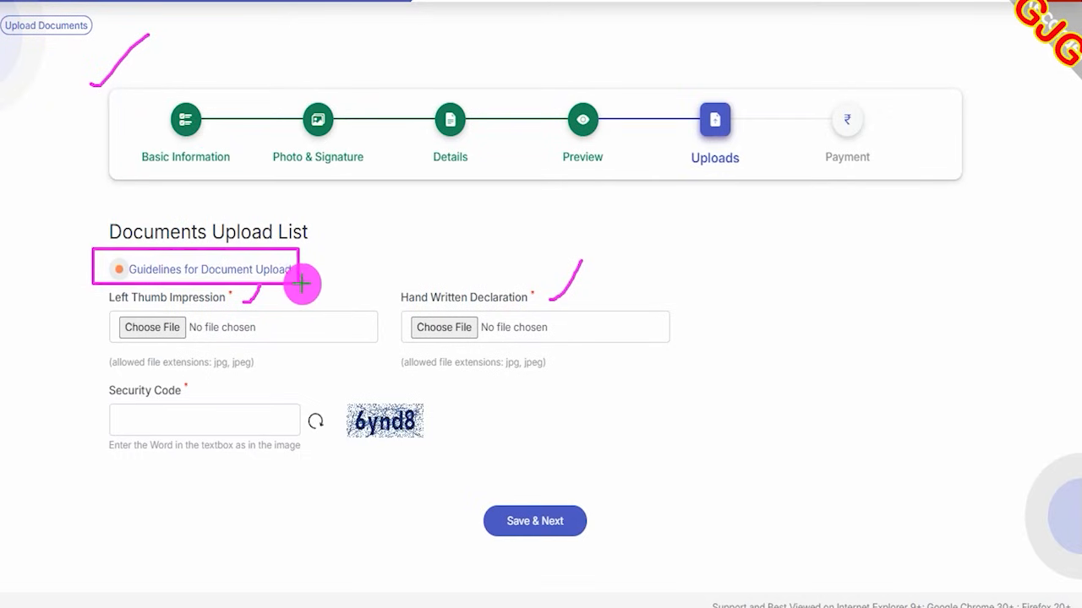
pyautogui.press('e')
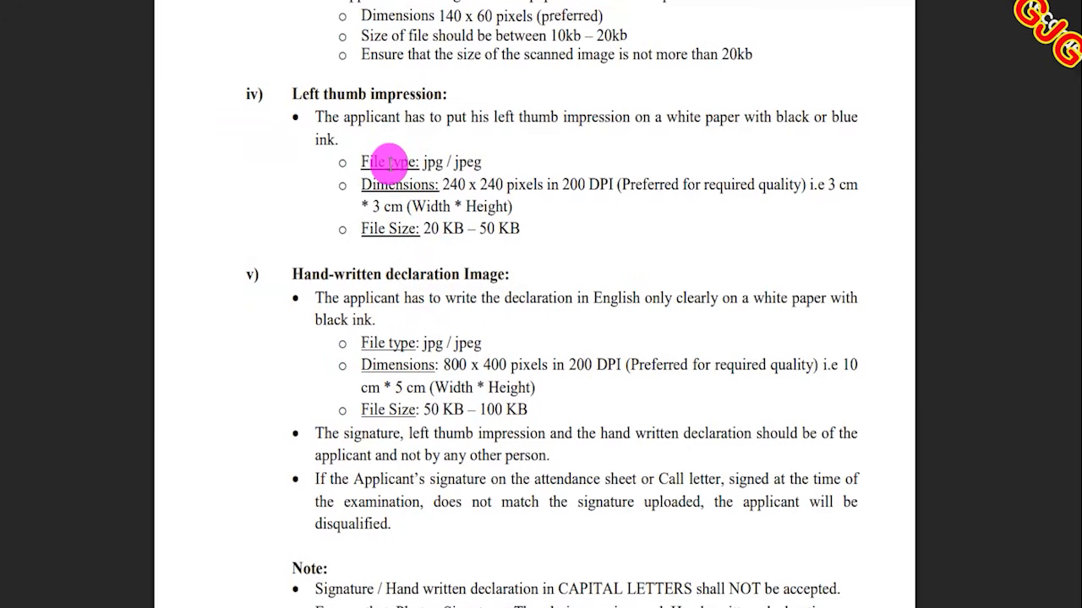
# - Review the left thumb impression's required file type, pixel dimensions and file size in the upload guidelines
pyautogui.moveTo(301, 94); pyautogui.dragTo(397, 96)
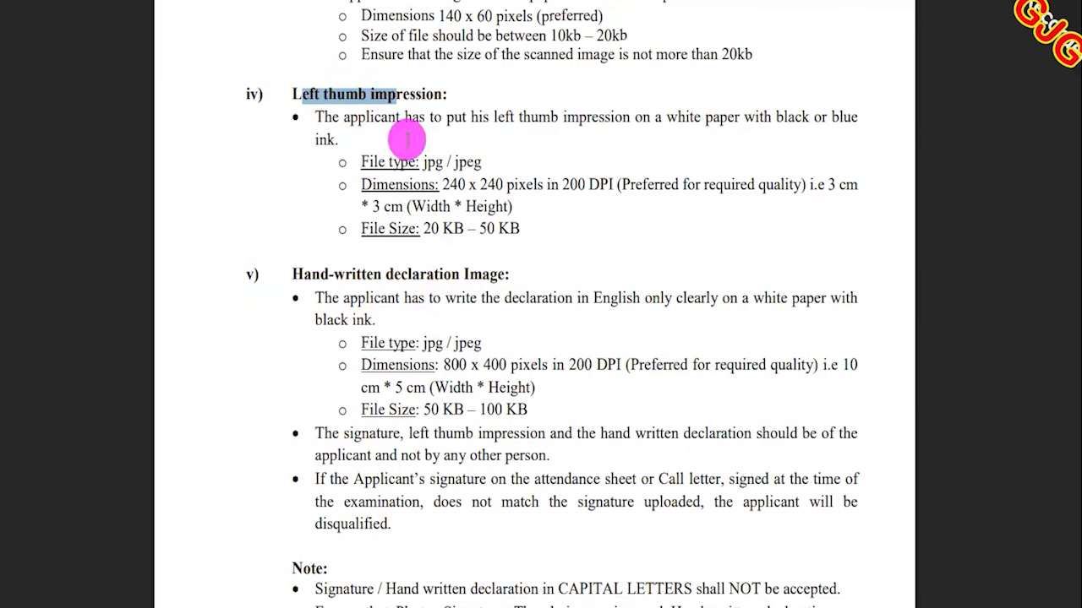
pyautogui.click(456, 185)
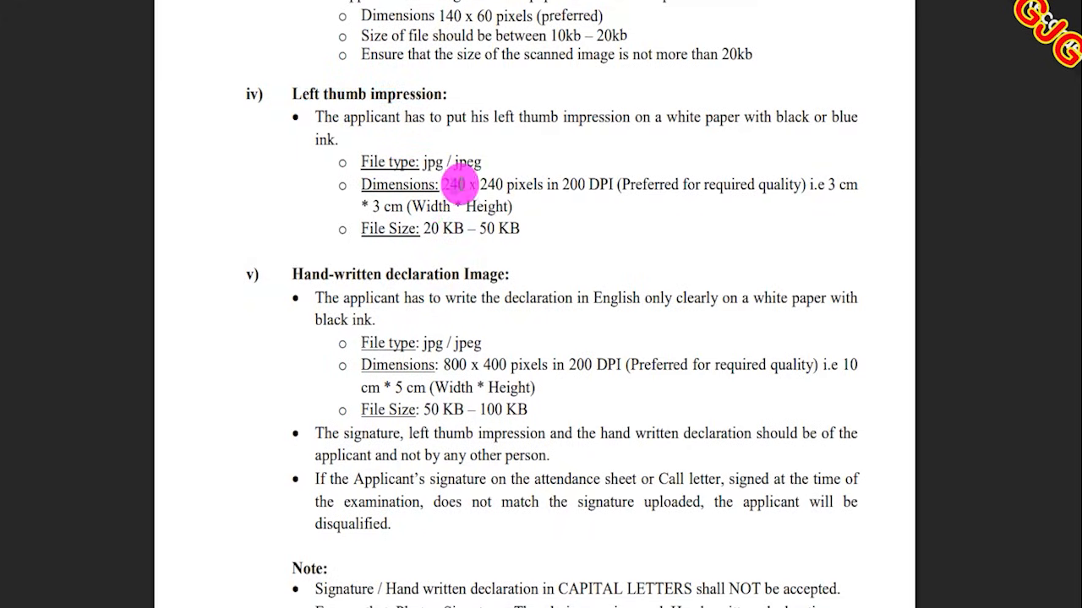
pyautogui.moveTo(477, 183); pyautogui.dragTo(513, 186)
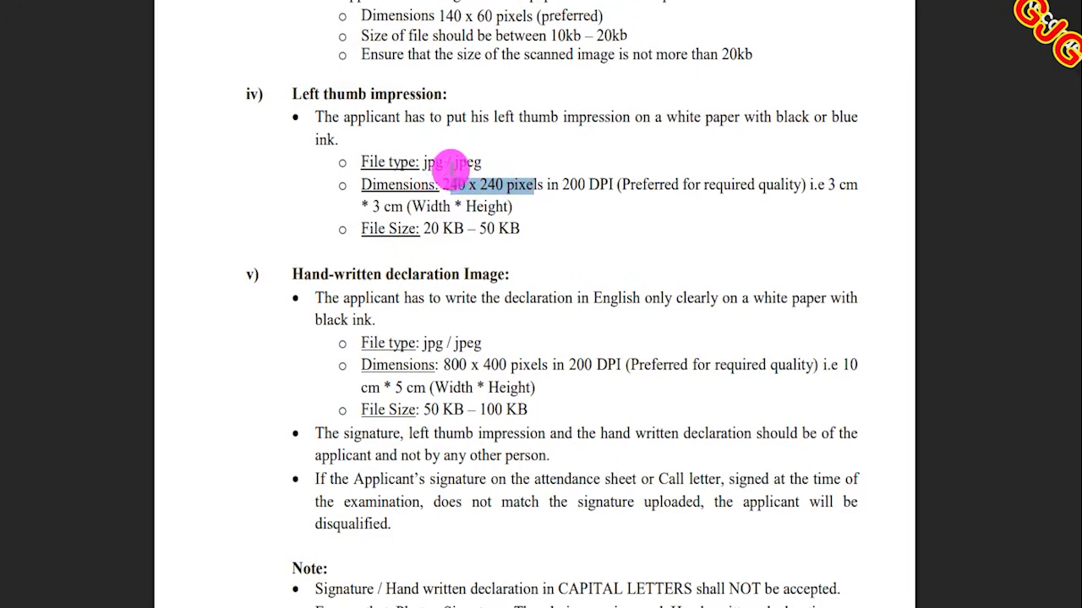
pyautogui.moveTo(425, 163); pyautogui.dragTo(469, 163)
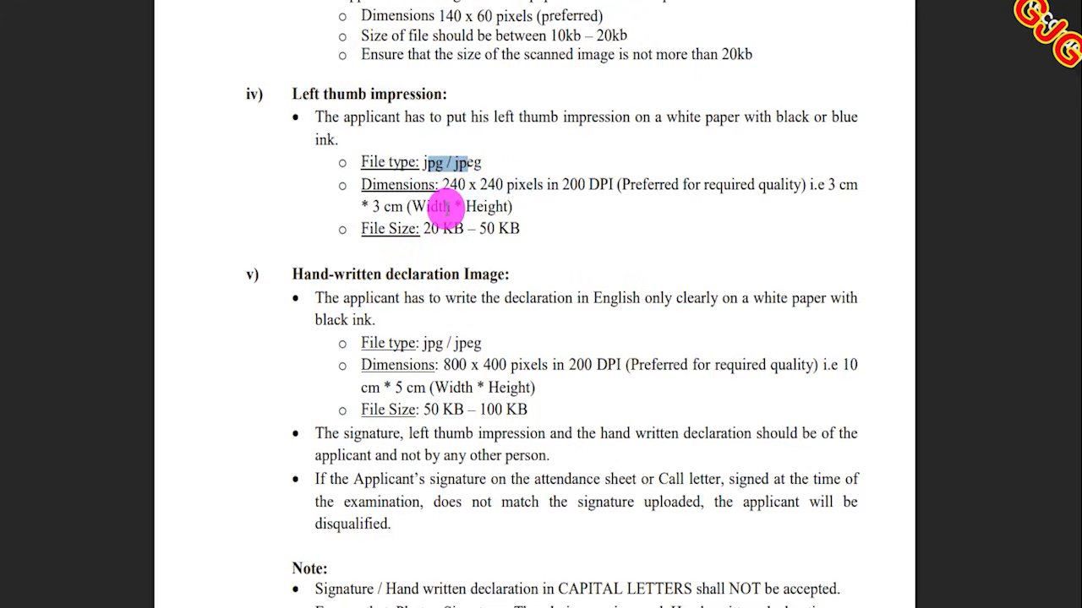
pyautogui.moveTo(429, 228); pyautogui.dragTo(507, 228)
# - Review the hand-written declaration's language, paper, file type, dimension and size rules, and recheck the thumb impression's paper and ink requirements
pyautogui.moveTo(319, 275); pyautogui.dragTo(436, 274)
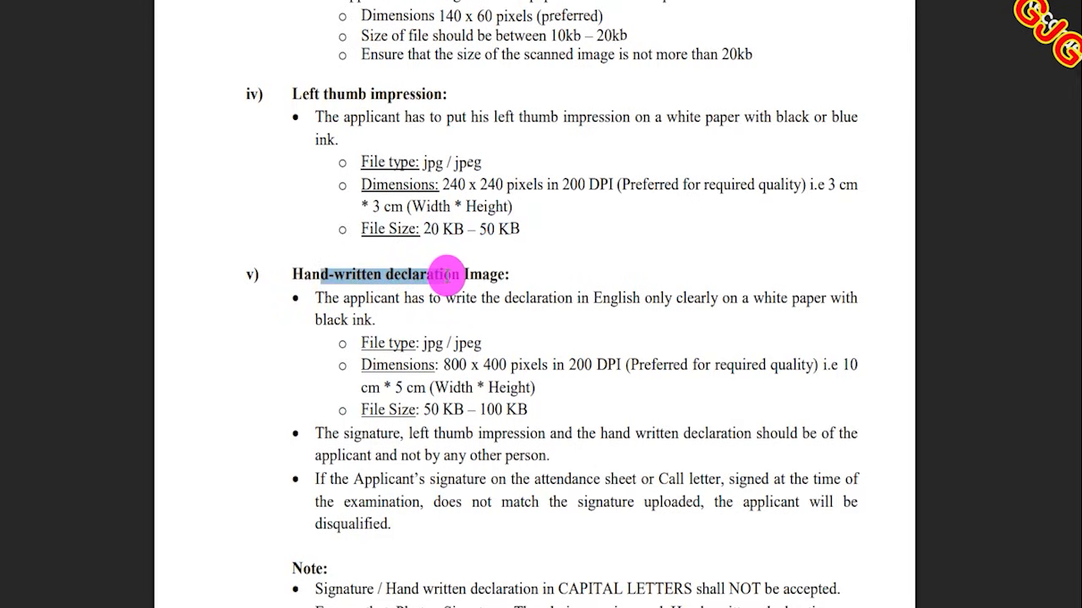
pyautogui.moveTo(594, 298); pyautogui.dragTo(661, 300)
pyautogui.moveTo(763, 299); pyautogui.dragTo(808, 299)
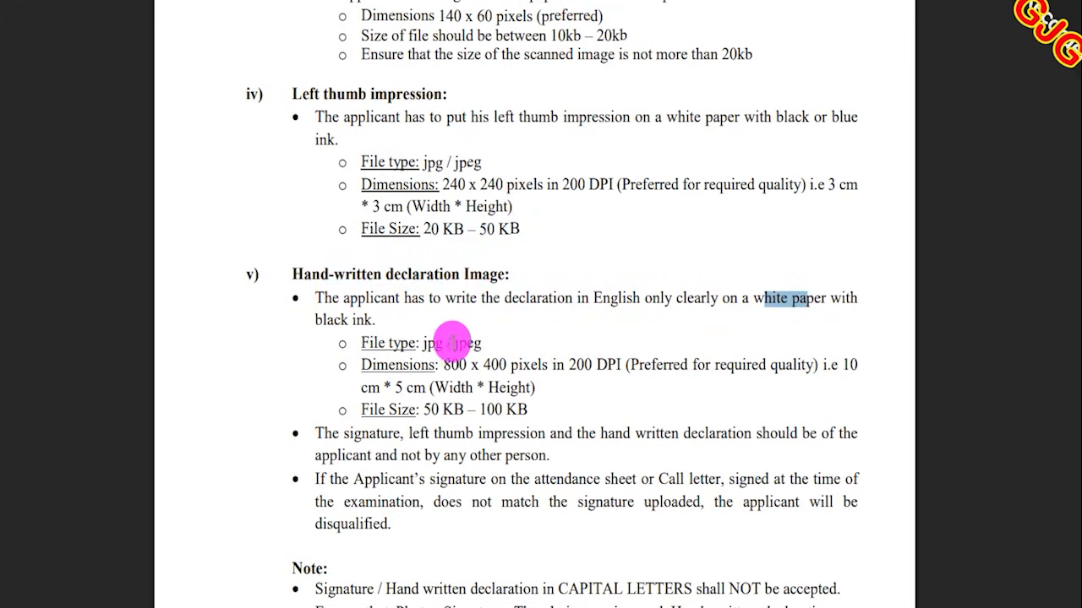
pyautogui.moveTo(424, 343); pyautogui.dragTo(556, 365)
pyautogui.moveTo(431, 410); pyautogui.dragTo(501, 410)
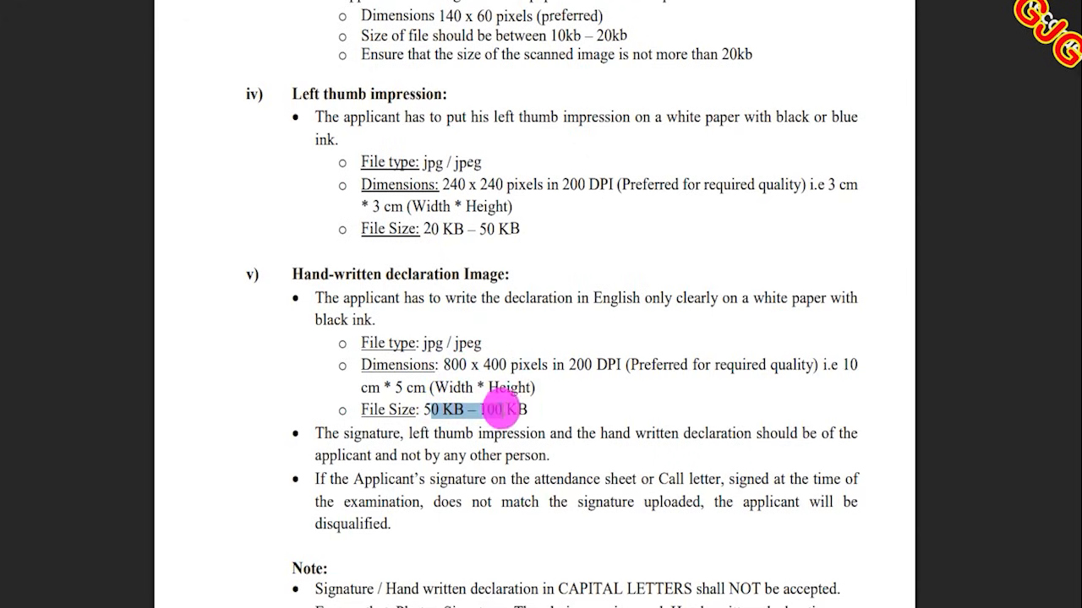
pyautogui.moveTo(329, 274); pyautogui.dragTo(429, 274)
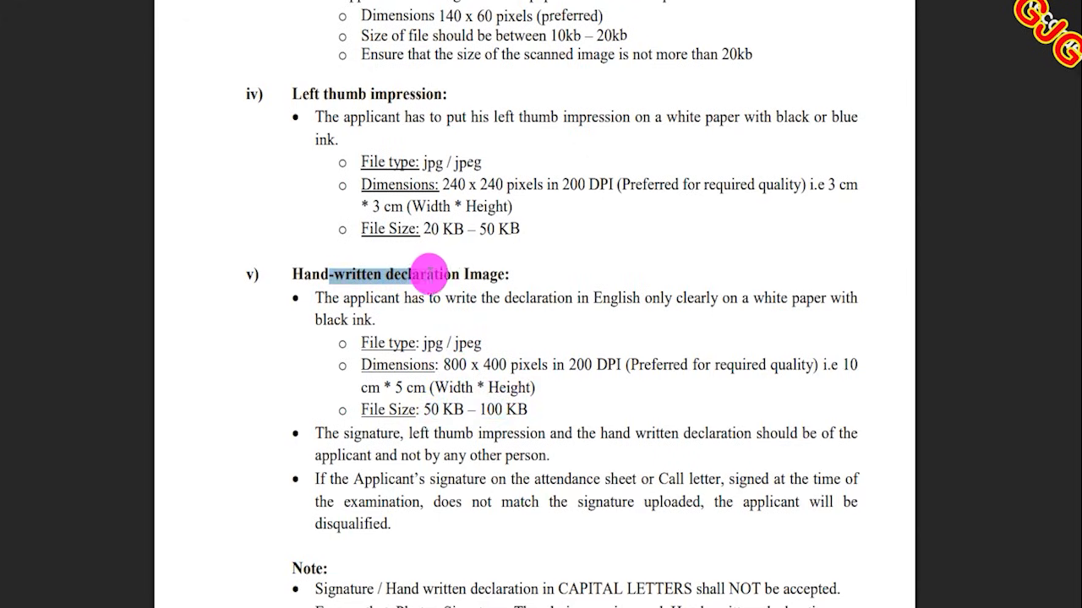
pyautogui.moveTo(360, 94); pyautogui.dragTo(389, 94)
pyautogui.moveTo(677, 117); pyautogui.dragTo(824, 117)
pyautogui.click(512, 211)
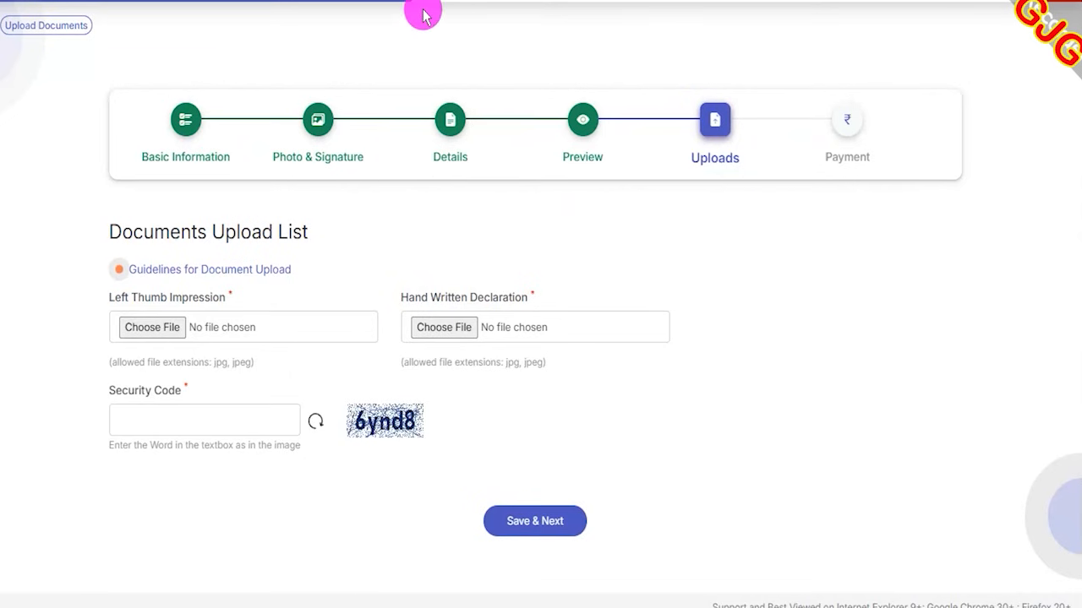
# - Mark both document upload fields and the security code on the uploads page, and save to continue to payment
pyautogui.moveTo(188, 328); pyautogui.dragTo(233, 280)
pyautogui.moveTo(478, 325); pyautogui.dragTo(514, 272)
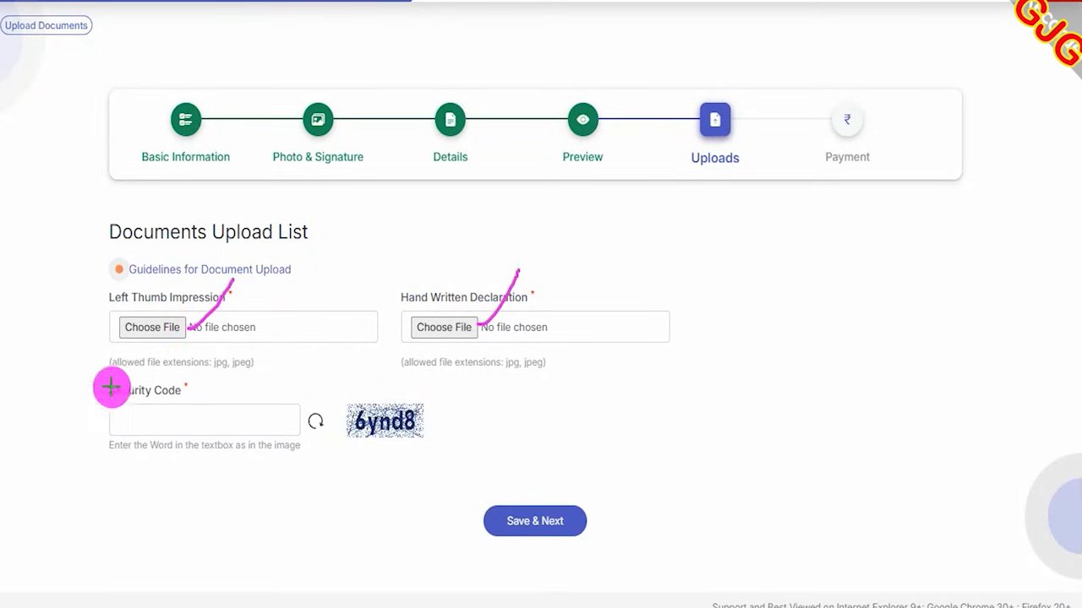
pyautogui.moveTo(251, 295); pyautogui.dragTo(315, 250)
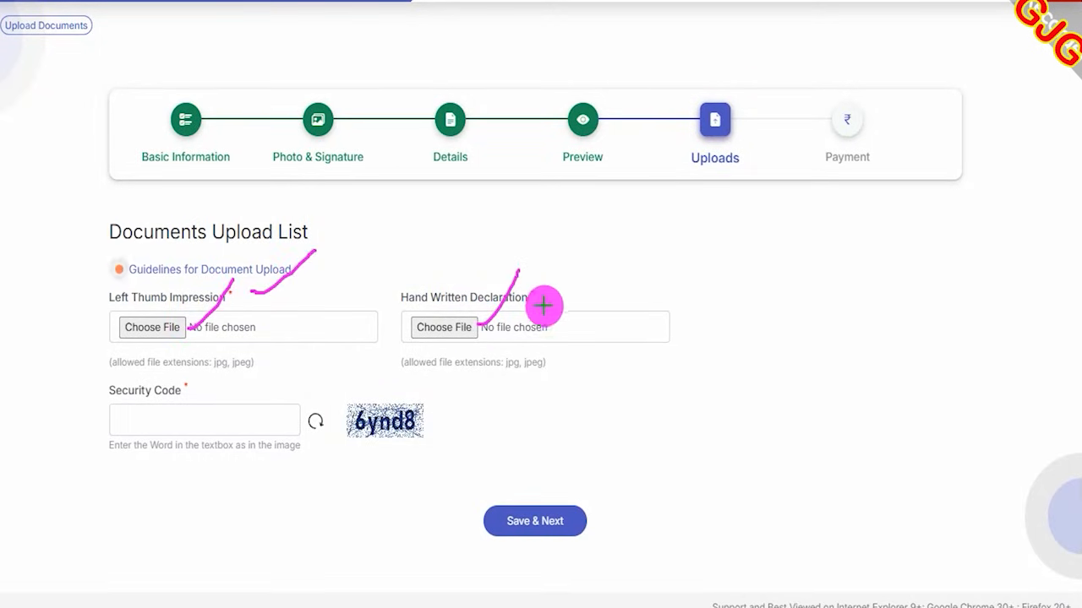
pyautogui.moveTo(541, 301); pyautogui.dragTo(587, 260)
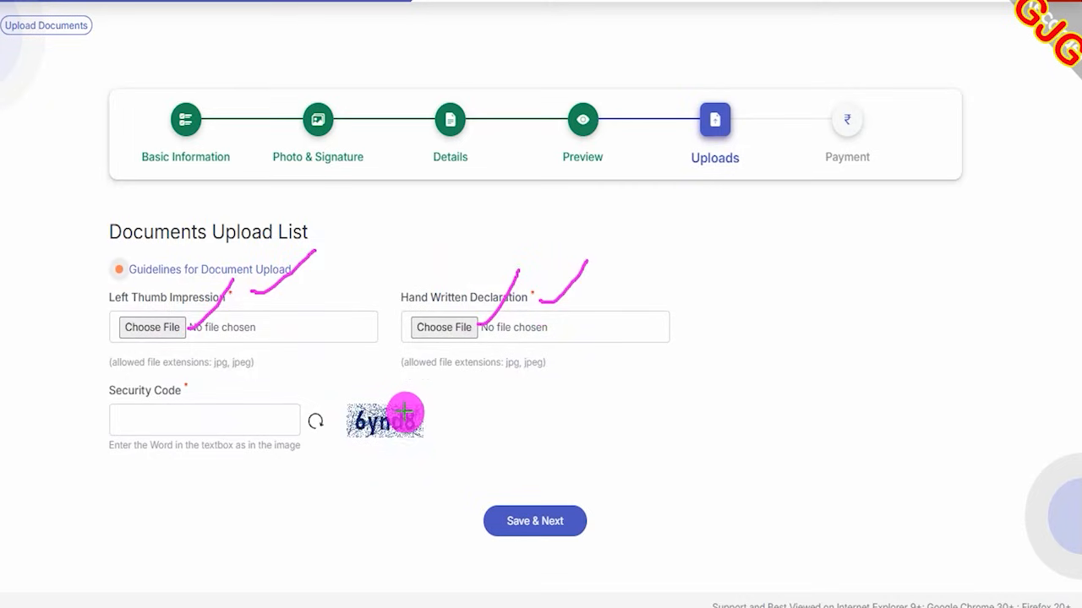
pyautogui.moveTo(411, 398)
pyautogui.mouseDown()
pyautogui.moveTo(350, 403)
pyautogui.moveTo(395, 435)
pyautogui.moveTo(406, 398)
pyautogui.mouseUp()
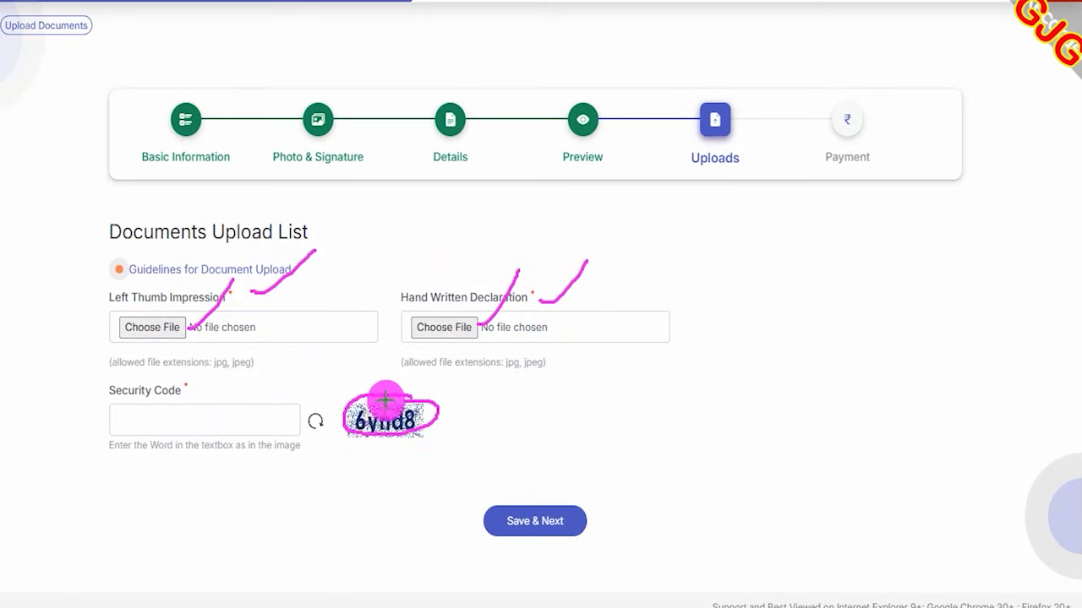
pyautogui.moveTo(245, 416); pyautogui.dragTo(312, 341)
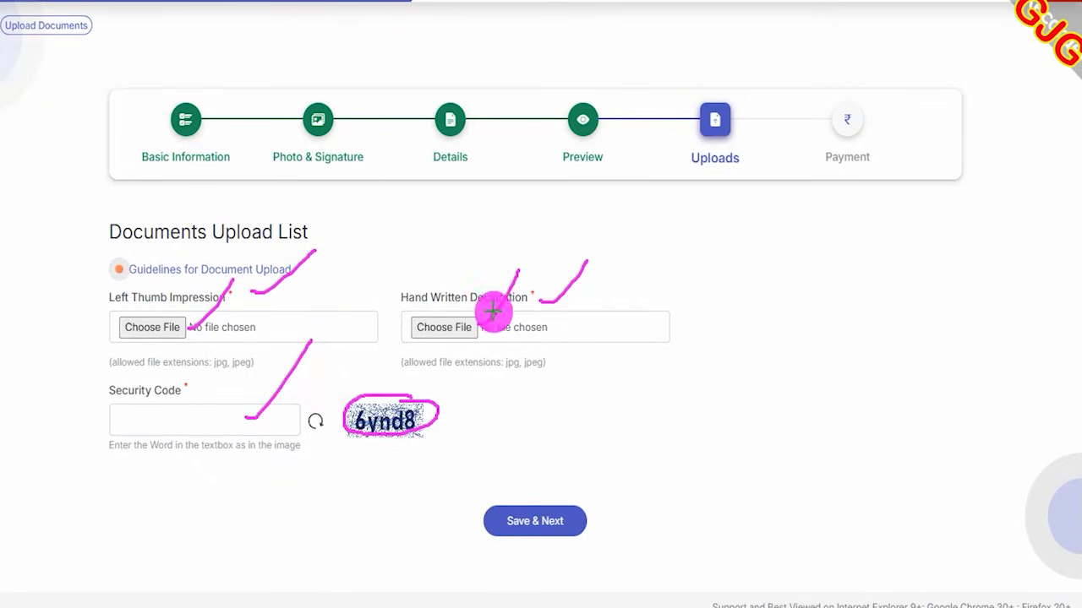
pyautogui.moveTo(720, 343); pyautogui.dragTo(589, 502)
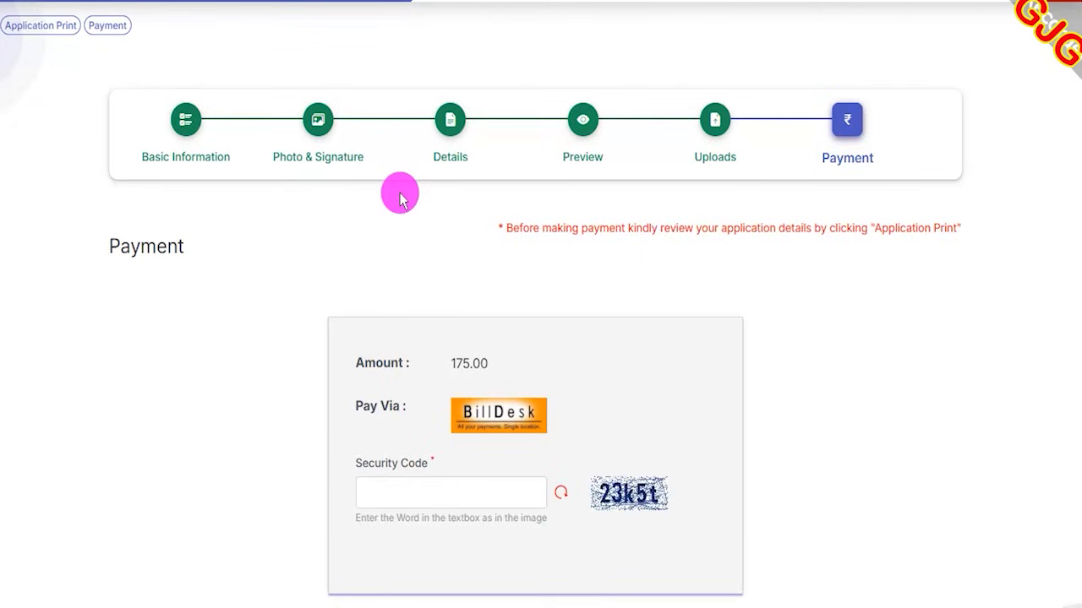
# - Mark the Application Print option, payment amount and security code on the payment page, and clear the annotations
pyautogui.moveTo(372, 237); pyautogui.dragTo(413, 177)
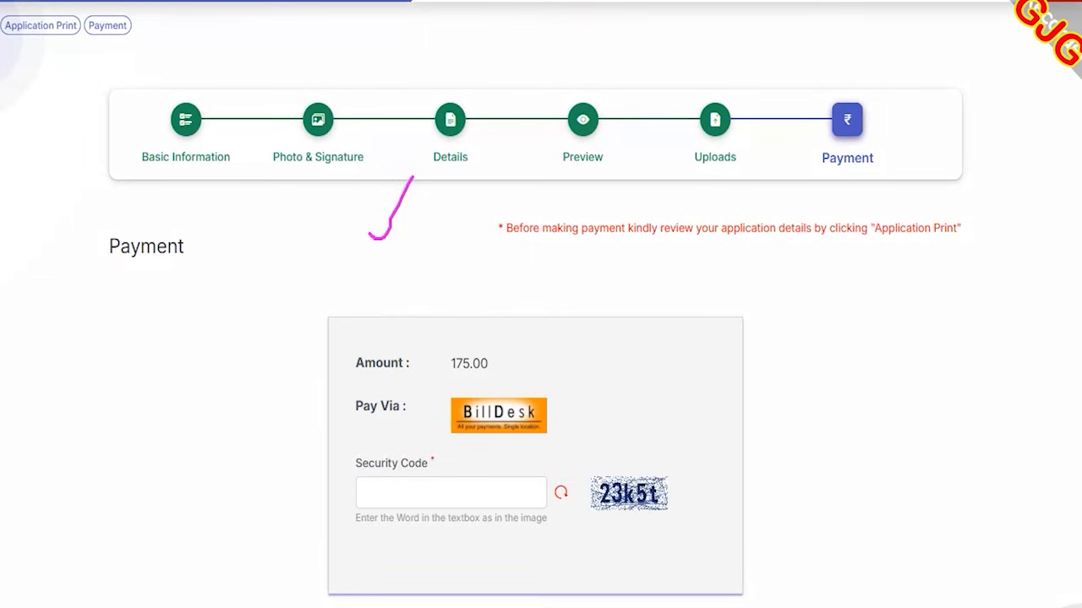
pyautogui.moveTo(8, 234); pyautogui.dragTo(45, 42)
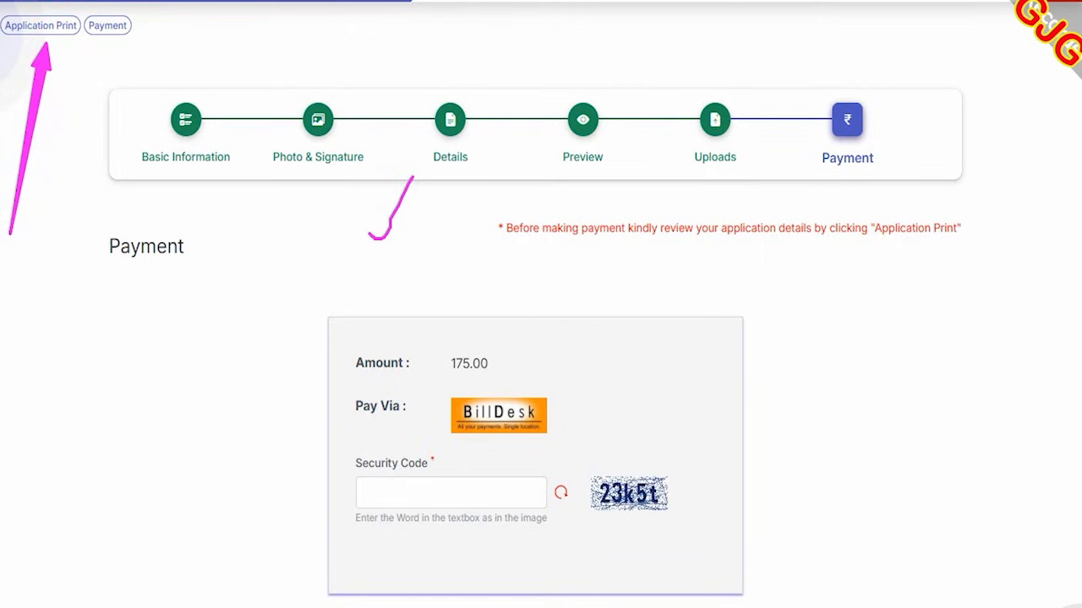
pyautogui.moveTo(502, 342)
pyautogui.mouseDown()
pyautogui.moveTo(461, 328)
pyautogui.moveTo(429, 365)
pyautogui.moveTo(458, 380)
pyautogui.moveTo(501, 368)
pyautogui.mouseUp()
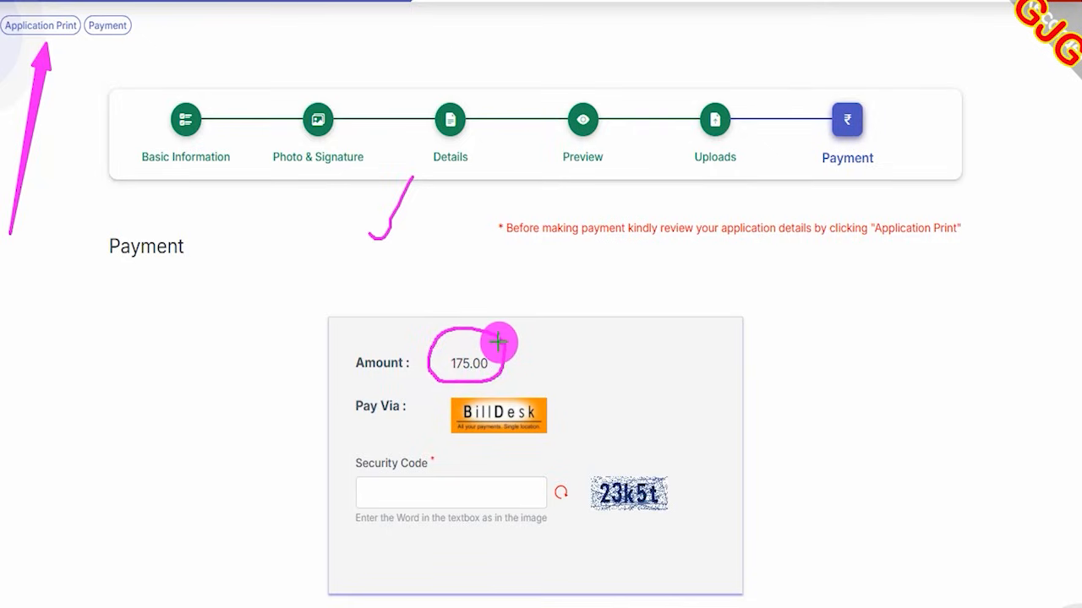
pyautogui.moveTo(493, 362); pyautogui.dragTo(539, 302)
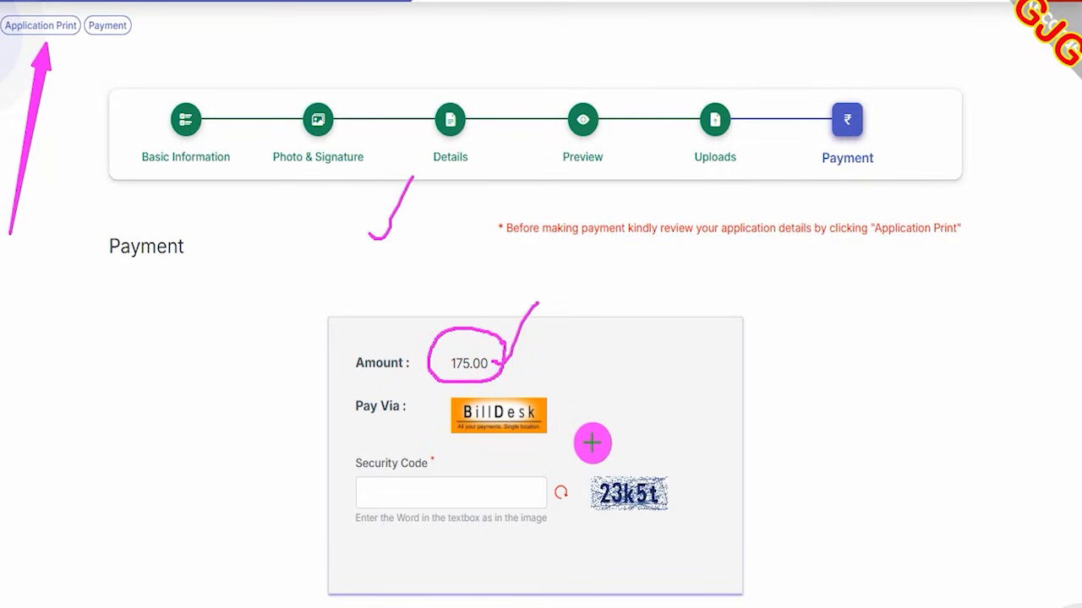
pyautogui.moveTo(622, 464)
pyautogui.mouseDown()
pyautogui.moveTo(652, 533)
pyautogui.moveTo(580, 465)
pyautogui.mouseUp()
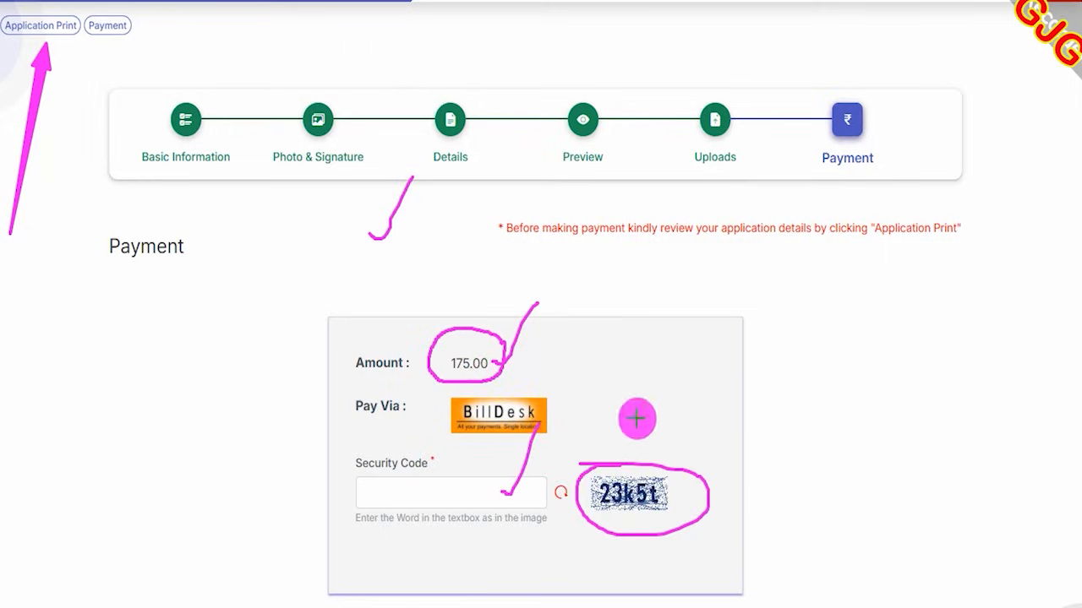
pyautogui.press('Escape')
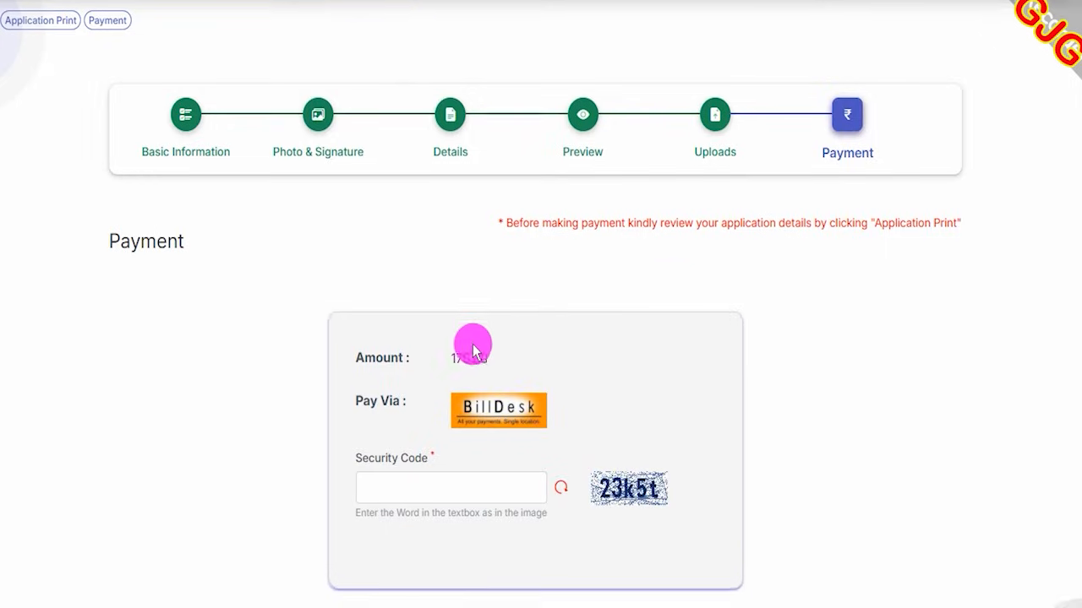
# - Submit the payment page to reach the BillDesk gateway and check the debit card, internet banking, wallet and QR options
pyautogui.scroll(-2, 471, 346)
pyautogui.moveTo(869, 441); pyautogui.dragTo(606, 507)
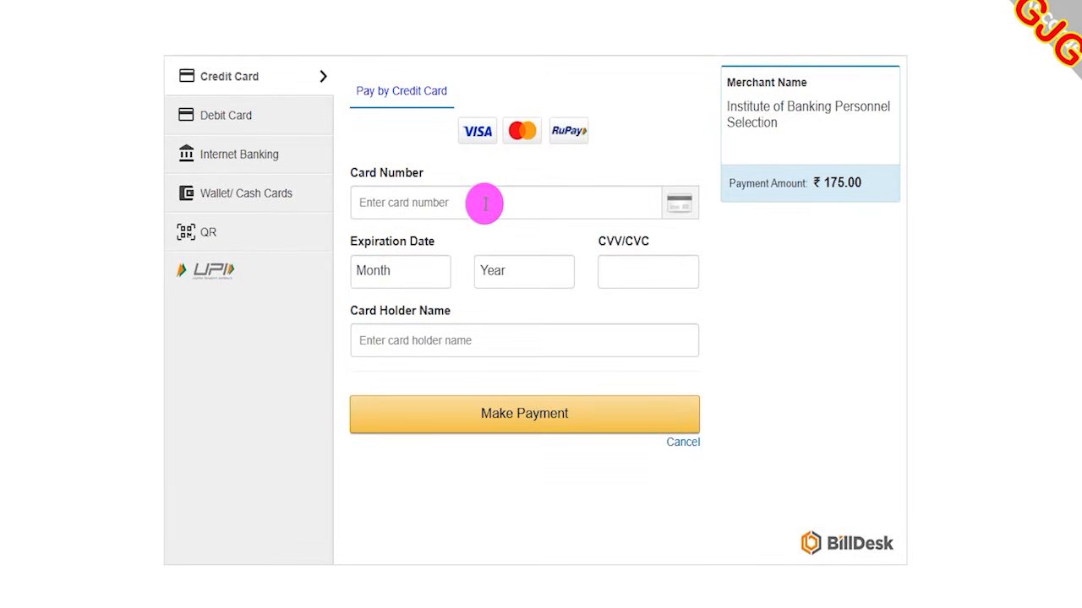
pyautogui.click(221, 116)
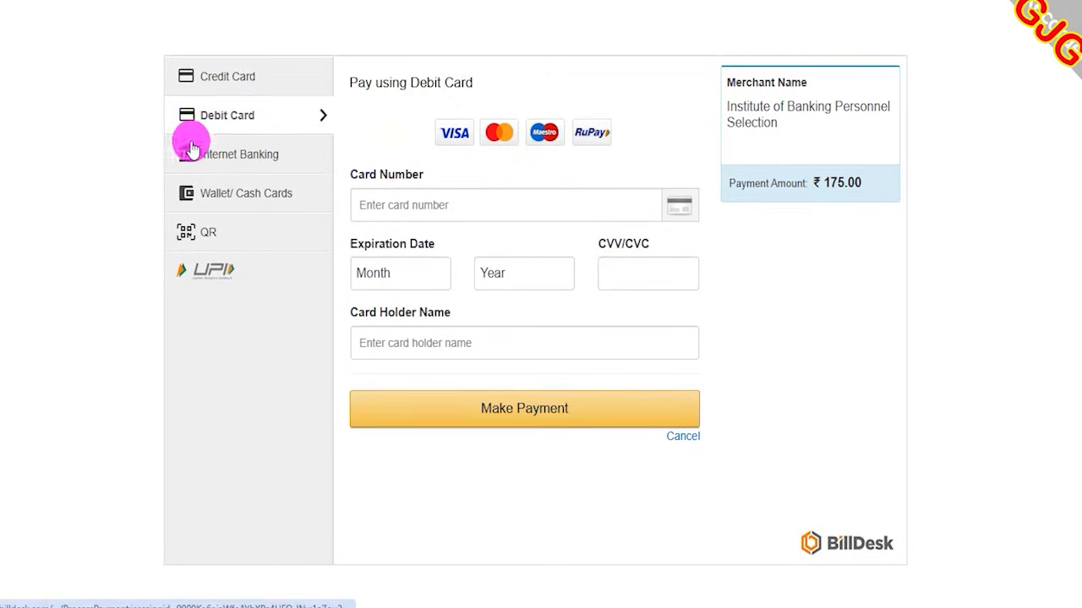
pyautogui.click(193, 155)
pyautogui.click(191, 191)
pyautogui.click(208, 230)
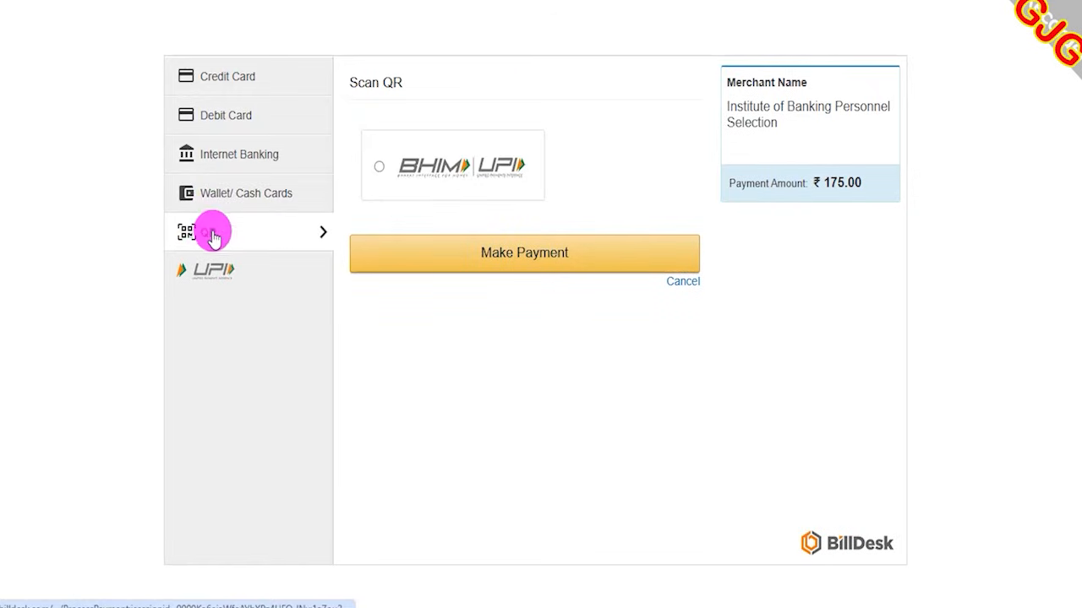
# - Choose BHIM UPI as the payment method and proceed with the payment past the convenience fee summary
pyautogui.click(210, 271)
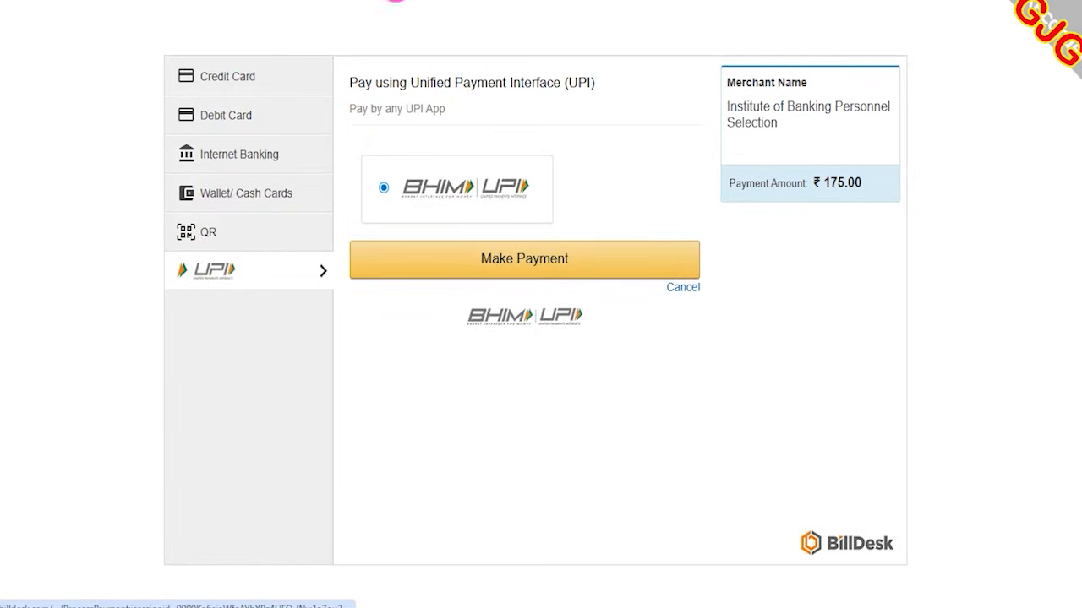
pyautogui.moveTo(229, 244)
pyautogui.mouseDown()
pyautogui.moveTo(143, 254)
pyautogui.moveTo(249, 316)
pyautogui.moveTo(339, 282)
pyautogui.moveTo(259, 241)
pyautogui.mouseUp()
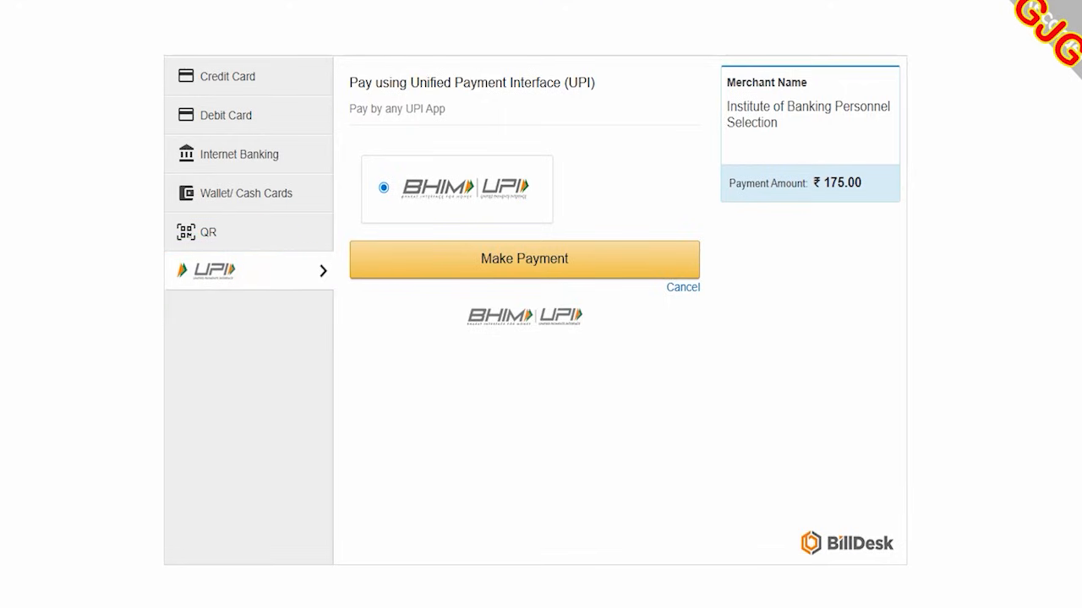
pyautogui.click(536, 269)
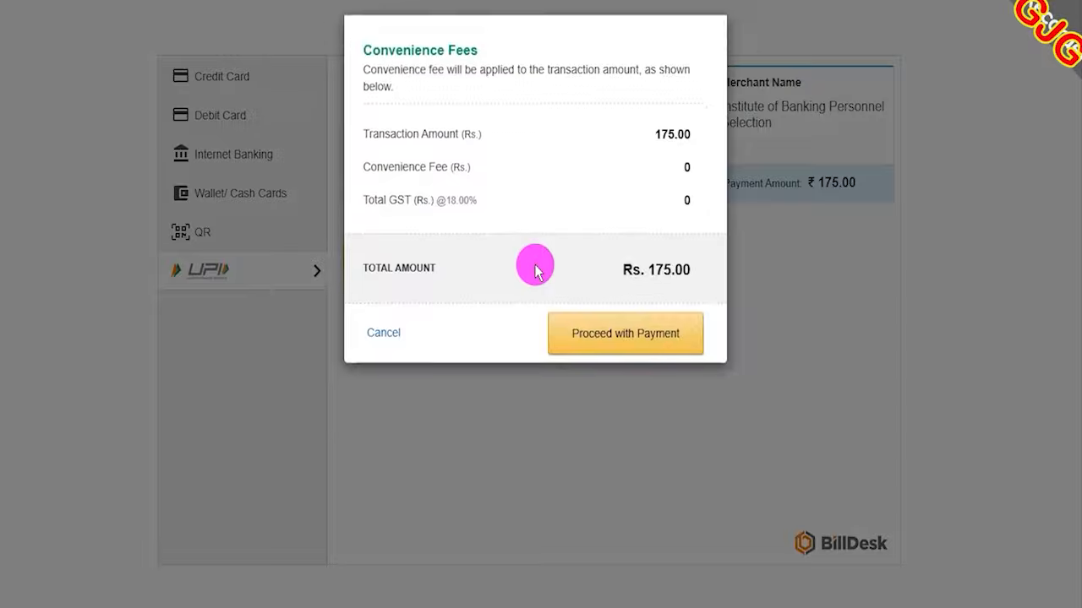
pyautogui.click(597, 338)
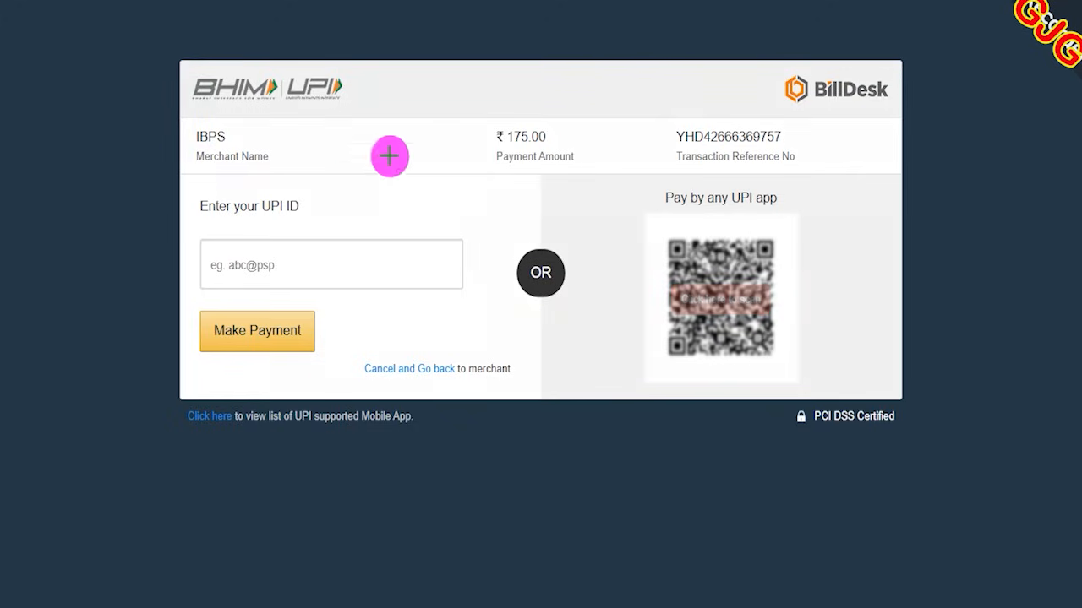
# - Mark the UPI ID field, Make Payment and the QR code scan option on the BHIM UPI page, and clear the annotations
pyautogui.moveTo(298, 262); pyautogui.dragTo(339, 210)
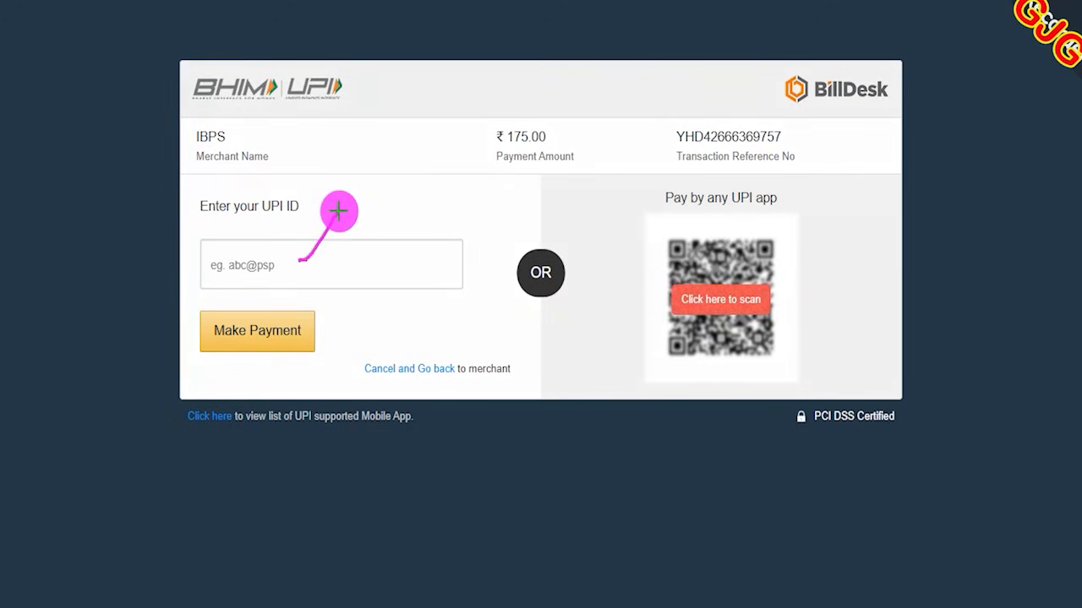
pyautogui.moveTo(318, 337); pyautogui.dragTo(361, 289)
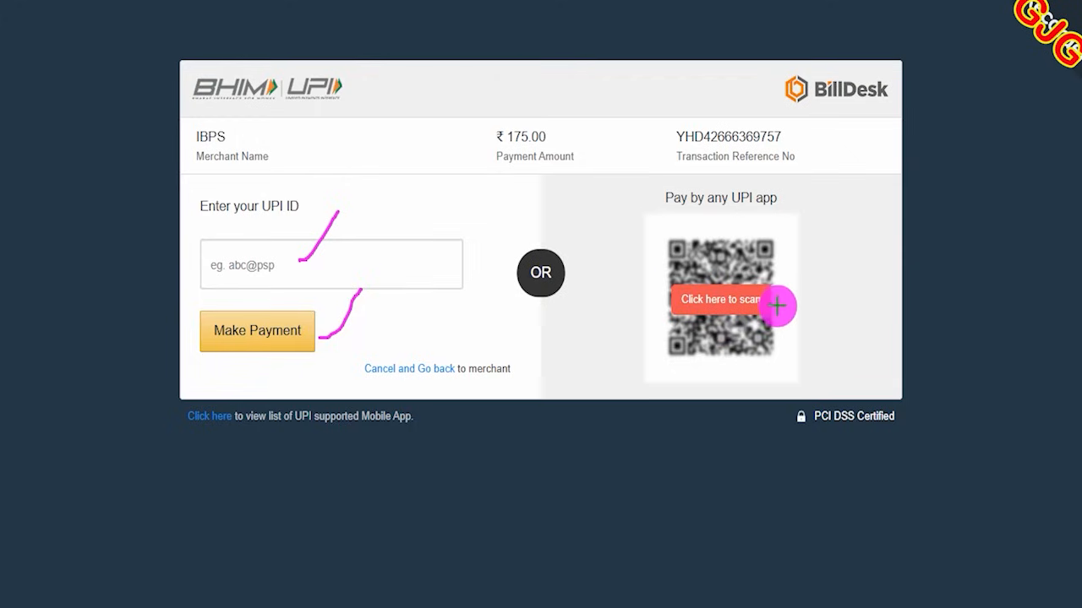
pyautogui.moveTo(774, 299)
pyautogui.mouseDown()
pyautogui.moveTo(819, 273)
pyautogui.moveTo(835, 232)
pyautogui.mouseUp()
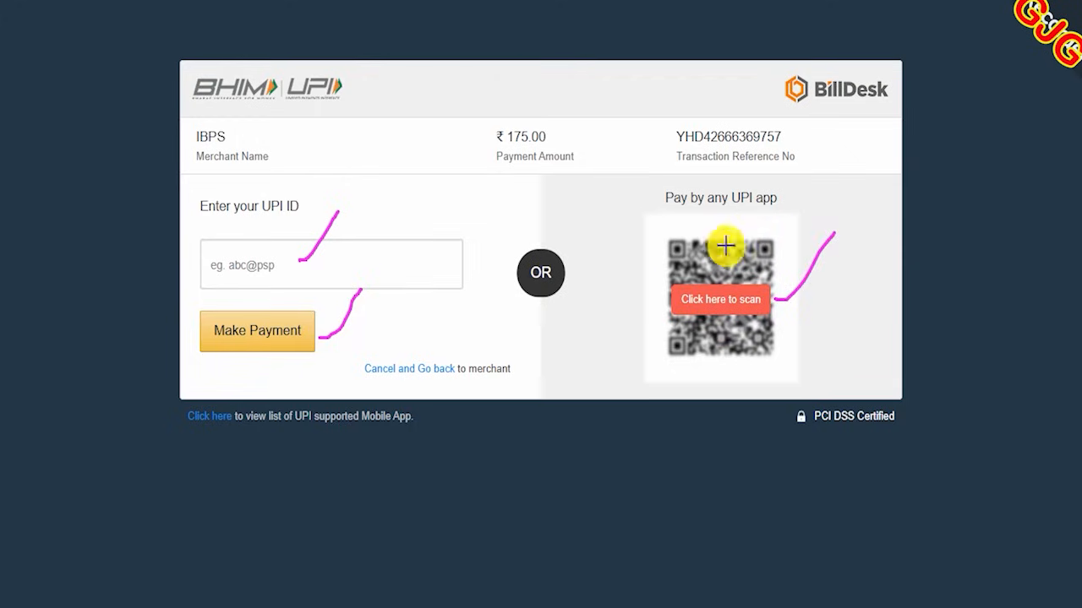
pyautogui.moveTo(725, 249); pyautogui.dragTo(752, 198)
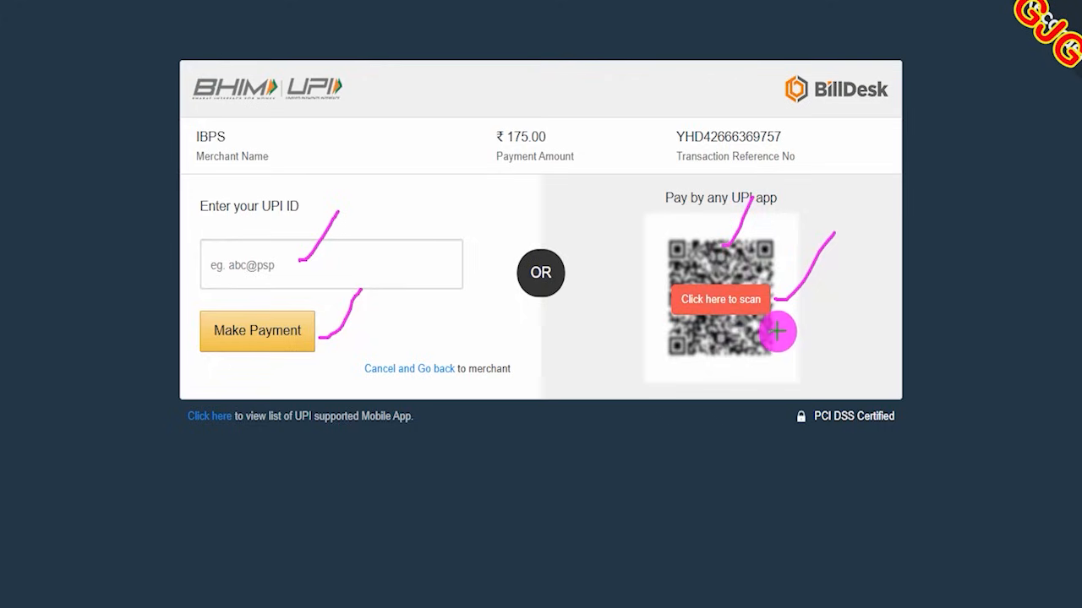
pyautogui.moveTo(777, 332); pyautogui.dragTo(828, 289)
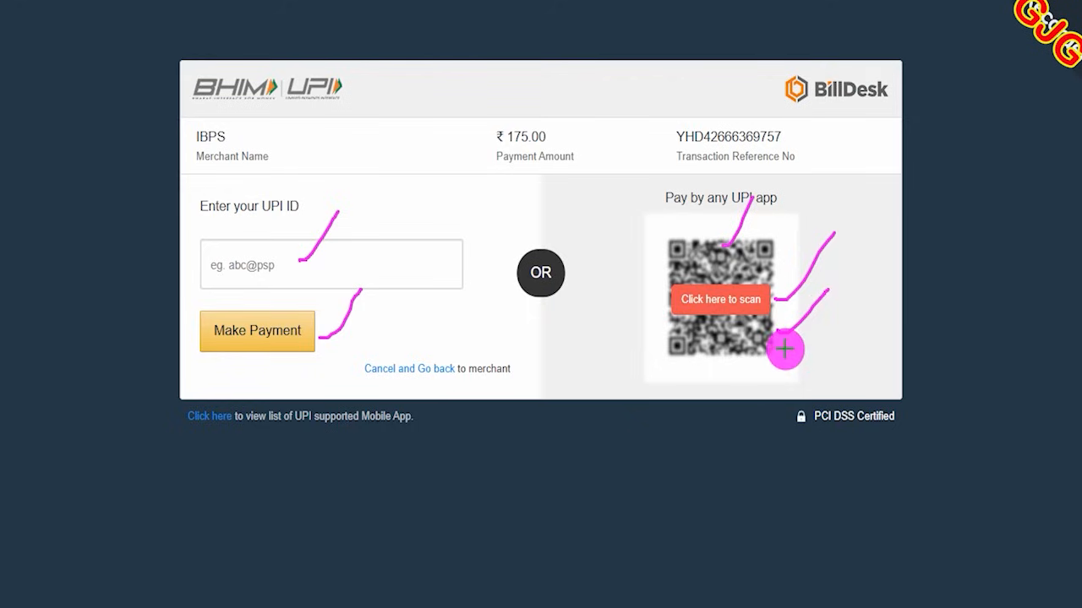
pyautogui.moveTo(785, 353); pyautogui.dragTo(839, 315)
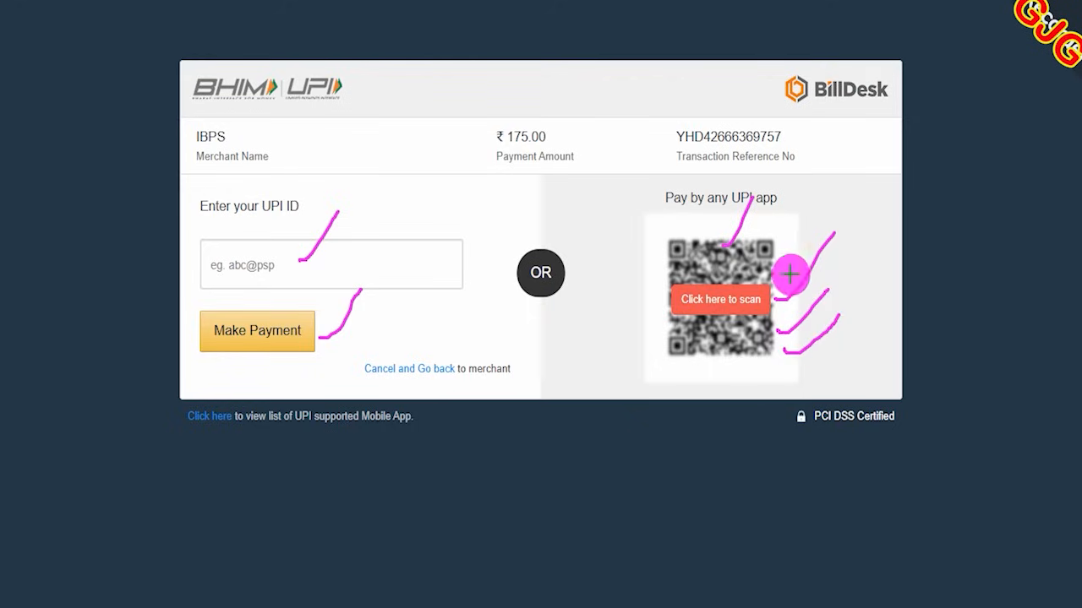
pyautogui.moveTo(775, 265); pyautogui.dragTo(819, 207)
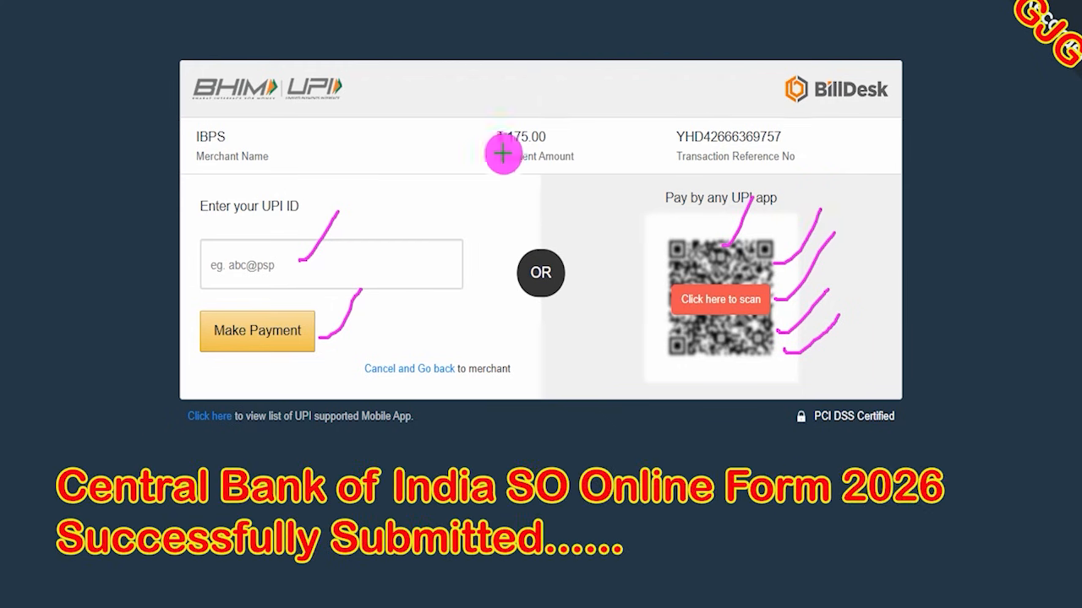
pyautogui.press('e')
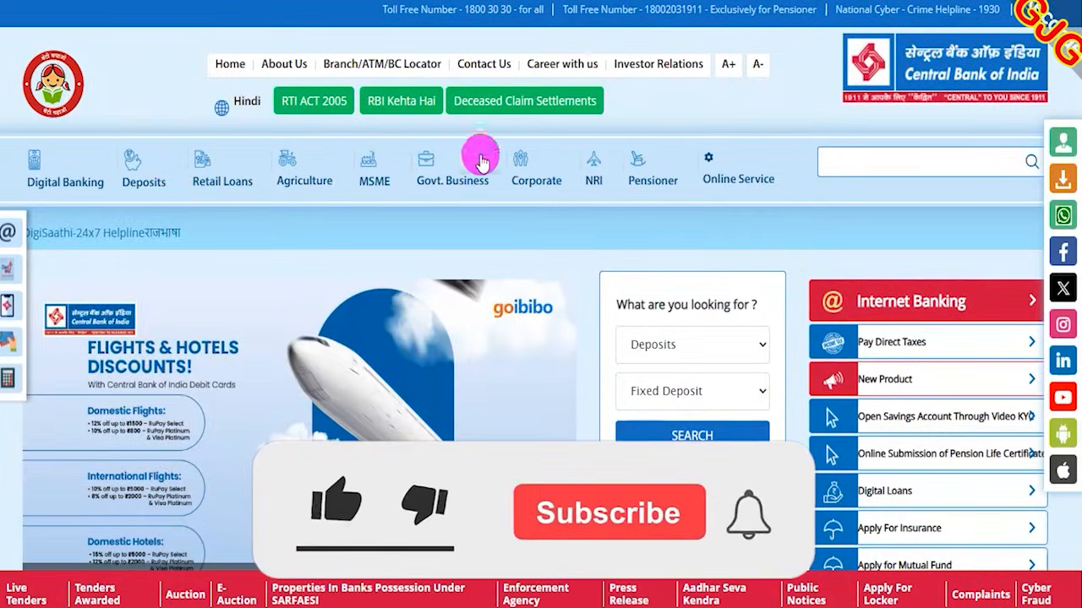
pyautogui.moveTo(359, 180)
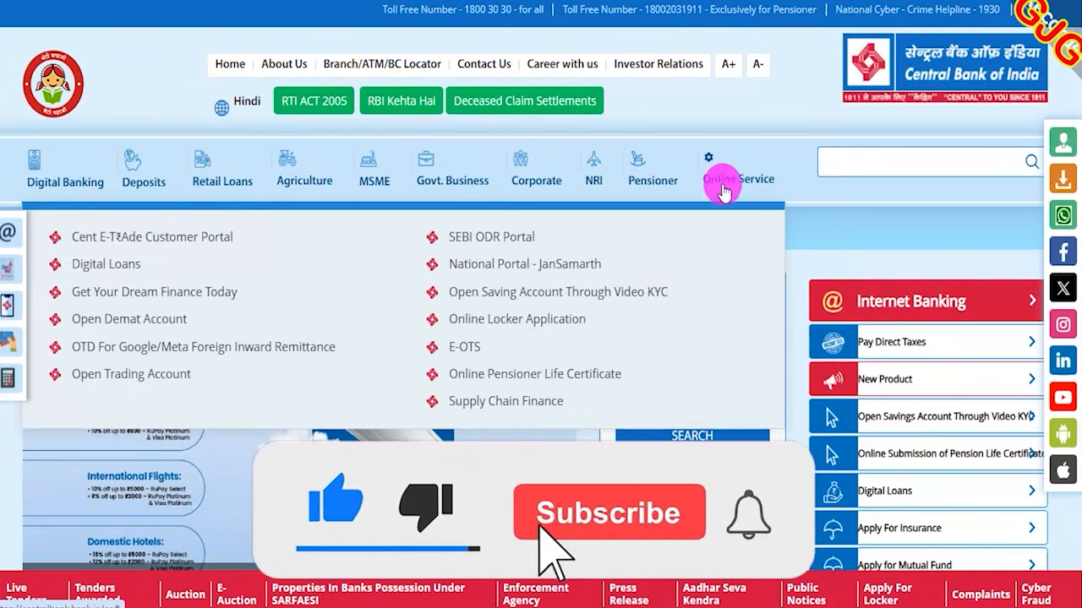
pyautogui.scroll(-1, 541, 305)
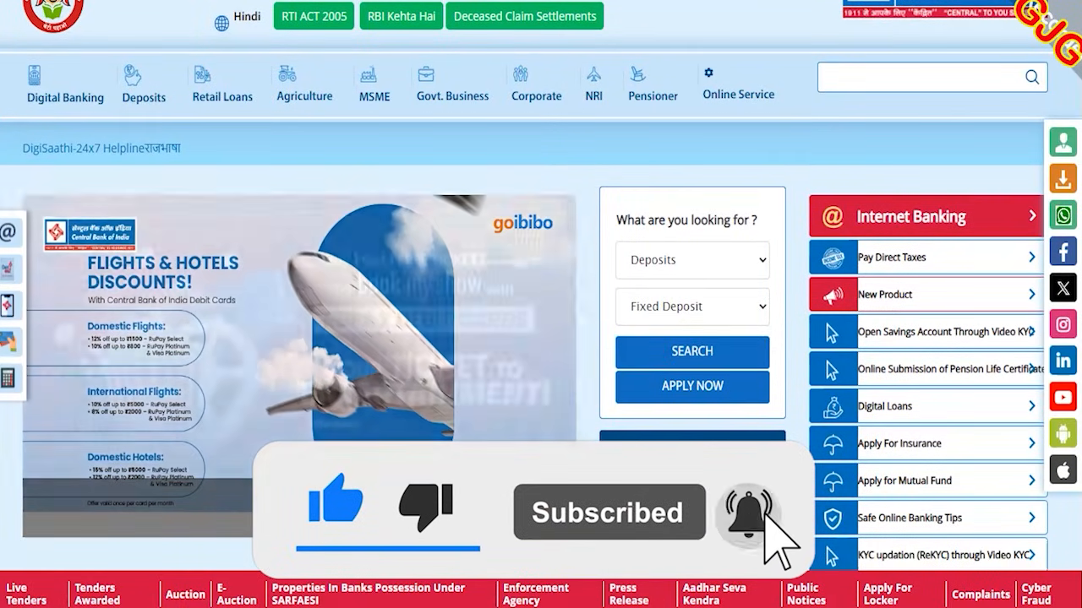